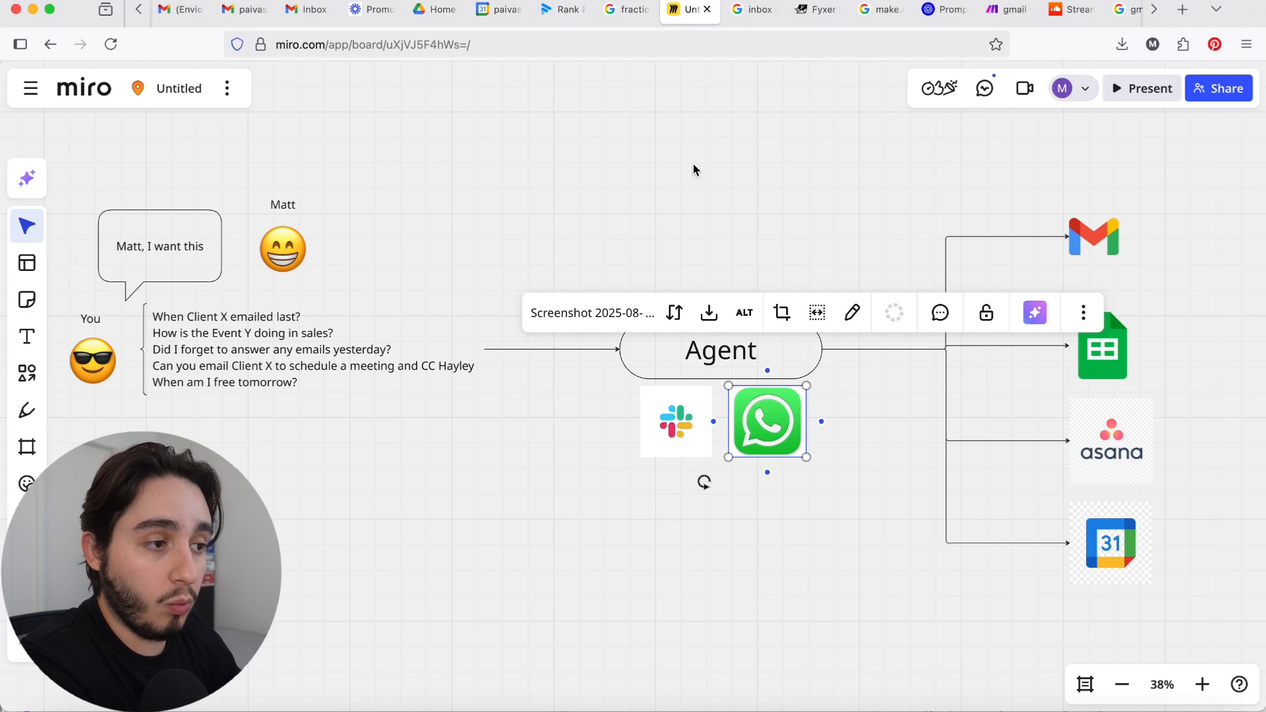
# Step: Highlight the Gmail, Sheets, Asana and Calendar icons connected to the Agent, and nudge the Gmail icon slightly outward
pyautogui.click(692, 190)
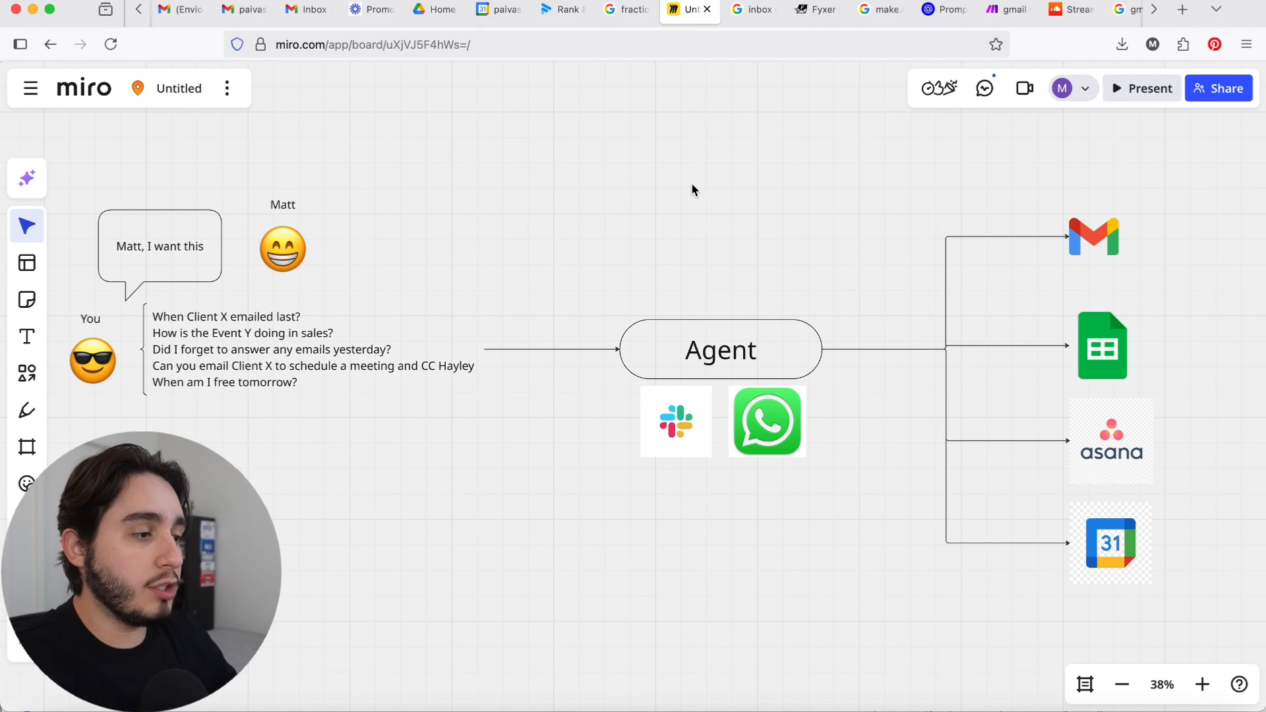
pyautogui.moveTo(975, 186); pyautogui.dragTo(1169, 545)
pyautogui.click(1182, 544)
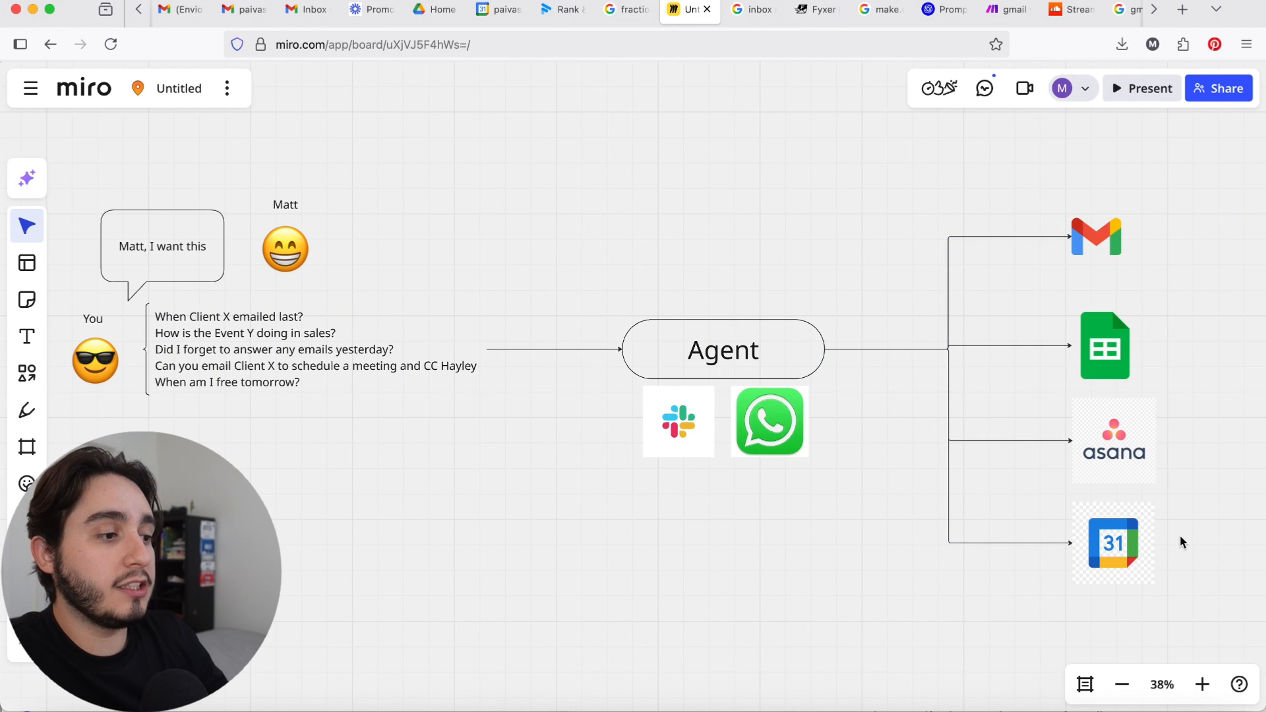
pyautogui.moveTo(1091, 235)
pyautogui.mouseDown()
pyautogui.moveTo(1149, 226)
pyautogui.moveTo(1087, 230)
pyautogui.mouseUp()
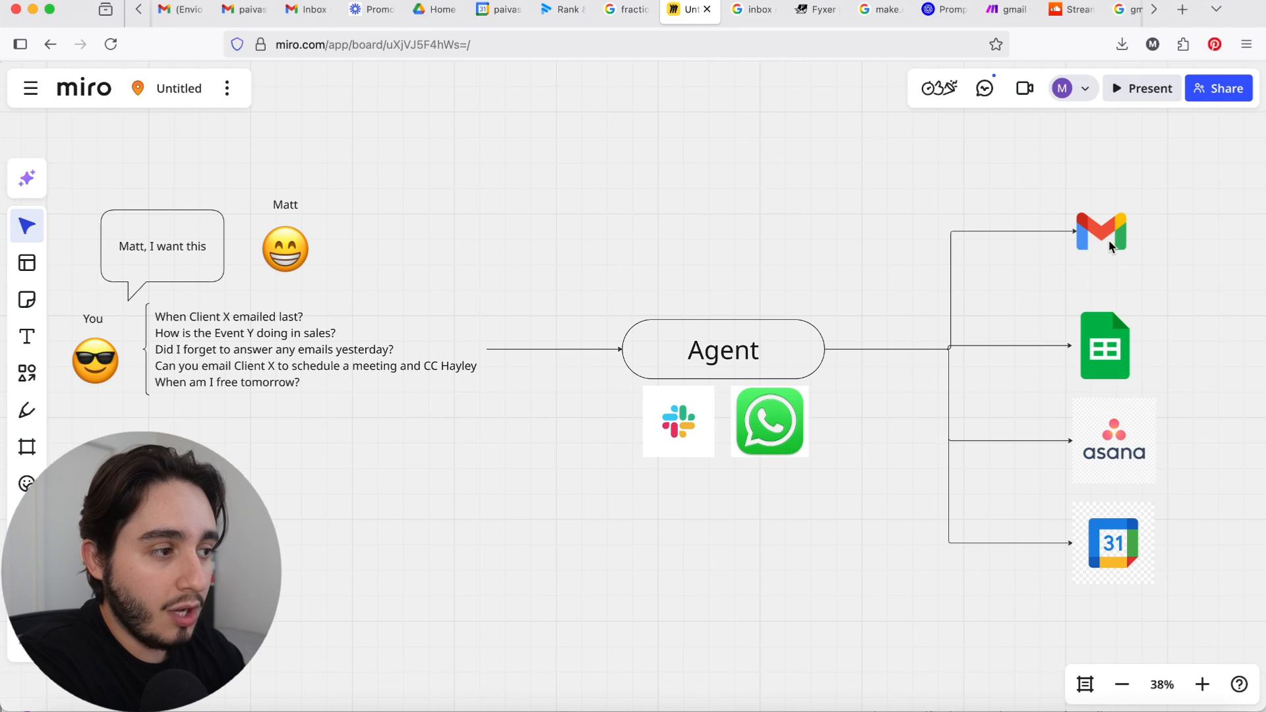
pyautogui.moveTo(1107, 240); pyautogui.dragTo(1110, 239)
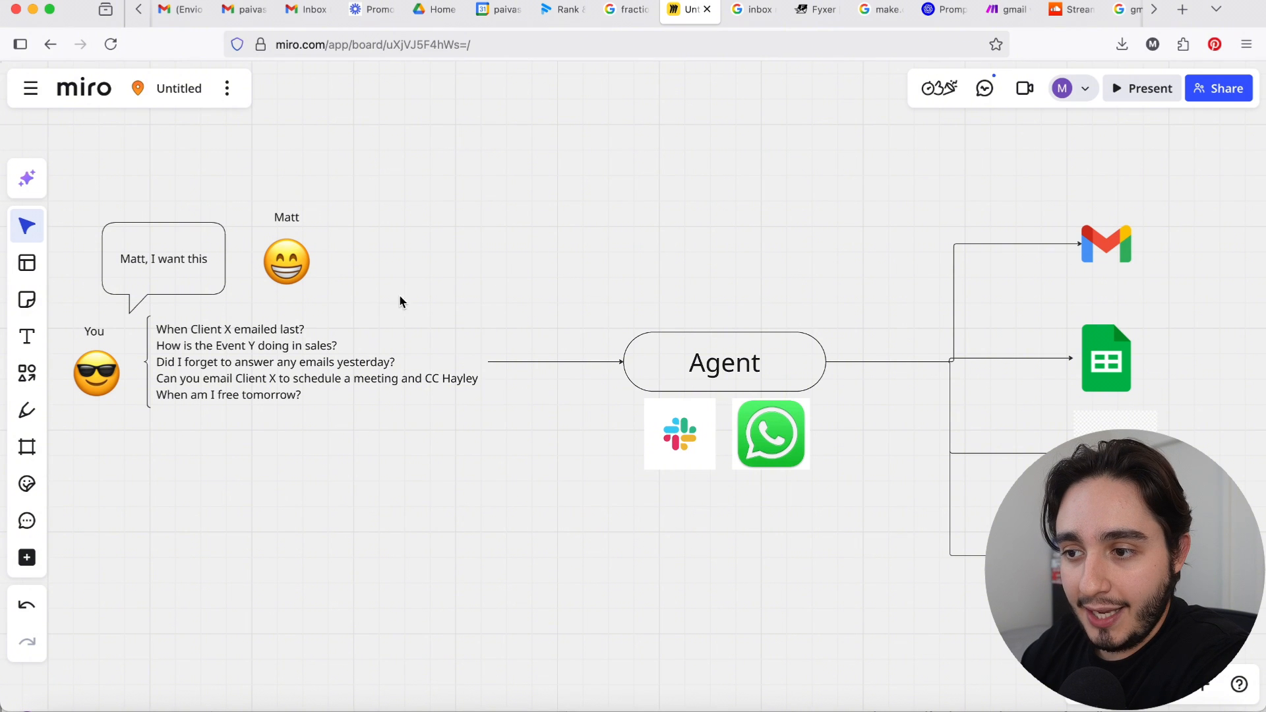
# Step: Examine the list of example questions that feeds into the Agent
pyautogui.click(188, 355)
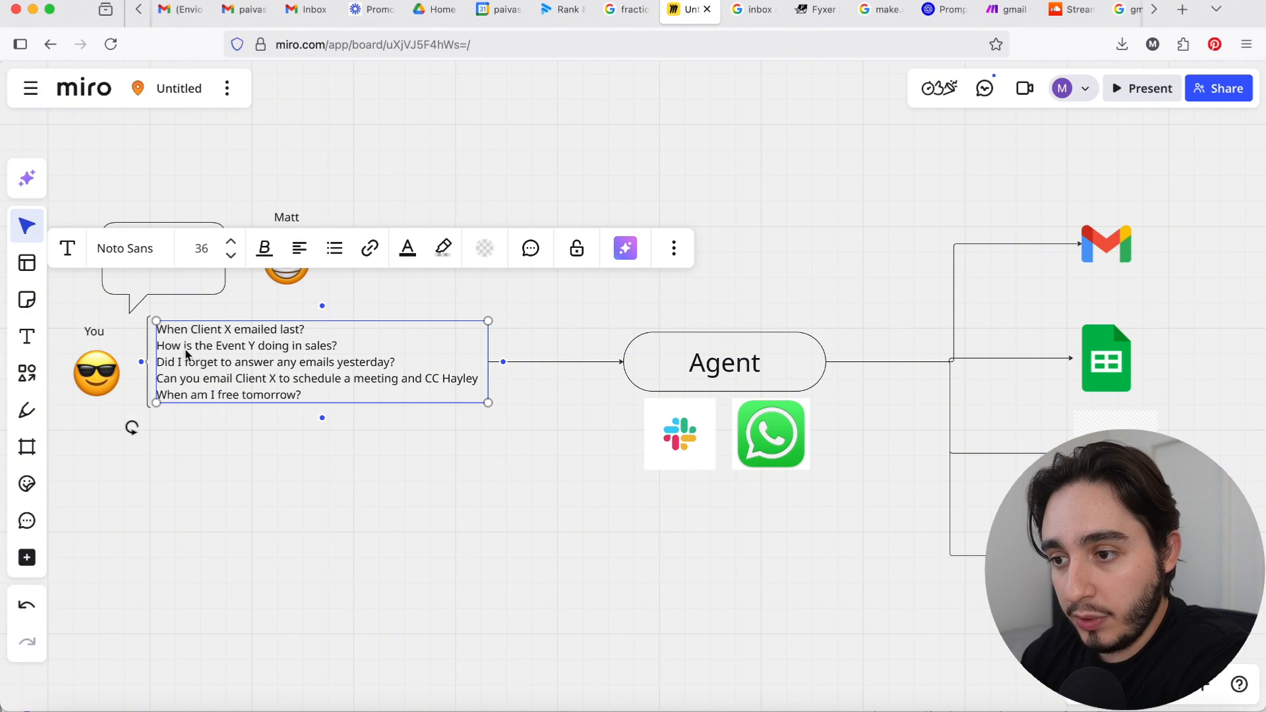
pyautogui.hscroll(2, 277, 354)
pyautogui.scroll(1, 277, 355)
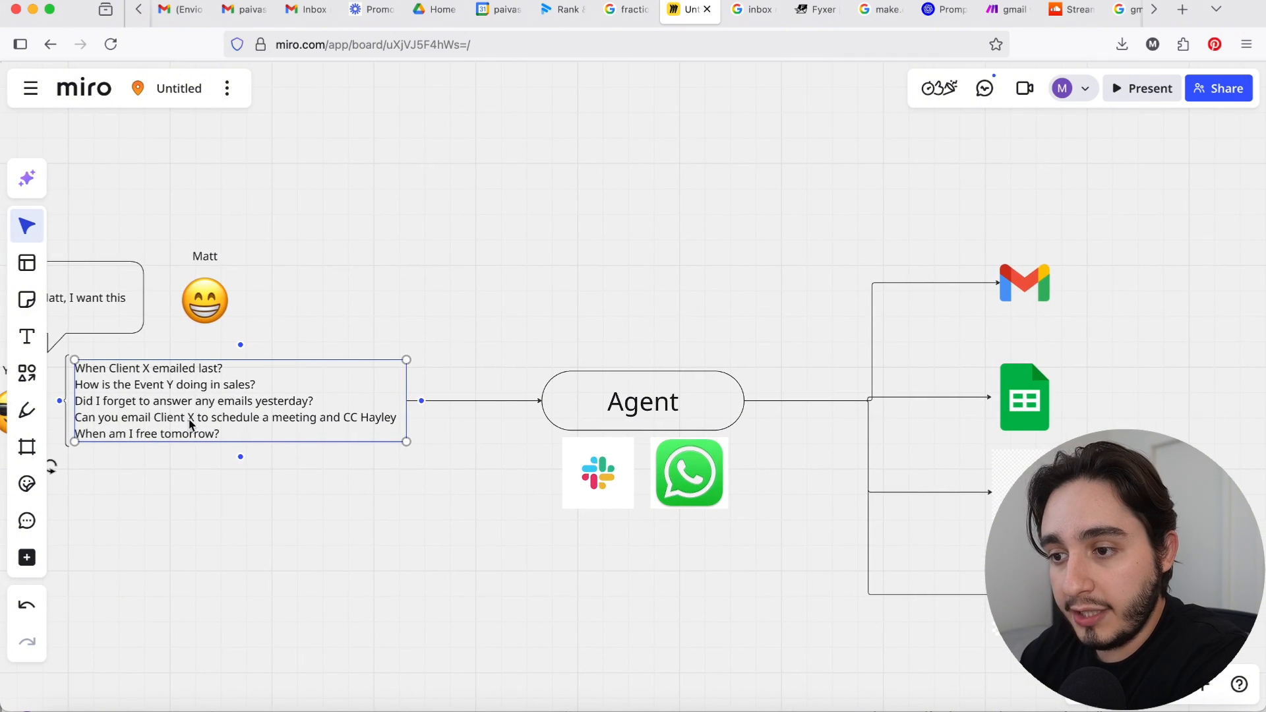
pyautogui.hscroll(-1, 243, 486)
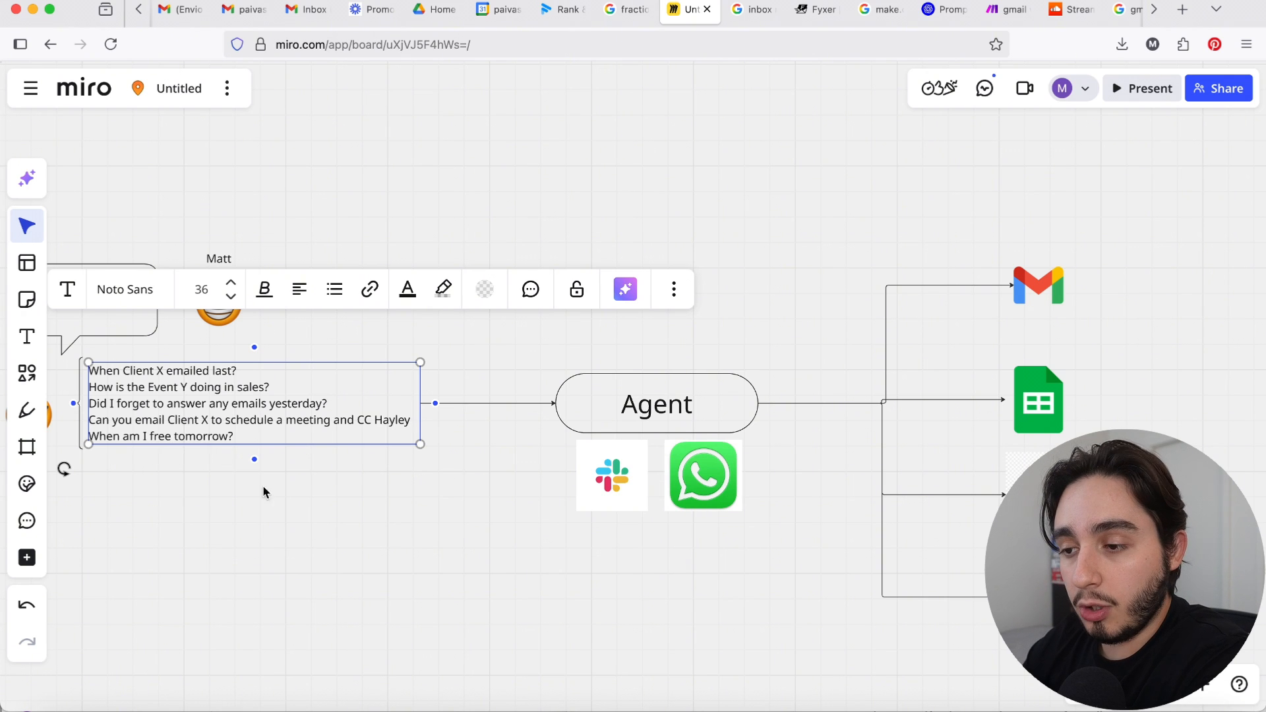
pyautogui.click(333, 528)
pyautogui.hscroll(-3, 334, 529)
pyautogui.scroll(-1, 334, 528)
pyautogui.scroll(-1, 333, 529)
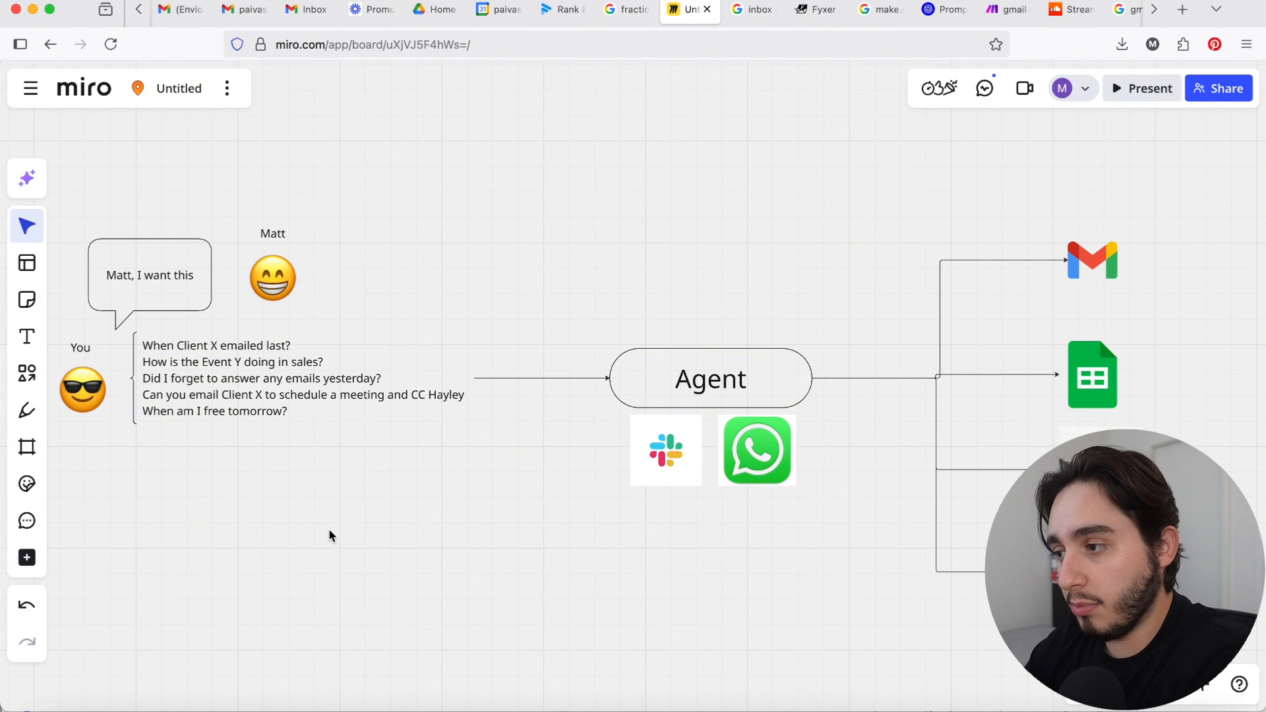
# Step: Examine the separate email and calendar Agent diagrams and the Gmail and Google Calendar actions branching from them
pyautogui.hscroll(3, 329, 536)
pyautogui.scroll(-2, 329, 535)
pyautogui.hscroll(13, 330, 533)
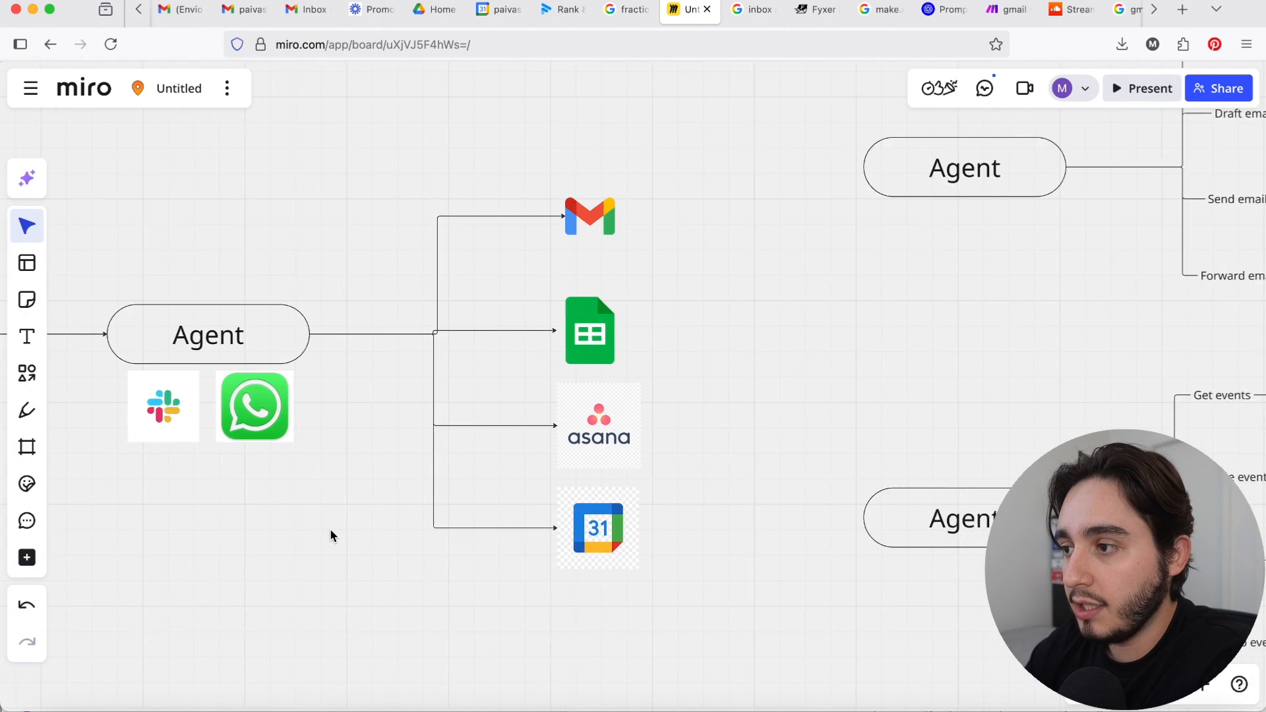
pyautogui.scroll(1, 332, 534)
pyautogui.scroll(1, 330, 533)
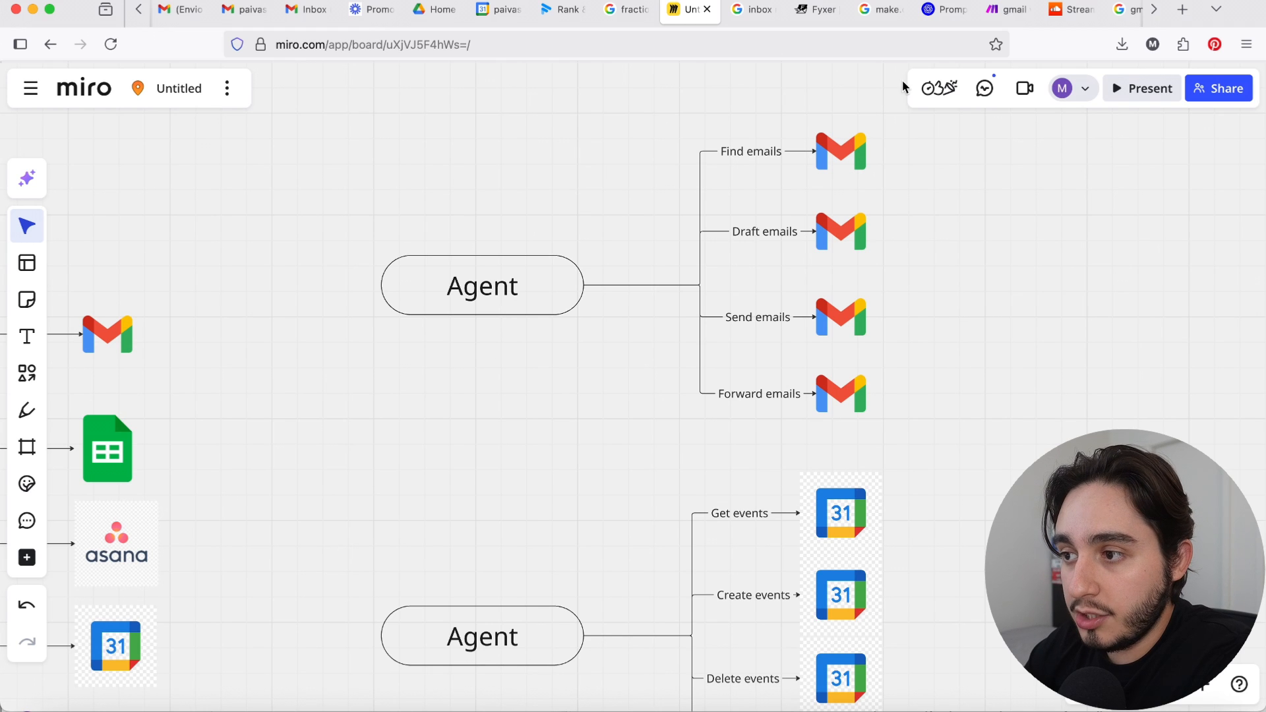
pyautogui.click(755, 235)
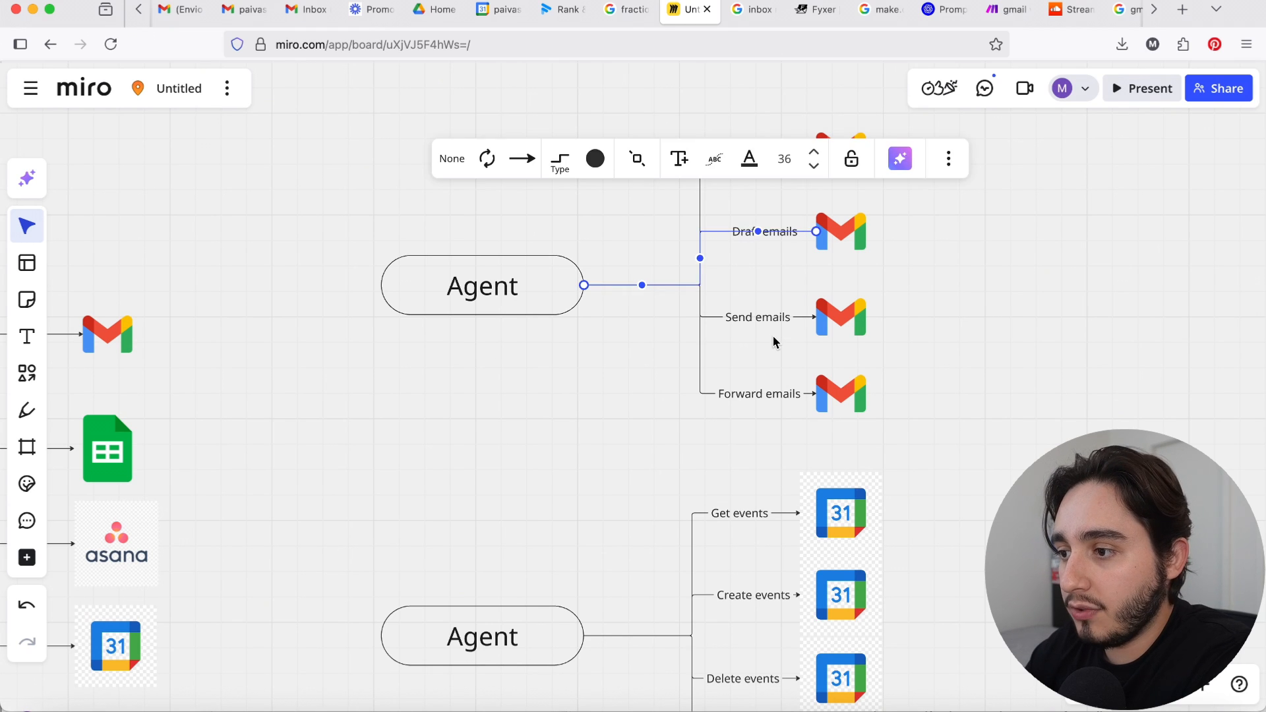
pyautogui.click(767, 396)
pyautogui.click(996, 394)
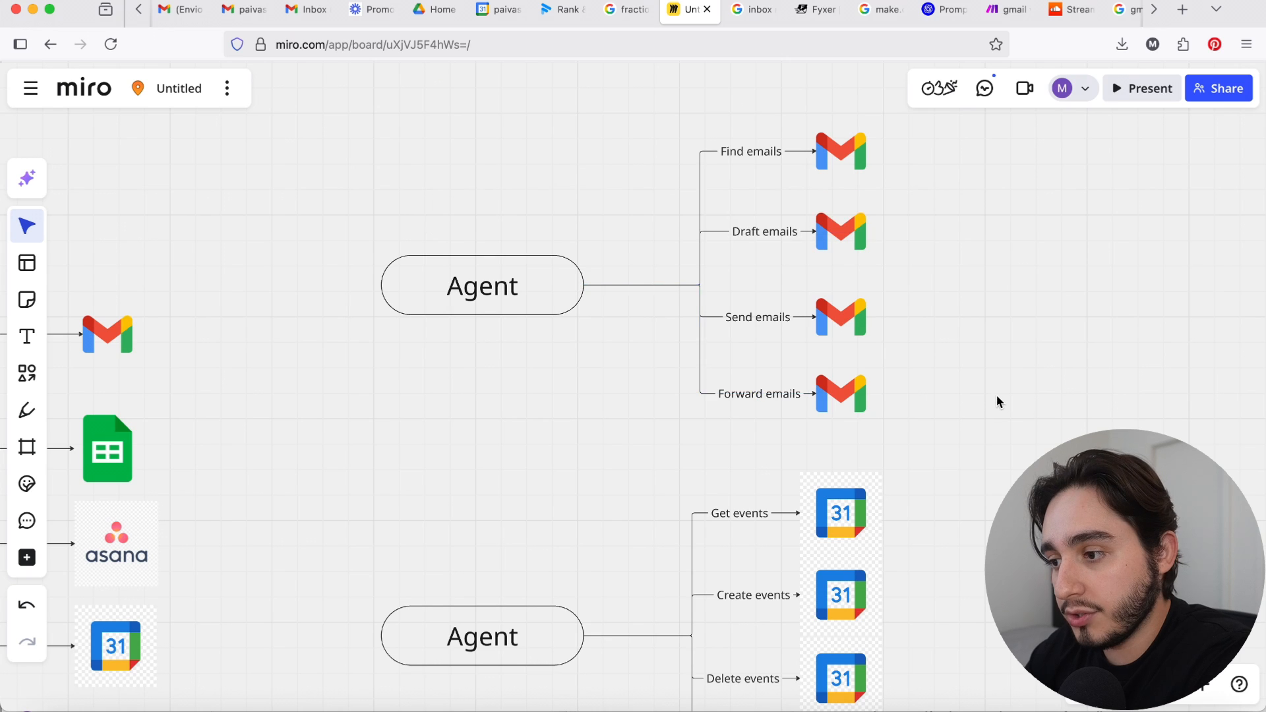
pyautogui.scroll(-2, 999, 396)
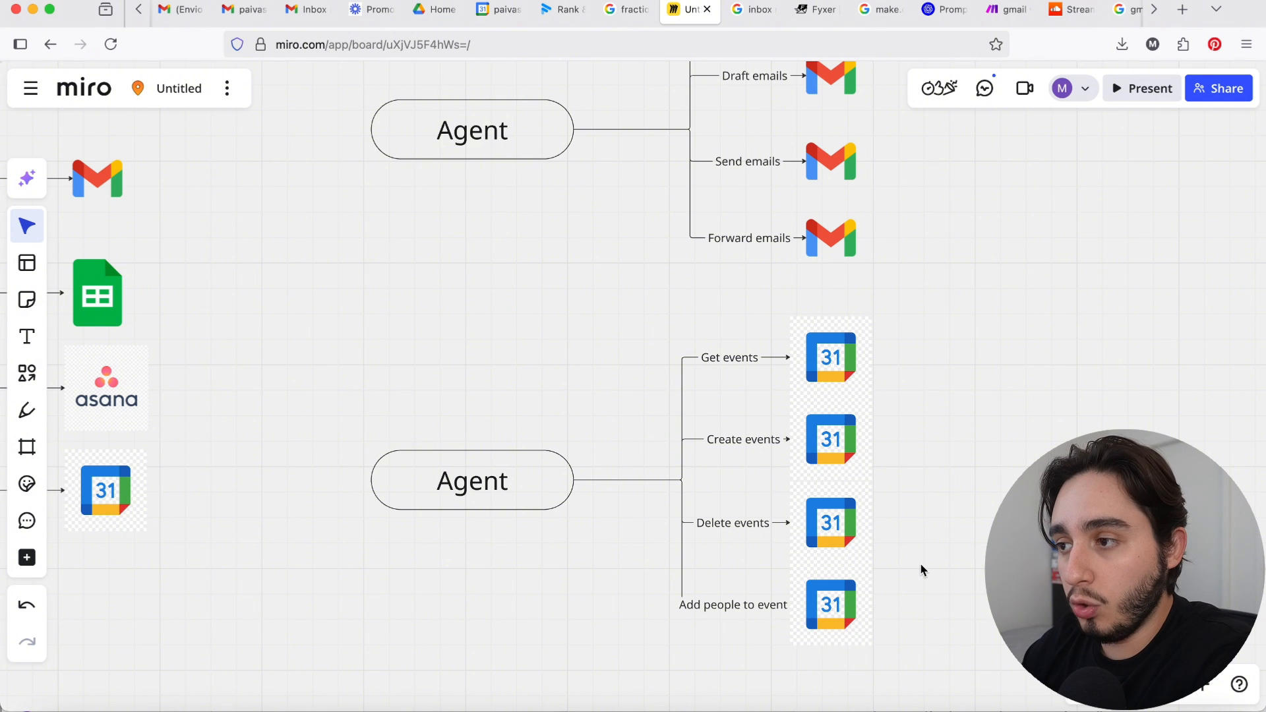
pyautogui.scroll(2, 921, 568)
pyautogui.moveTo(942, 399); pyautogui.dragTo(459, 139)
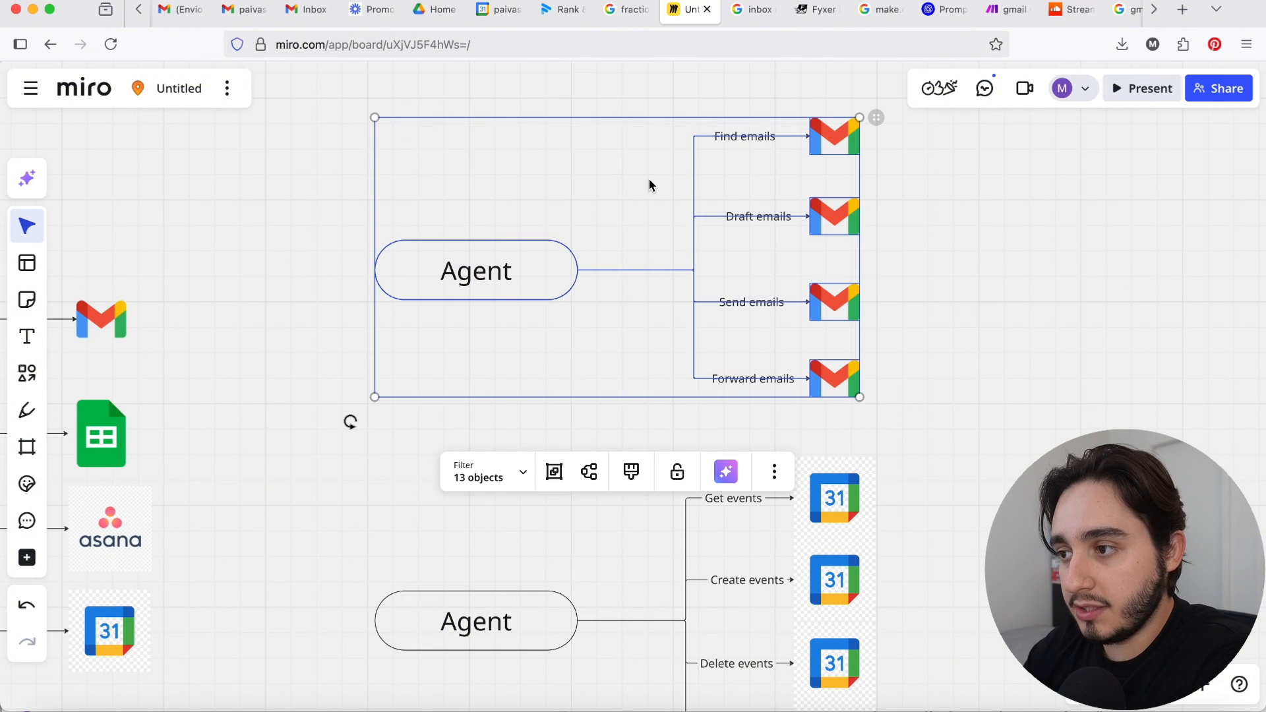
pyautogui.click(938, 298)
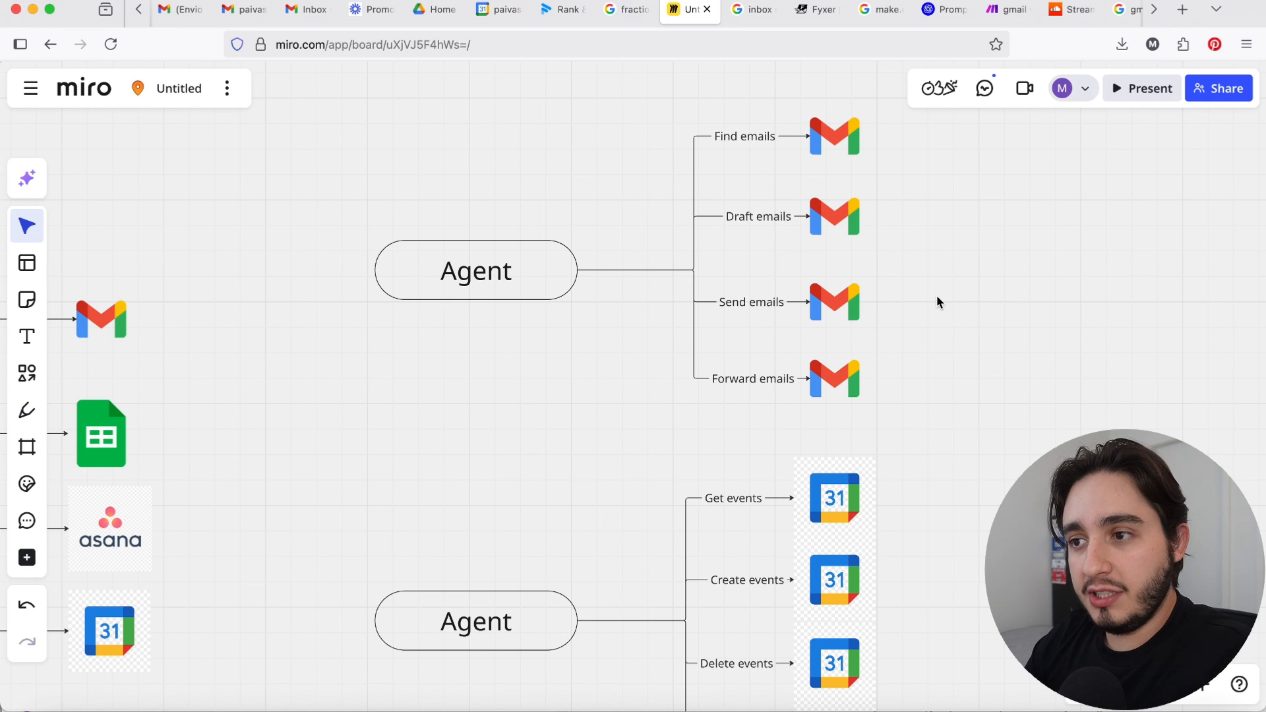
# Step: Switch to Gmail and skim the messages in the primary inbox
pyautogui.click(303, 13)
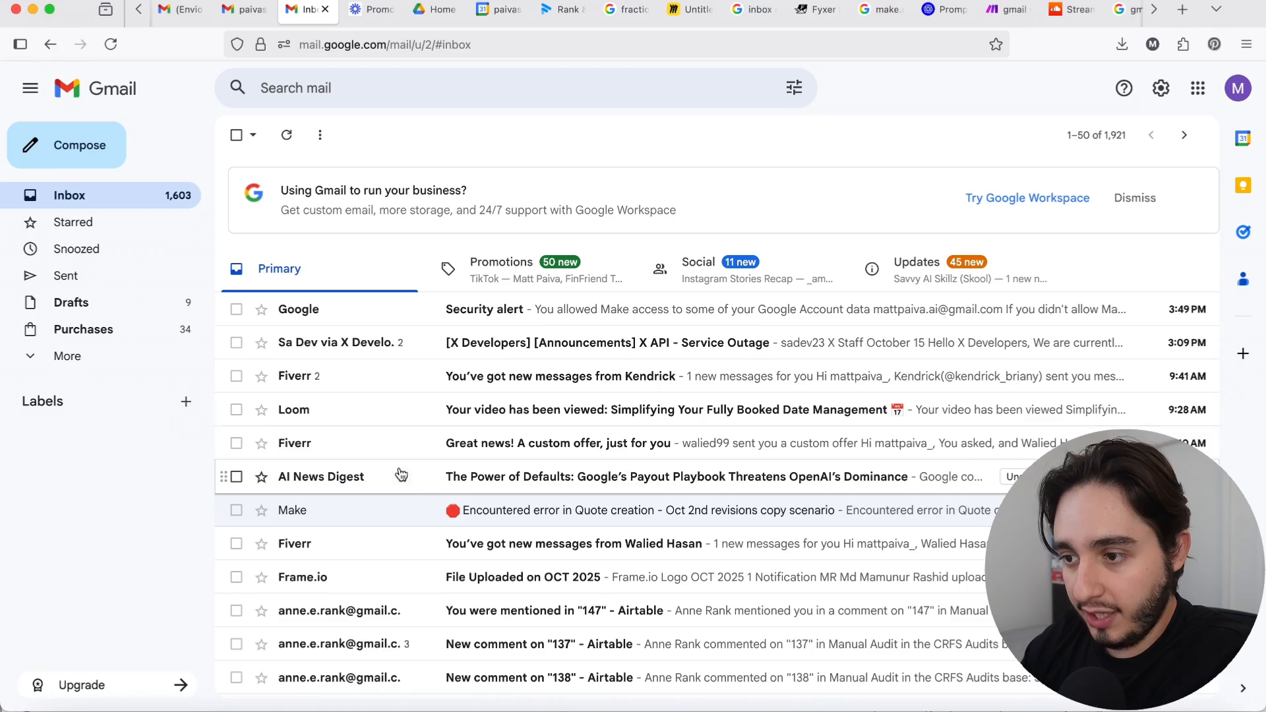
pyautogui.scroll(-10, 418, 475)
pyautogui.scroll(10, 422, 478)
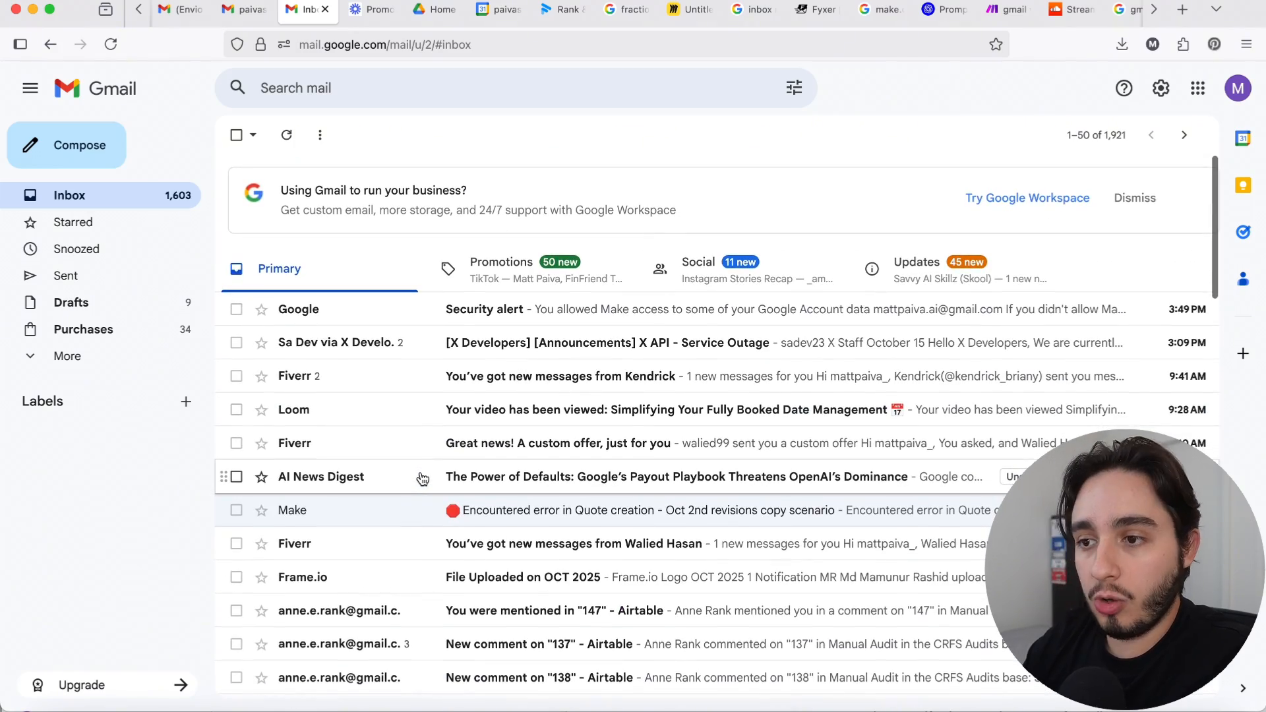
# Step: Switch back to the Miro board and look over the diagram linking Gmail through Labels to the email categories
pyautogui.click(686, 14)
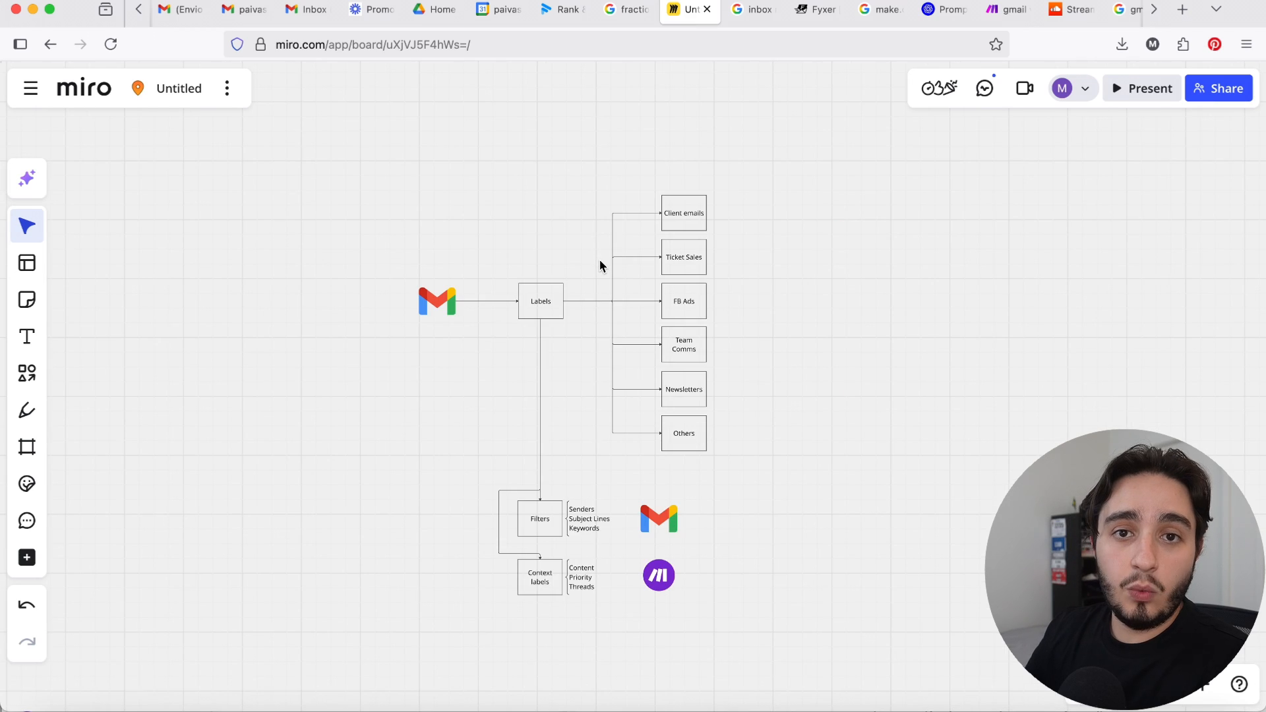
pyautogui.scroll(5, 599, 259)
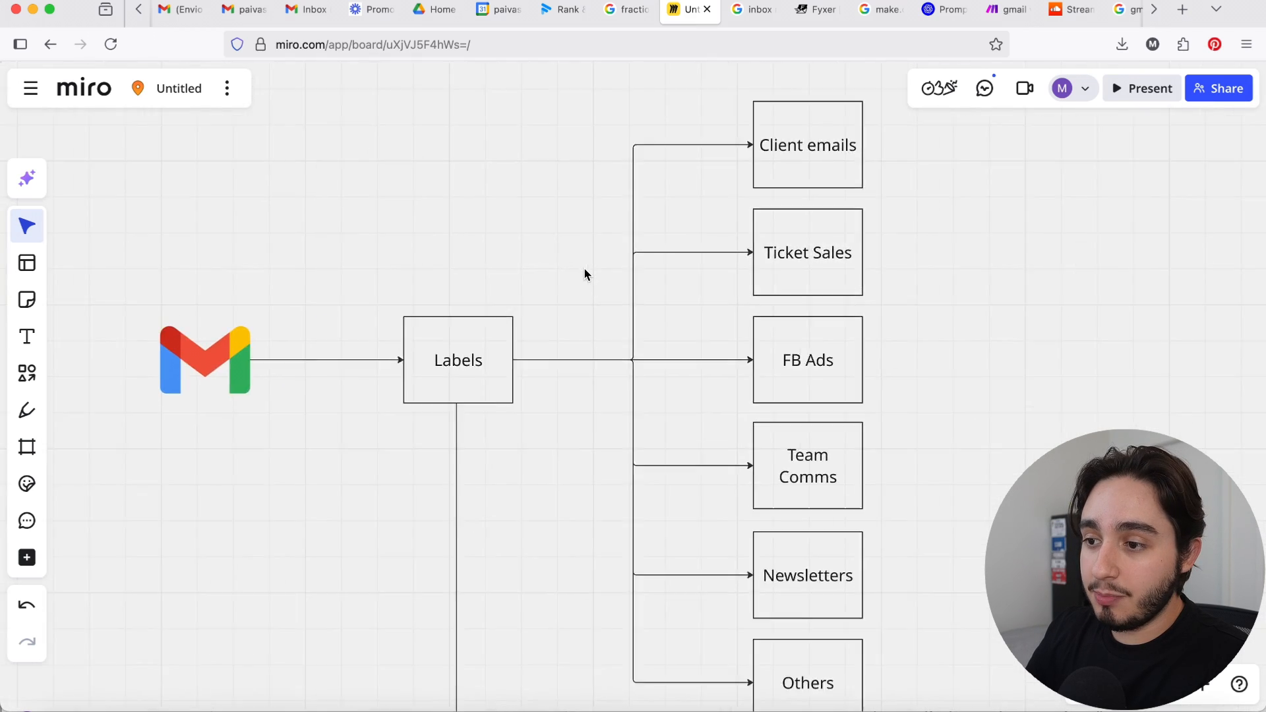
pyautogui.scroll(3, 580, 280)
pyautogui.scroll(-2, 513, 324)
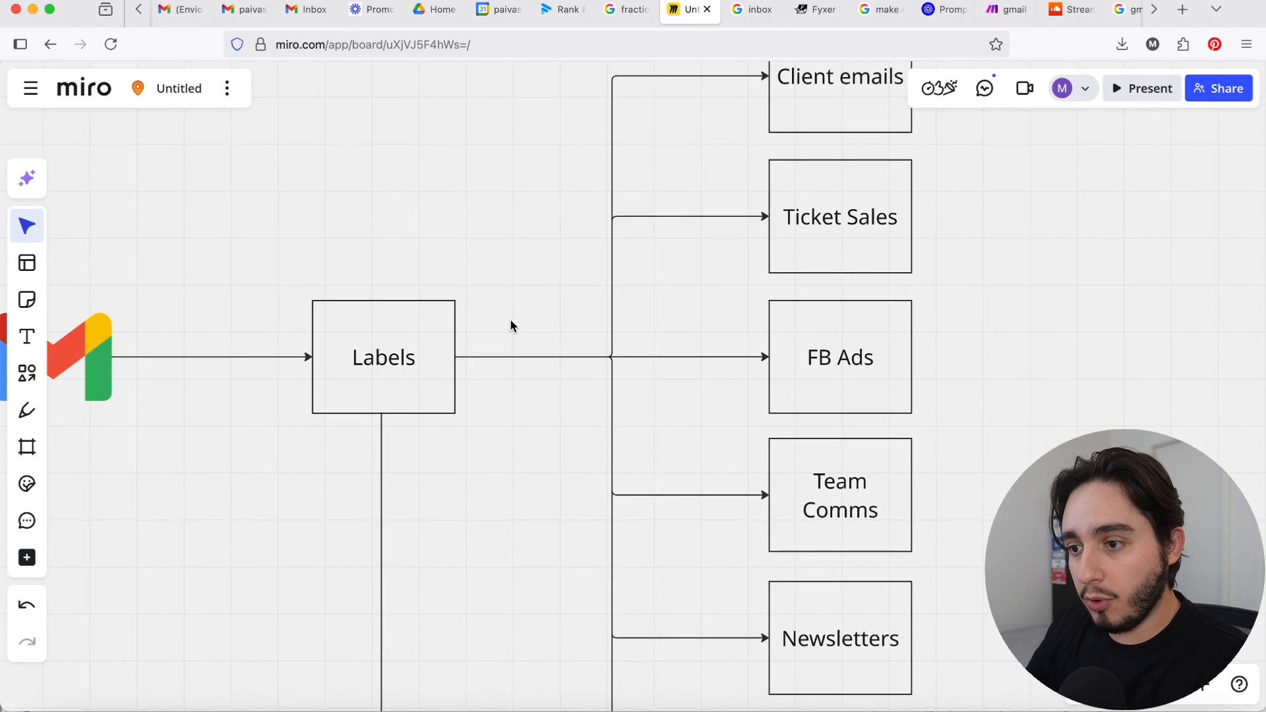
pyautogui.scroll(-3, 511, 325)
pyautogui.hscroll(1, 578, 333)
pyautogui.scroll(-1, 578, 333)
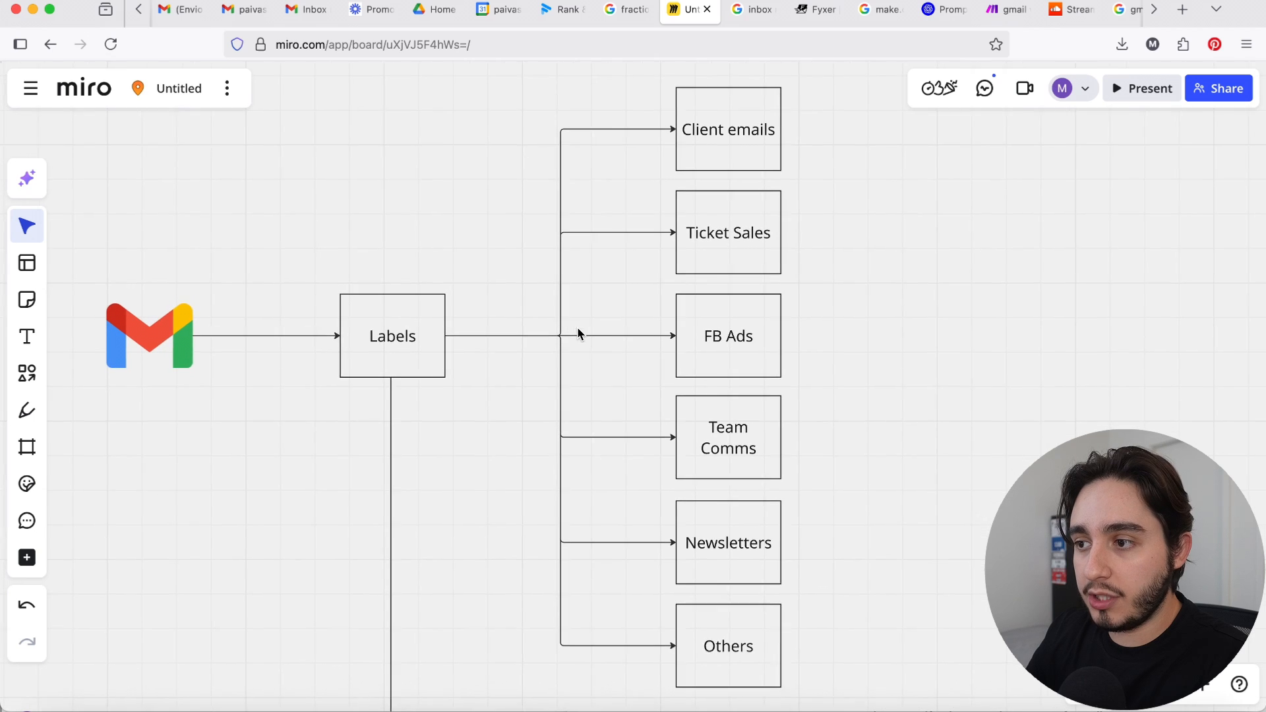
# Step: Examine the Client emails and Ticket Sales categories and the Labels box that feeds them
pyautogui.hscroll(1, 579, 333)
pyautogui.click(706, 133)
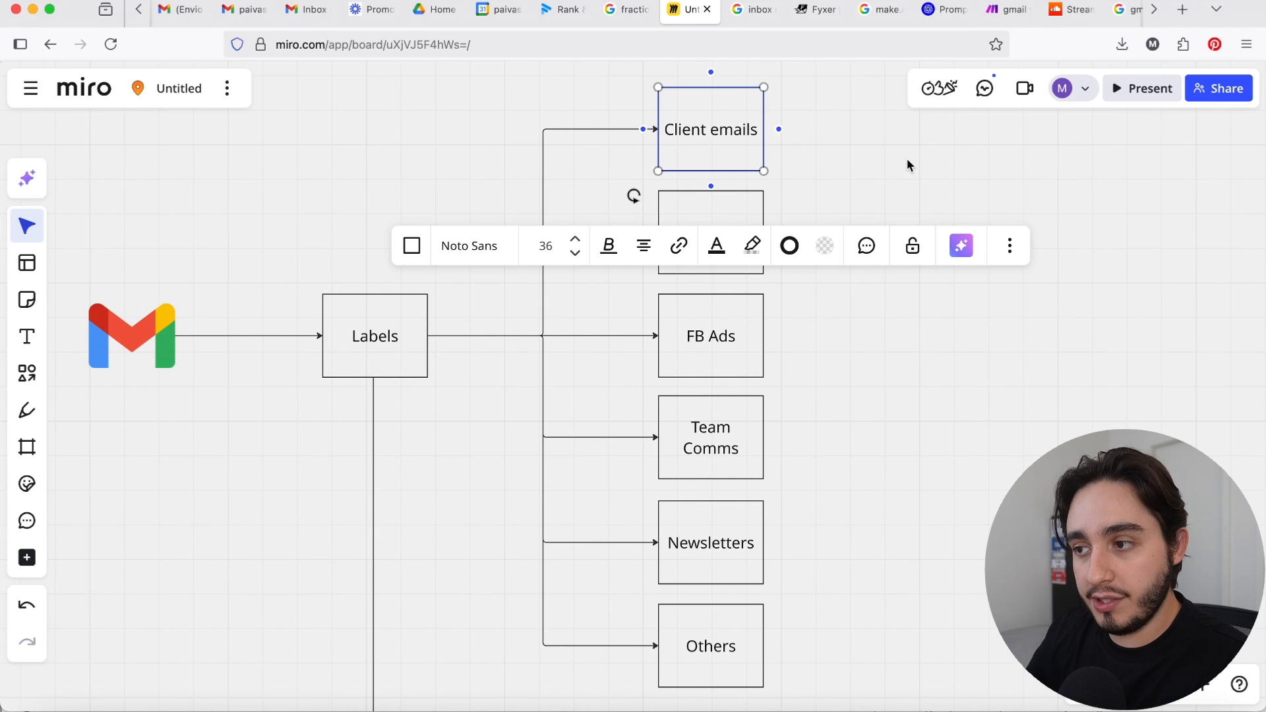
pyautogui.click(908, 159)
pyautogui.click(699, 149)
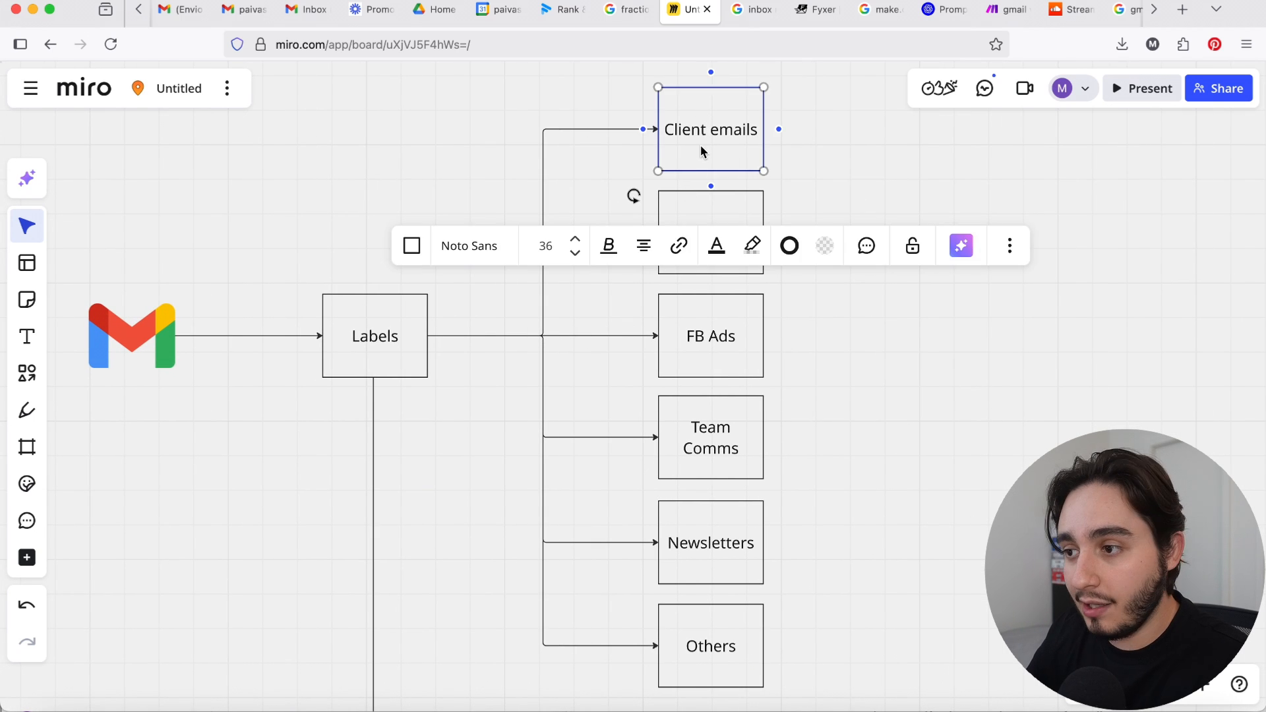
pyautogui.click(700, 204)
pyautogui.click(845, 292)
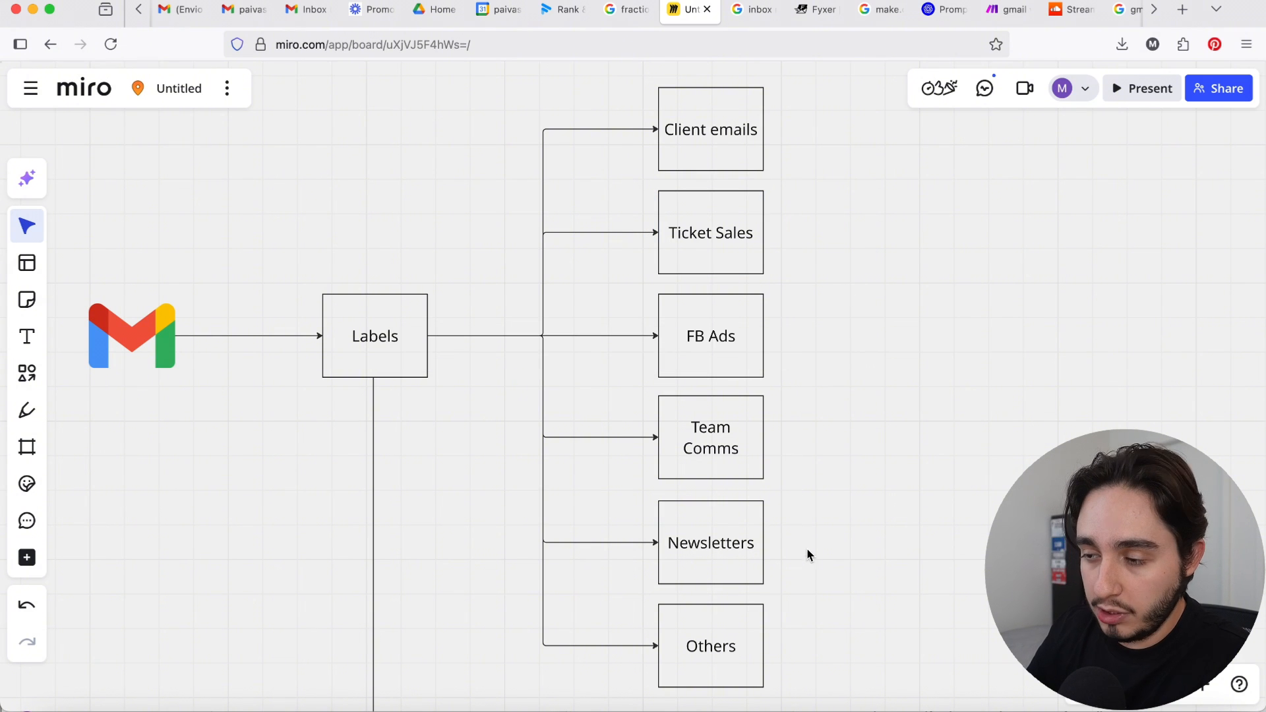
pyautogui.click(382, 334)
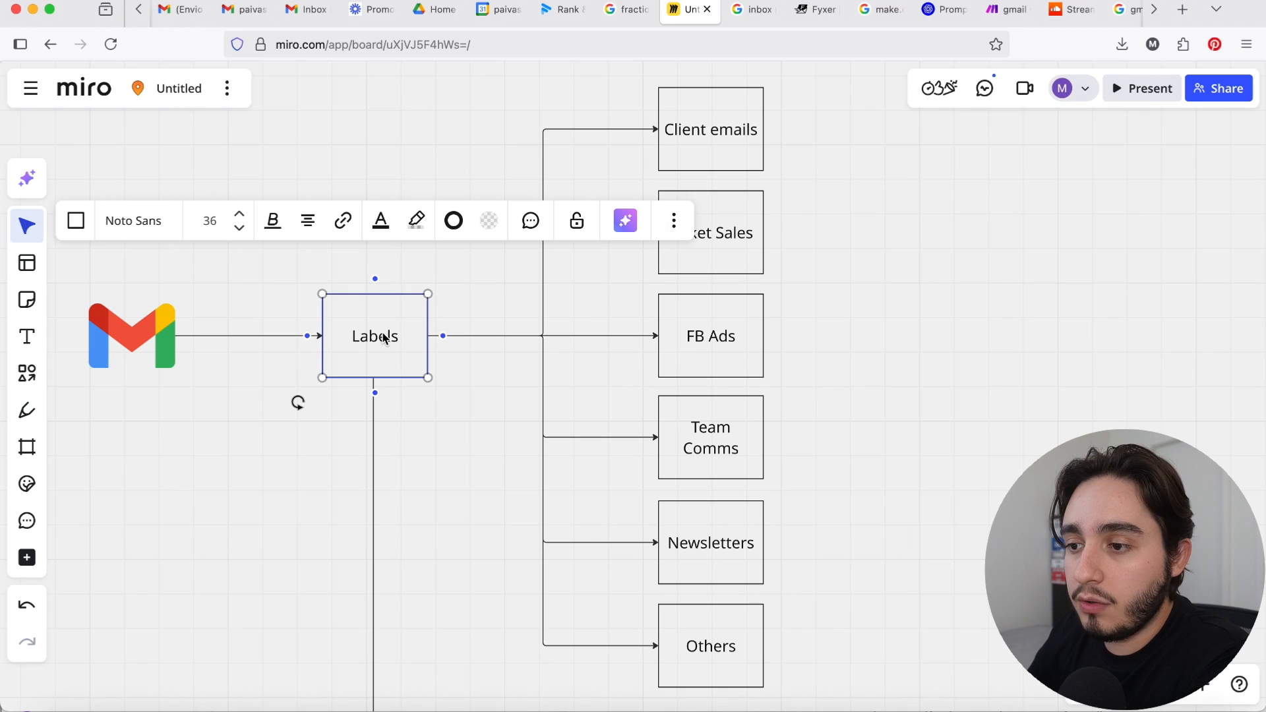
pyautogui.click(451, 110)
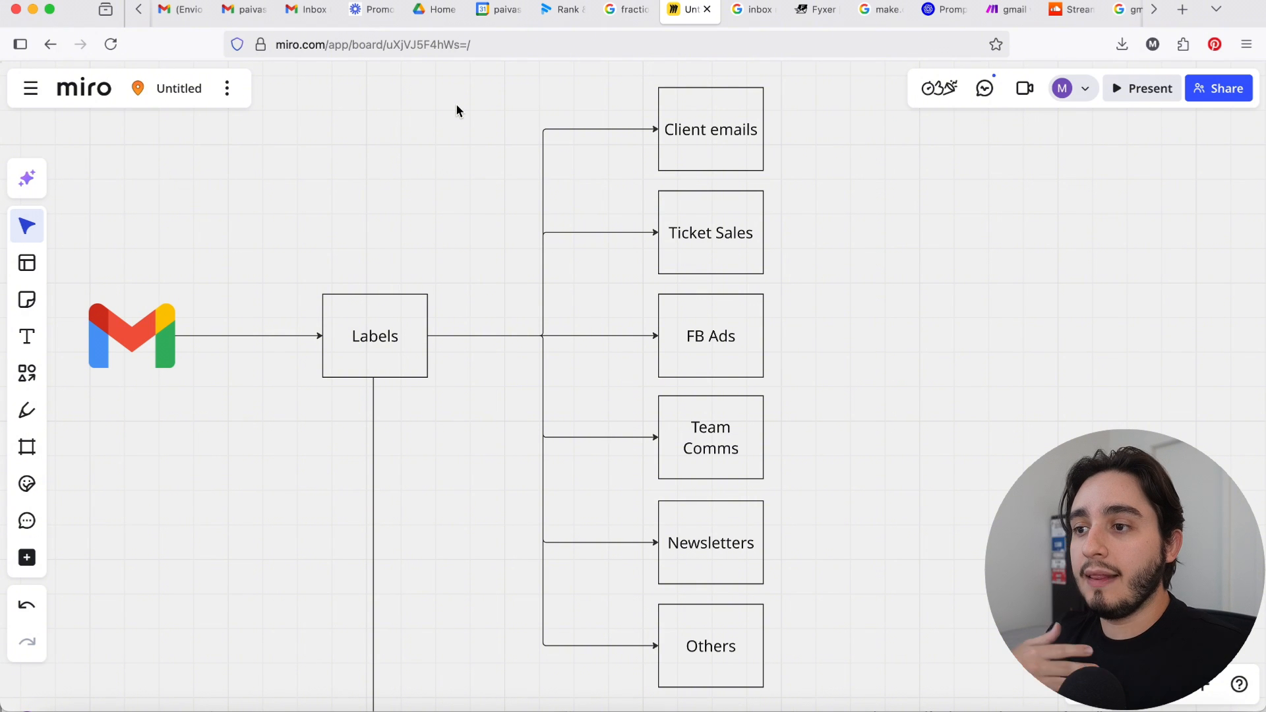
# Step: Examine the Filters and Context labels branches with their criteria and the Gmail and Make icons beside them
pyautogui.scroll(-10, 455, 118)
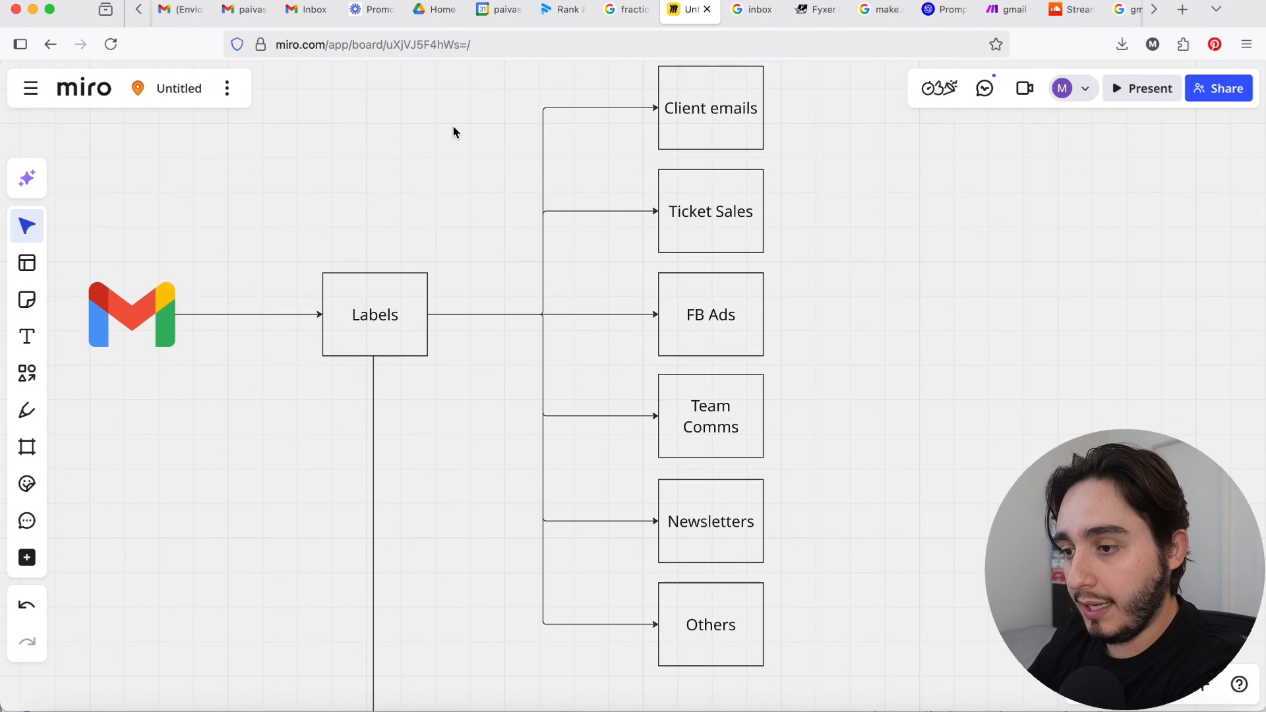
pyautogui.hscroll(-3, 453, 132)
pyautogui.moveTo(498, 374)
pyautogui.mouseDown()
pyautogui.moveTo(521, 370)
pyautogui.moveTo(496, 374)
pyautogui.mouseUp()
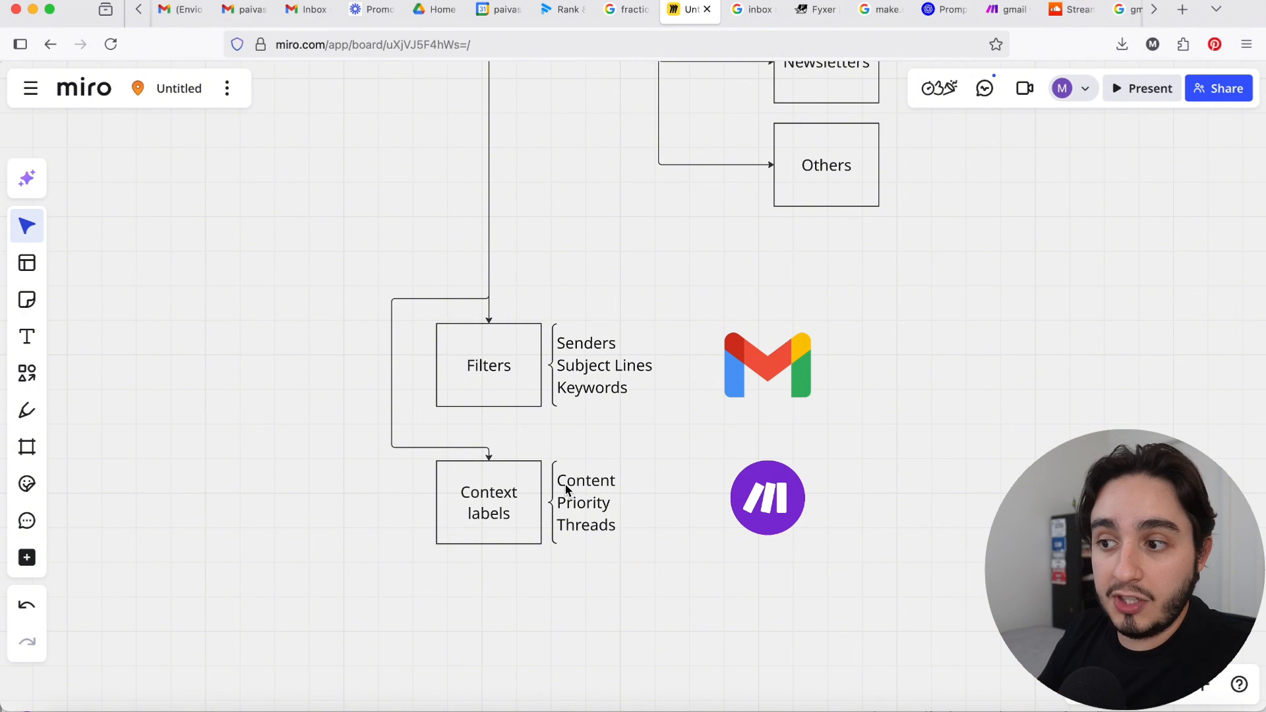
pyautogui.click(784, 498)
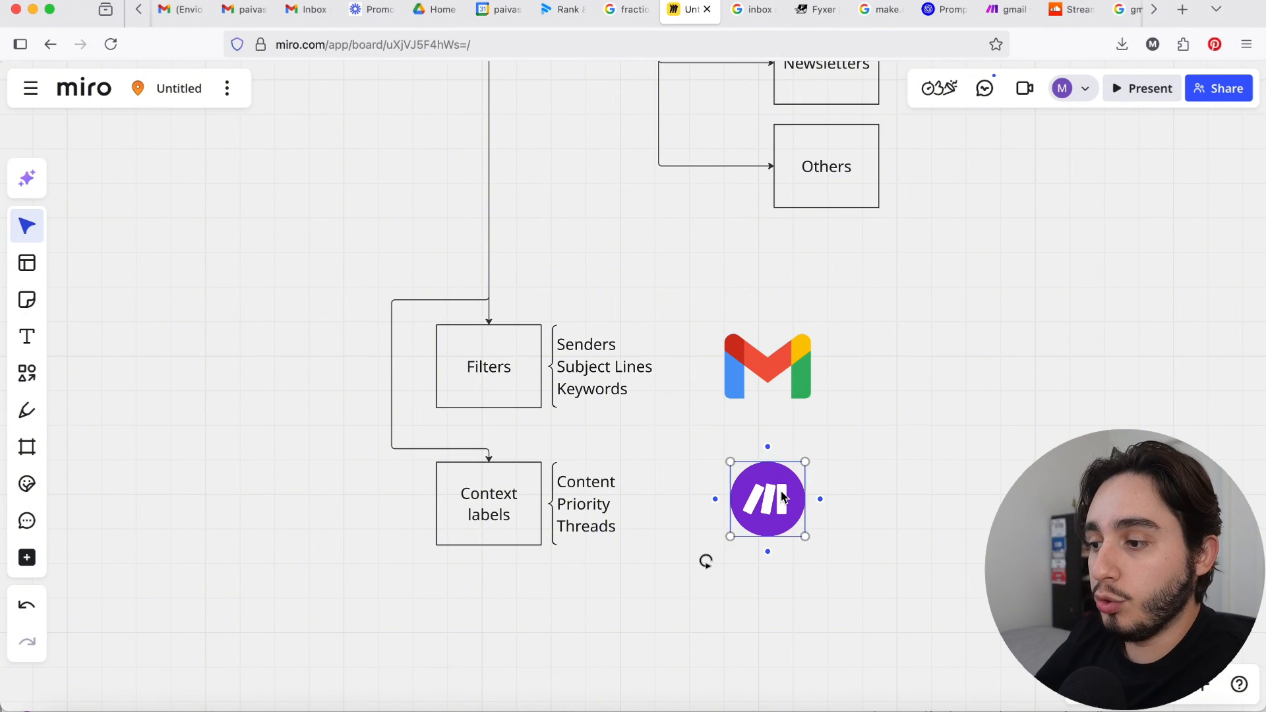
pyautogui.click(896, 467)
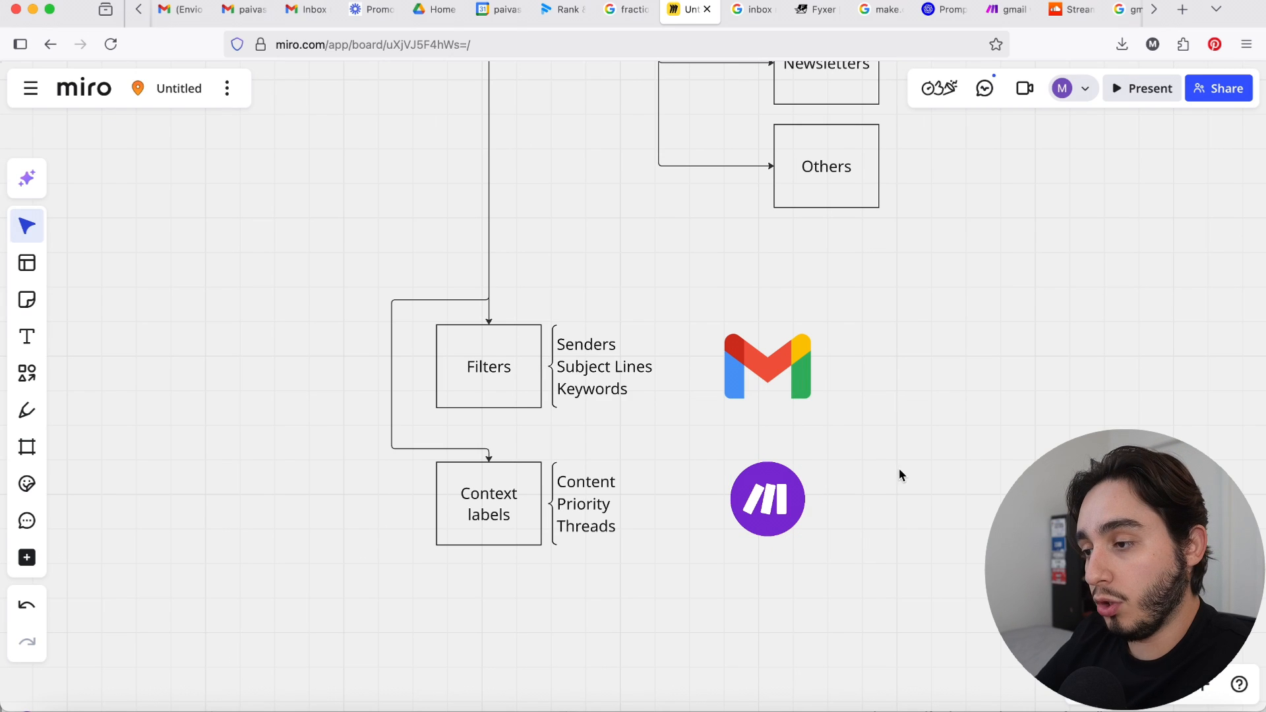
pyautogui.click(480, 373)
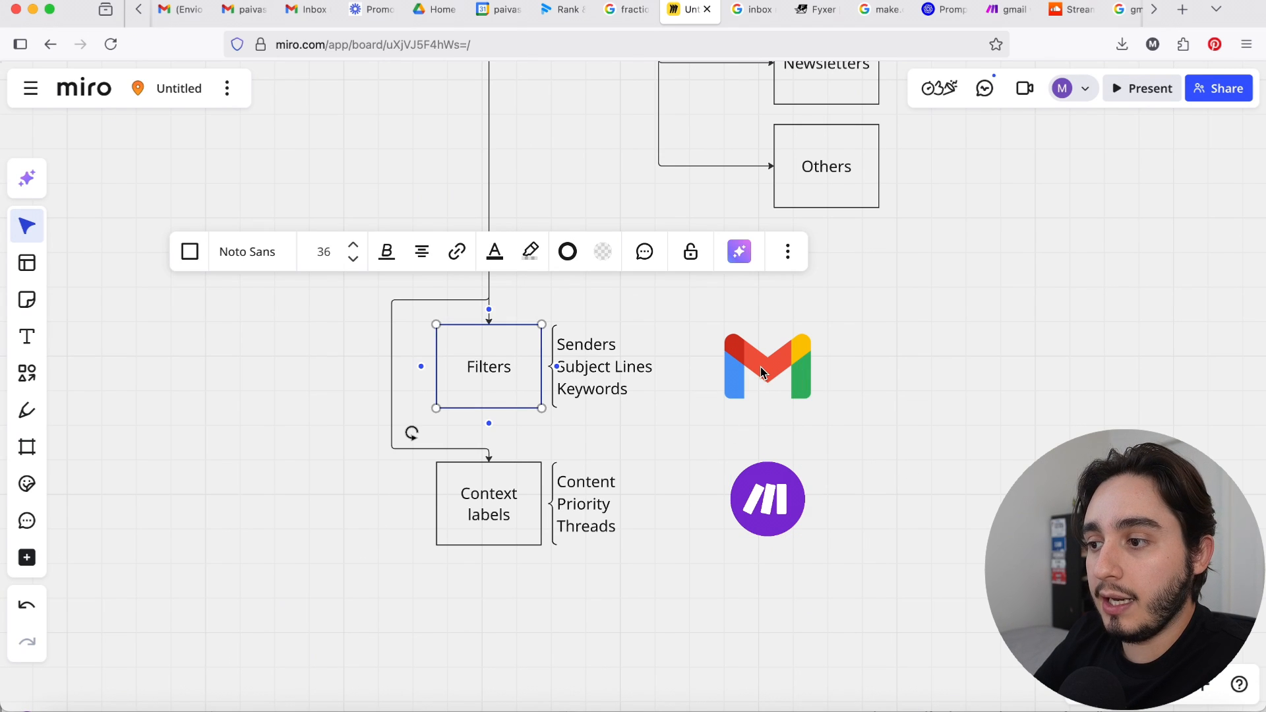
pyautogui.moveTo(762, 372)
pyautogui.mouseDown()
pyautogui.moveTo(742, 363)
pyautogui.moveTo(764, 372)
pyautogui.mouseUp()
pyautogui.click(896, 386)
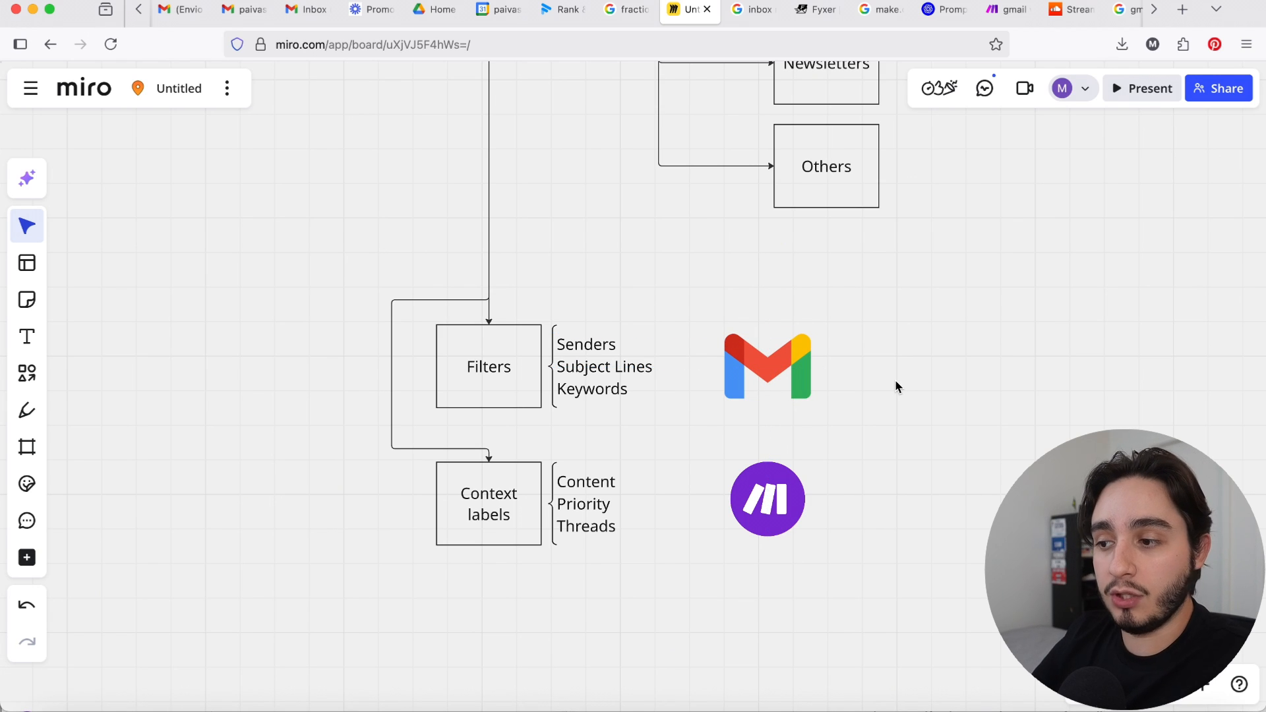
pyautogui.moveTo(382, 481); pyautogui.dragTo(788, 523)
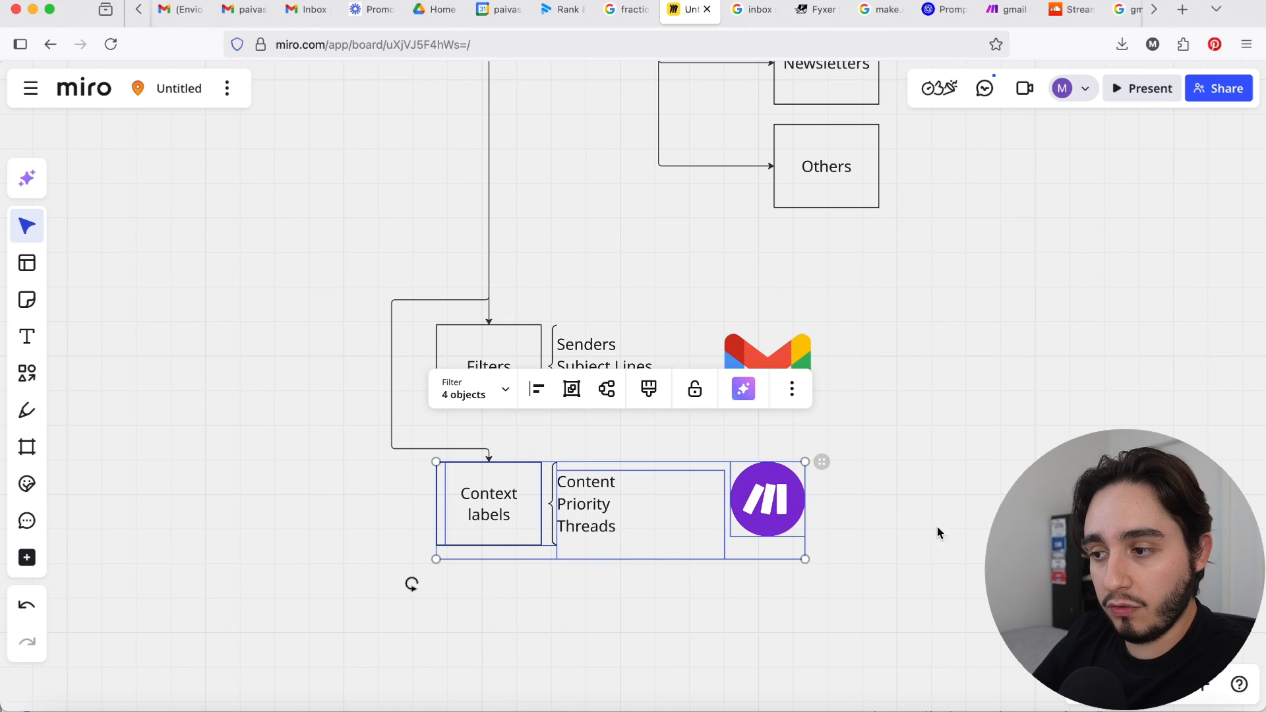
pyautogui.click(947, 533)
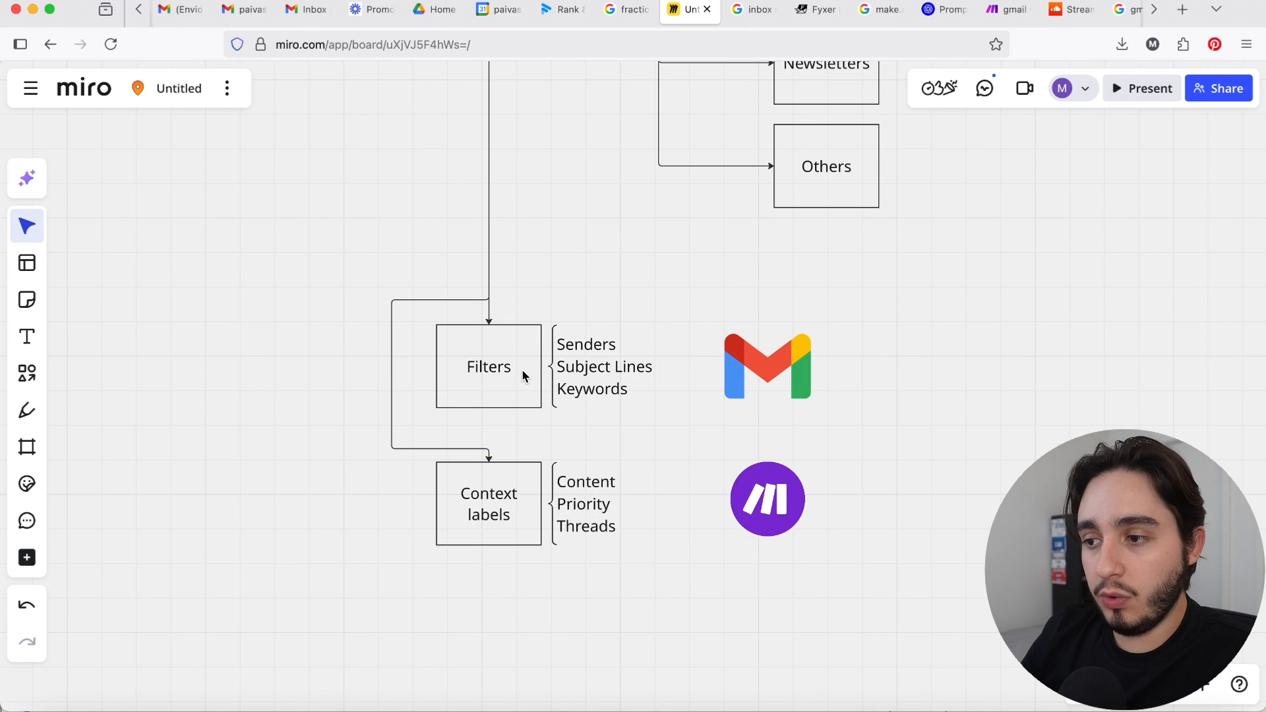
# Step: Switch to Gmail and look through the primary inbox for recurring kinds of messages that need labels
pyautogui.click(302, 11)
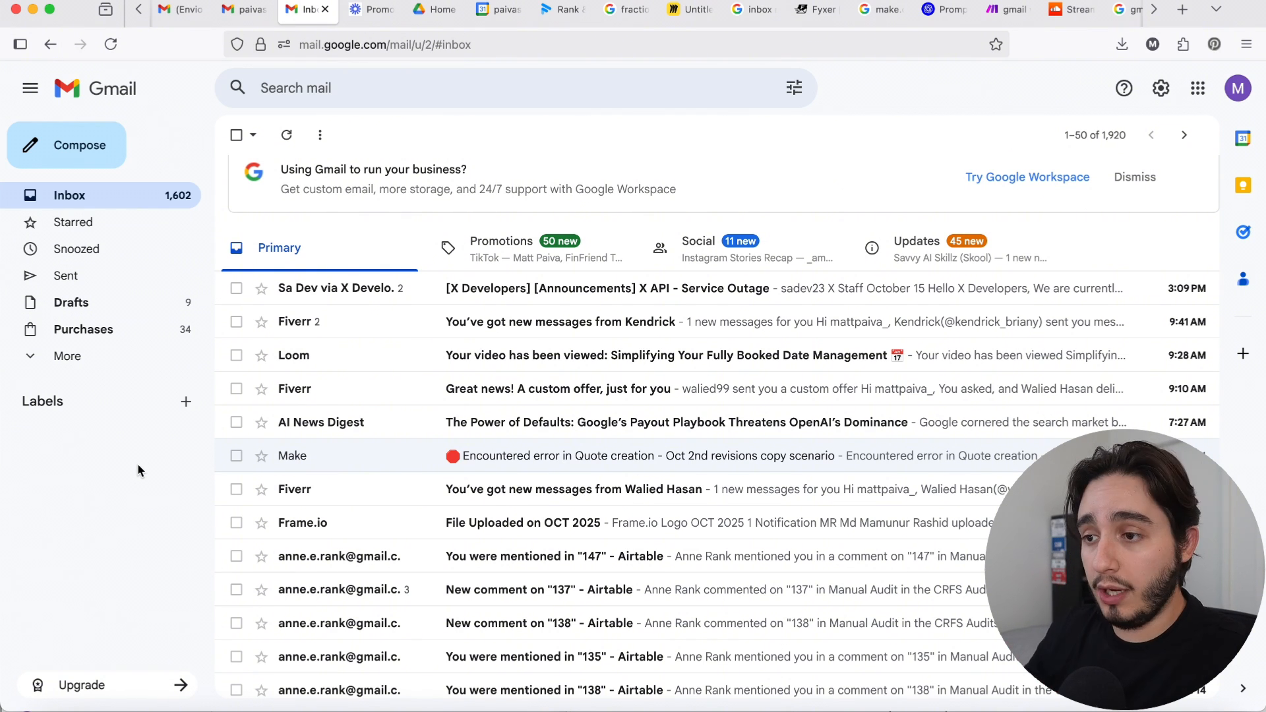
pyautogui.scroll(-1, 277, 458)
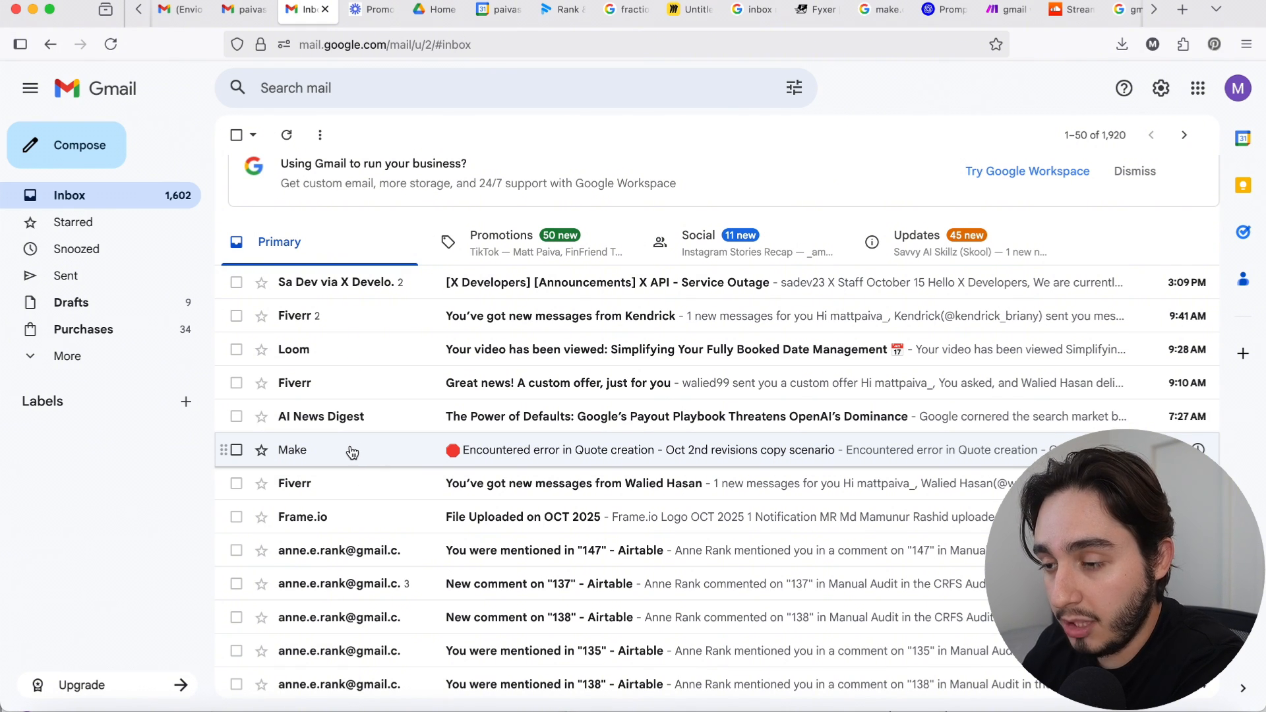
pyautogui.scroll(-3, 362, 388)
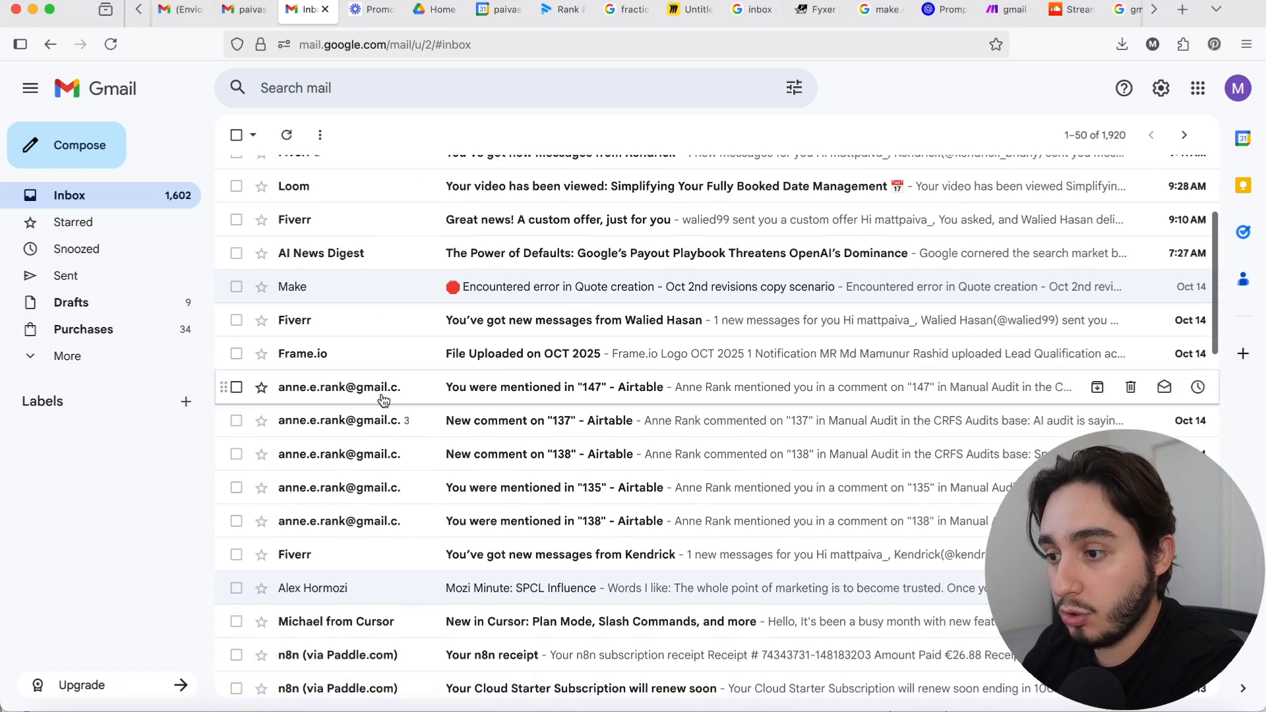
pyautogui.scroll(-6, 444, 486)
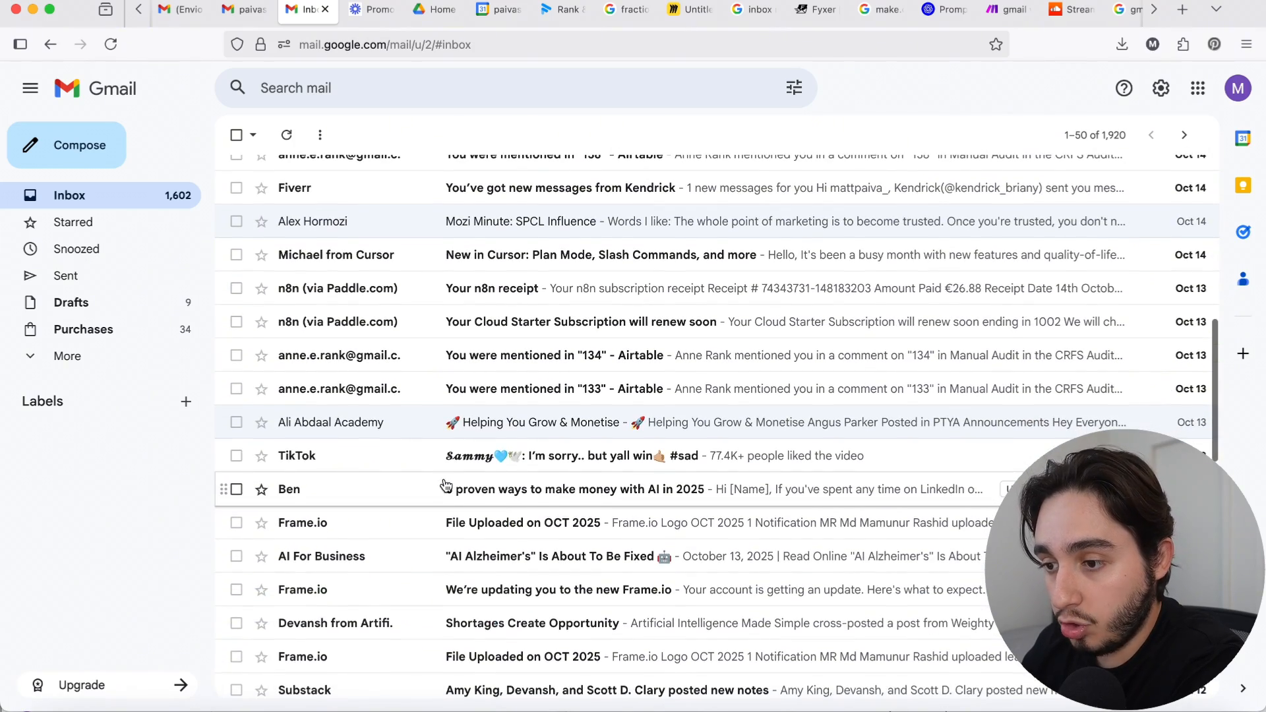
pyautogui.scroll(-1, 445, 486)
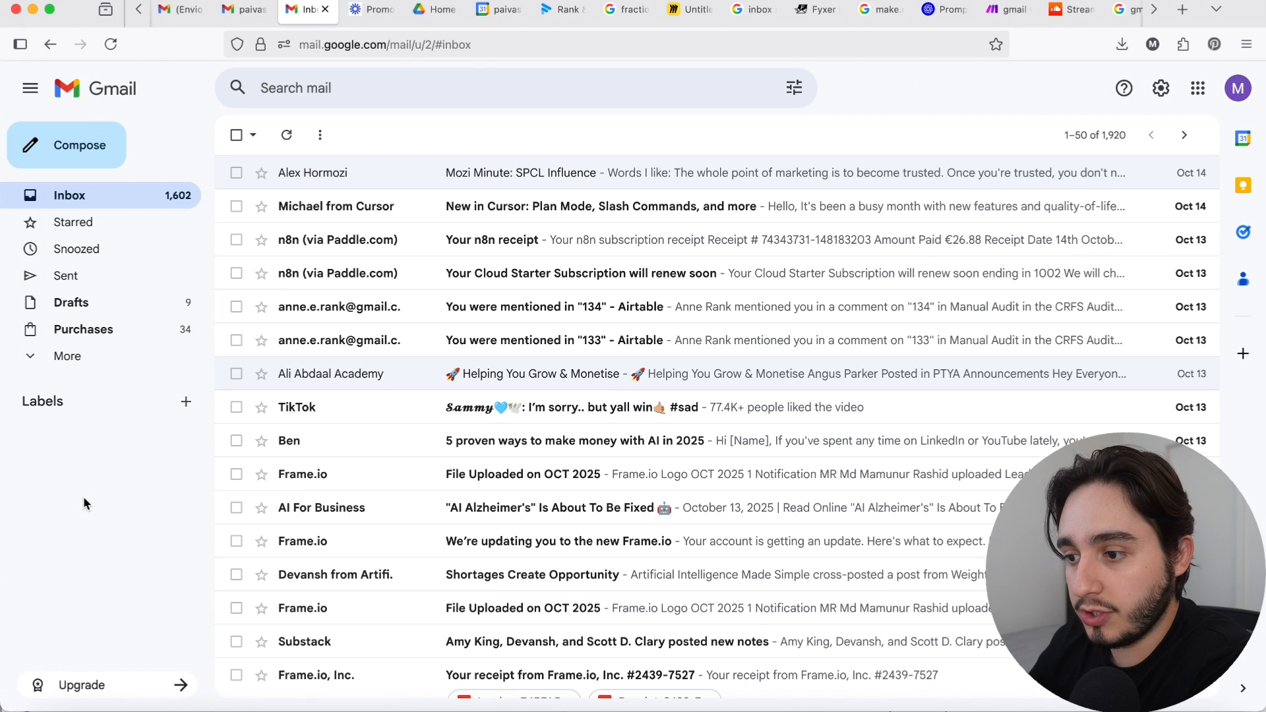
pyautogui.click(186, 403)
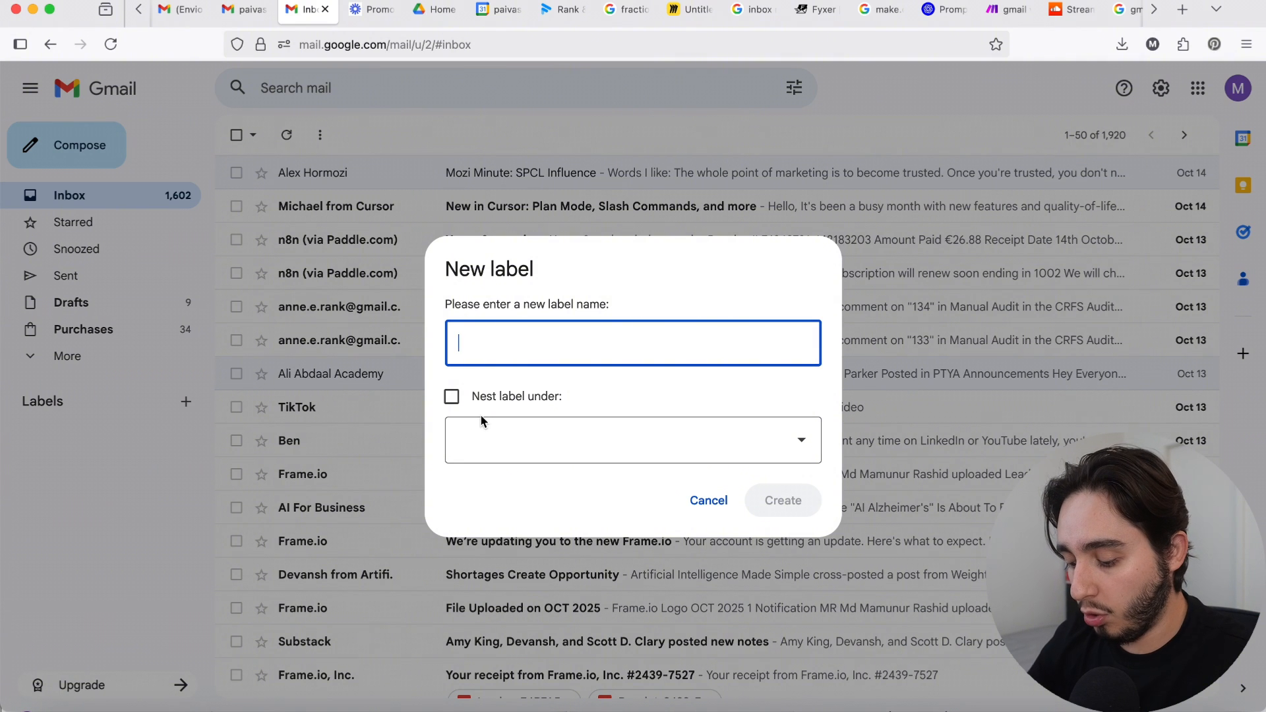
pyautogui.write('Newlab')
pyautogui.press('BackSpace')
pyautogui.press('BackSpace')
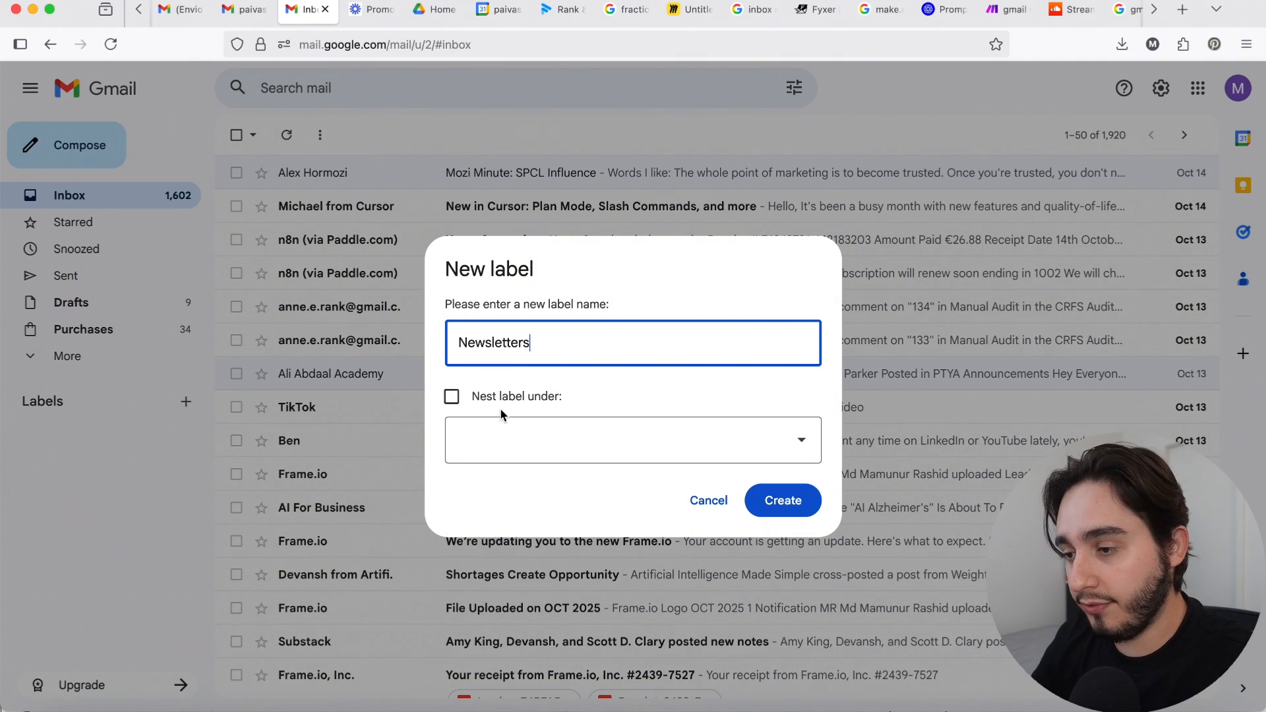
pyautogui.click(706, 503)
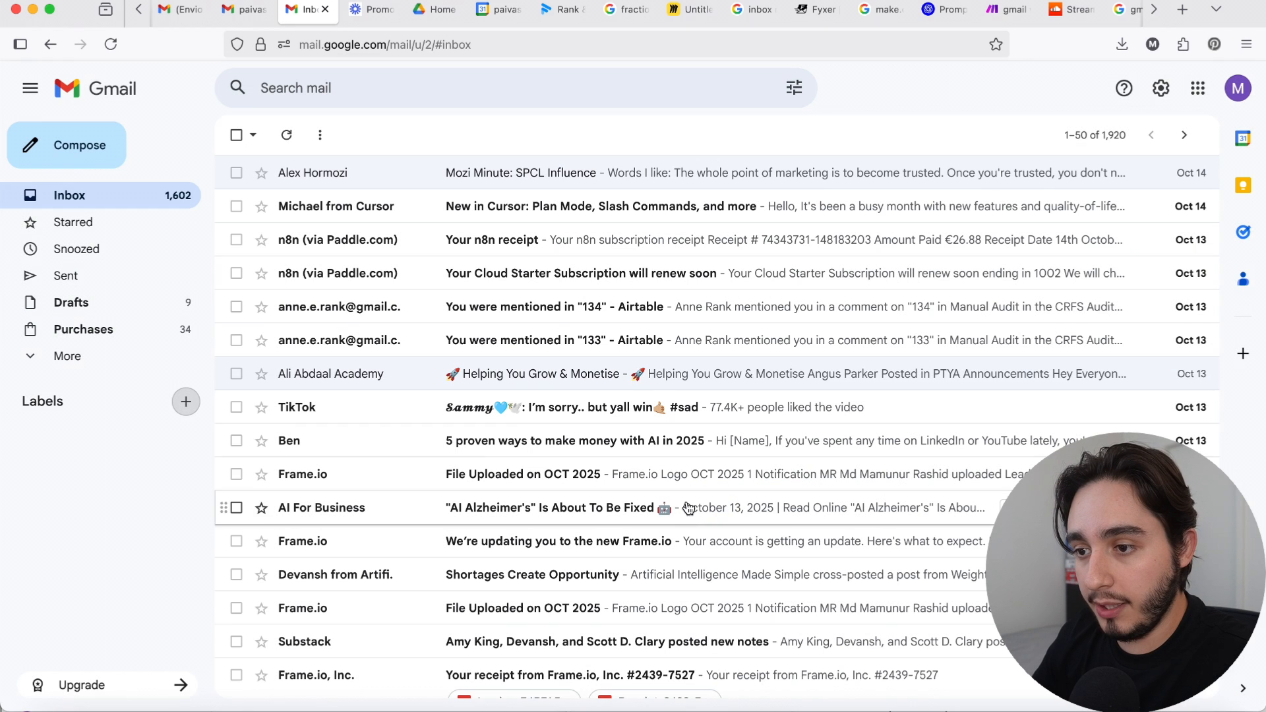
# Step: Create a new top-level Gmail label named "Newsletters"
pyautogui.click(185, 403)
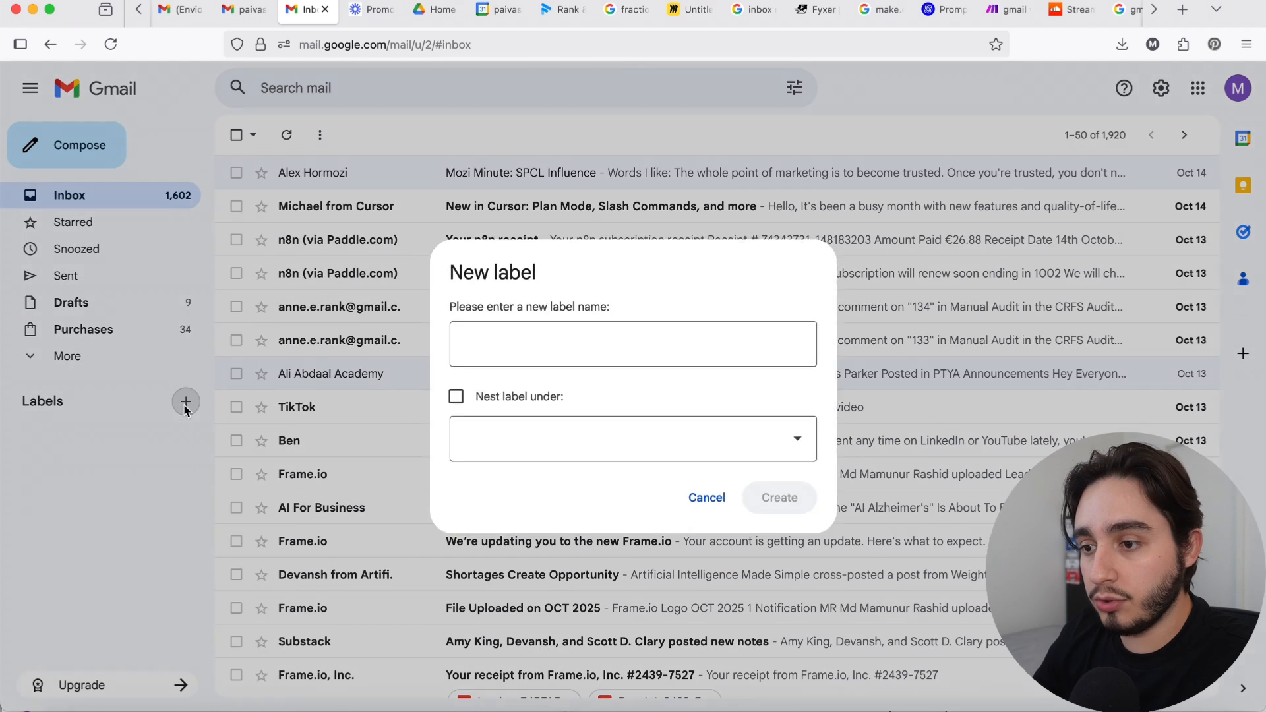
pyautogui.write('Newsletters')
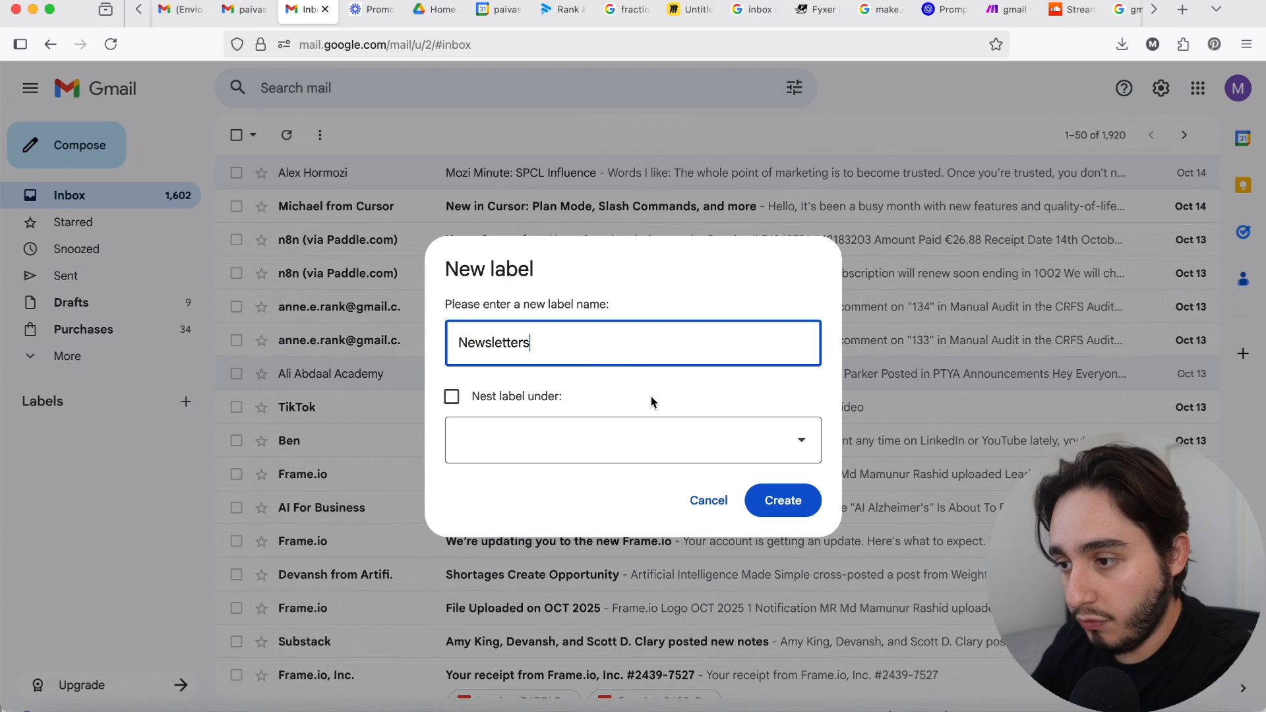
pyautogui.click(792, 509)
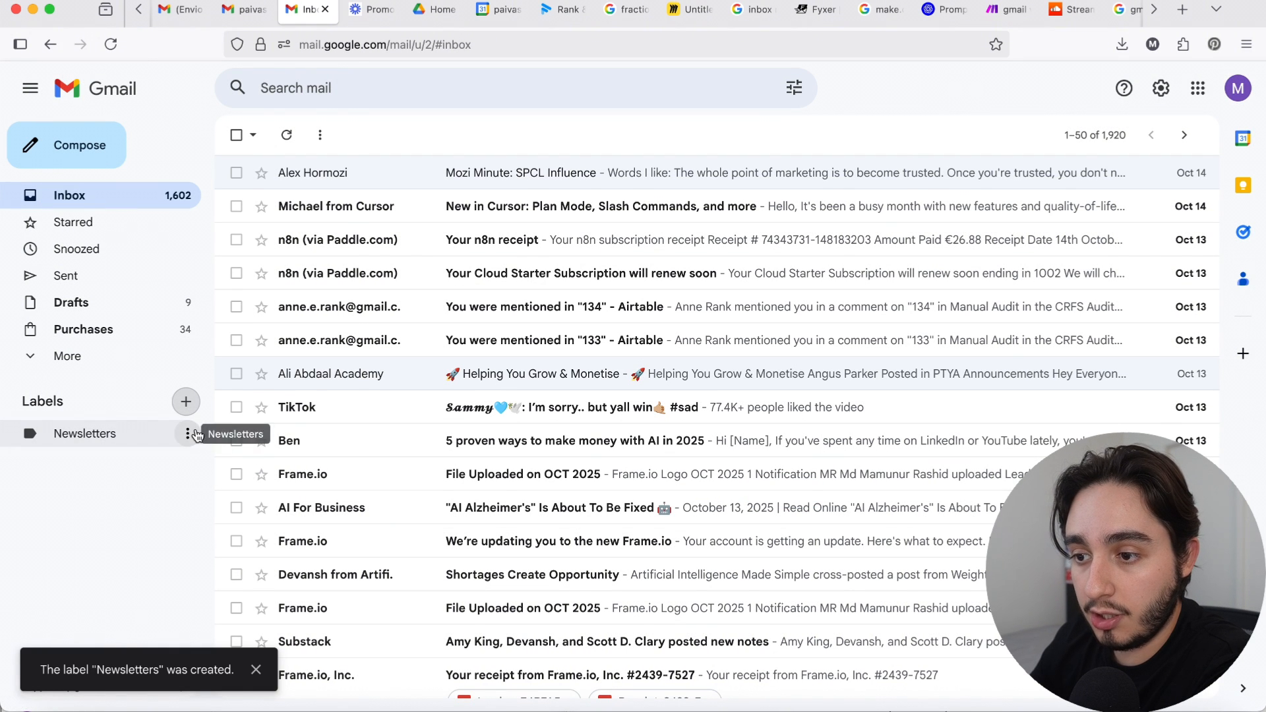
# Step: Set the color of the Newsletters label to yellow
pyautogui.click(187, 433)
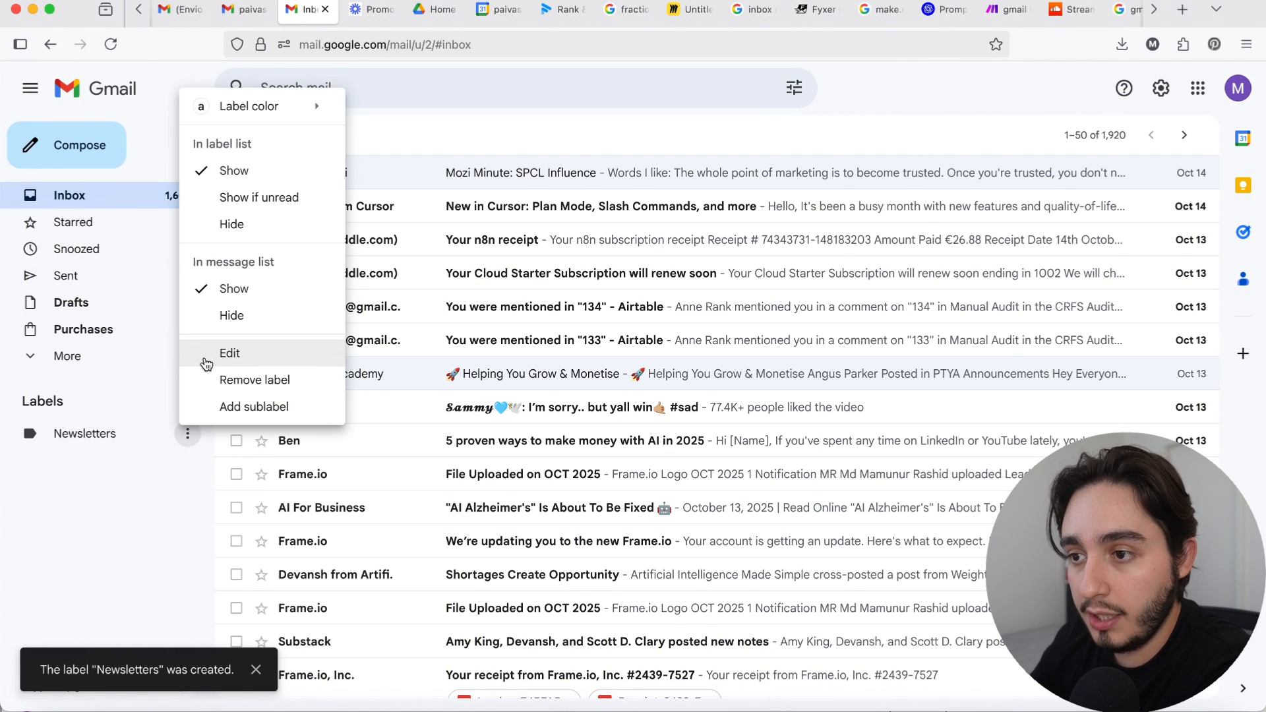
pyautogui.moveTo(245, 111)
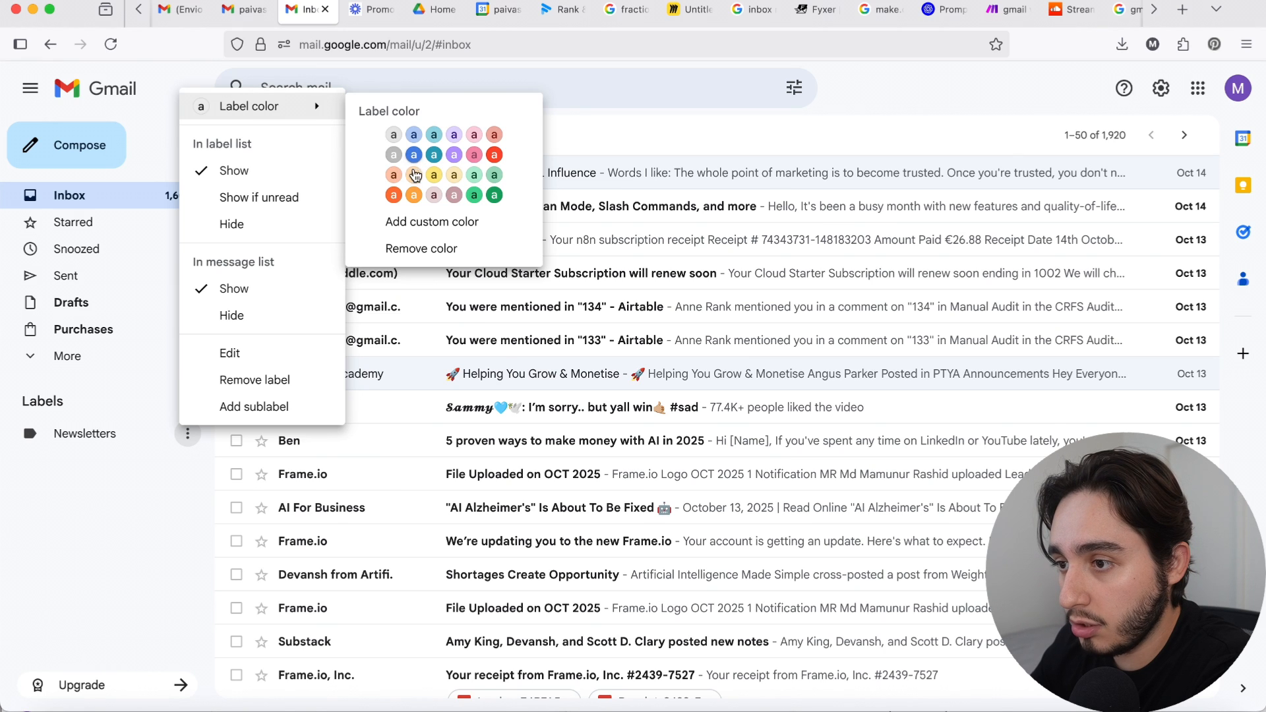
pyautogui.click(439, 192)
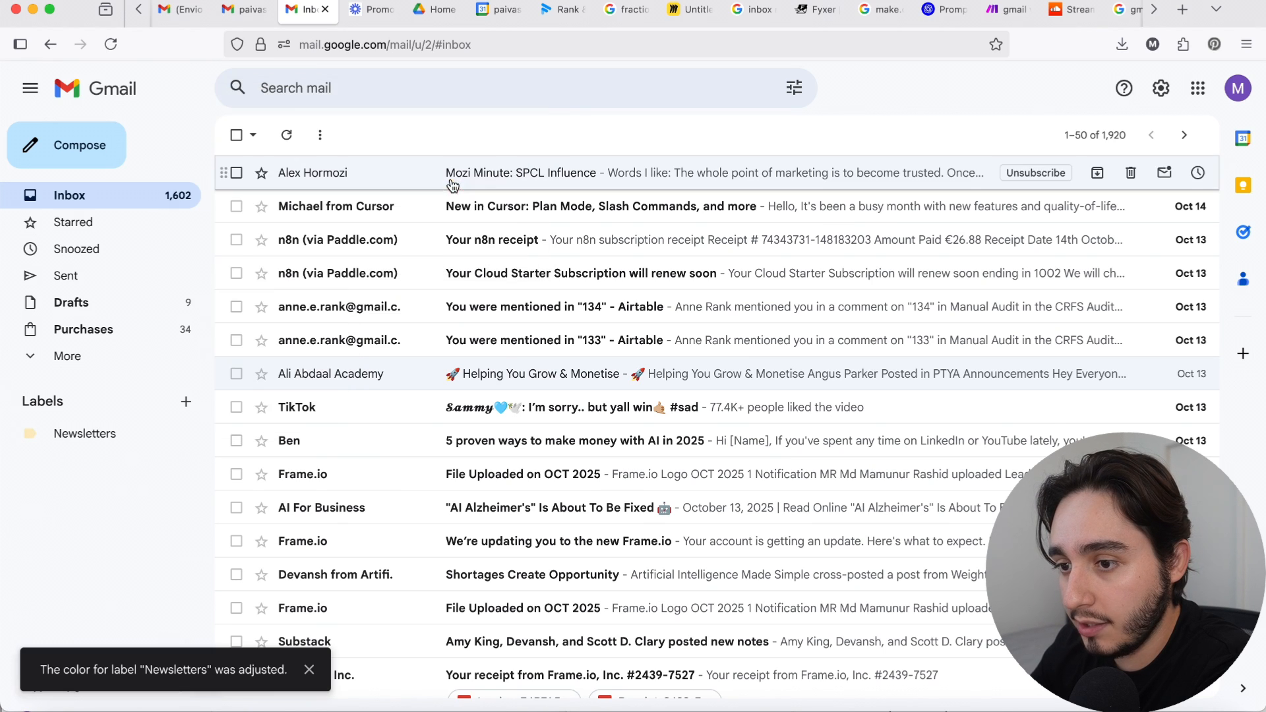
pyautogui.click(187, 437)
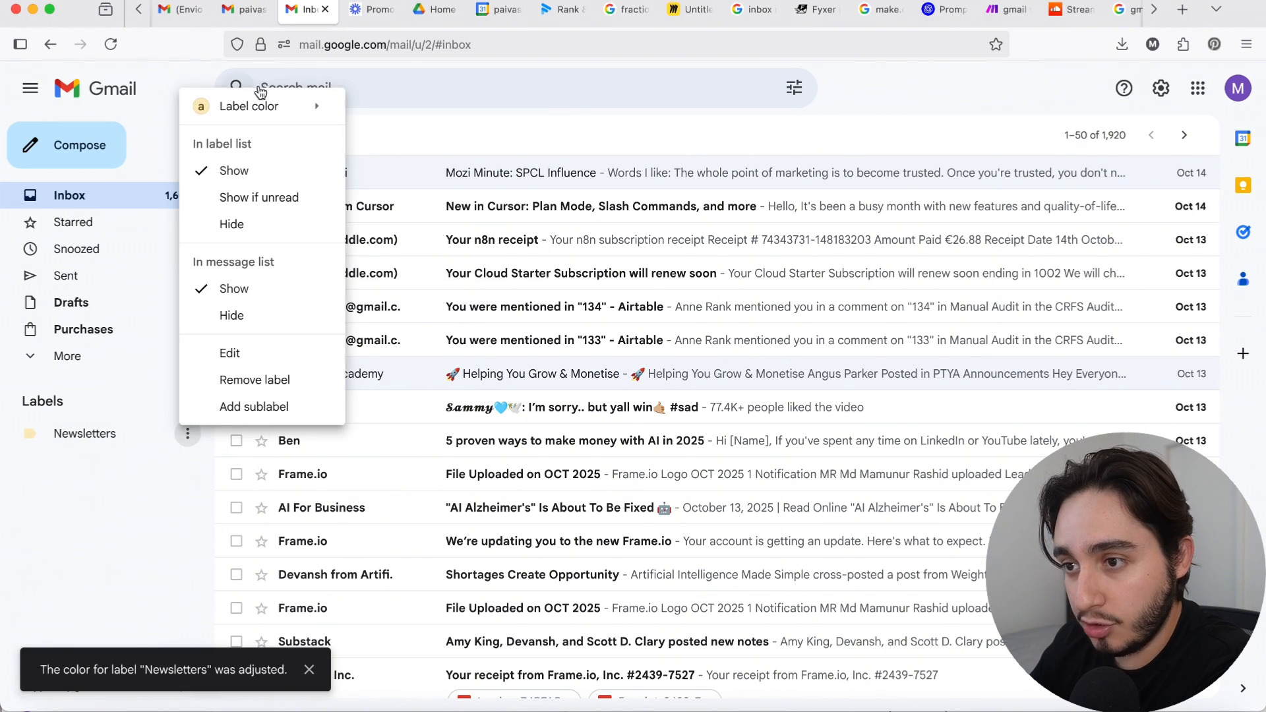
pyautogui.click(434, 177)
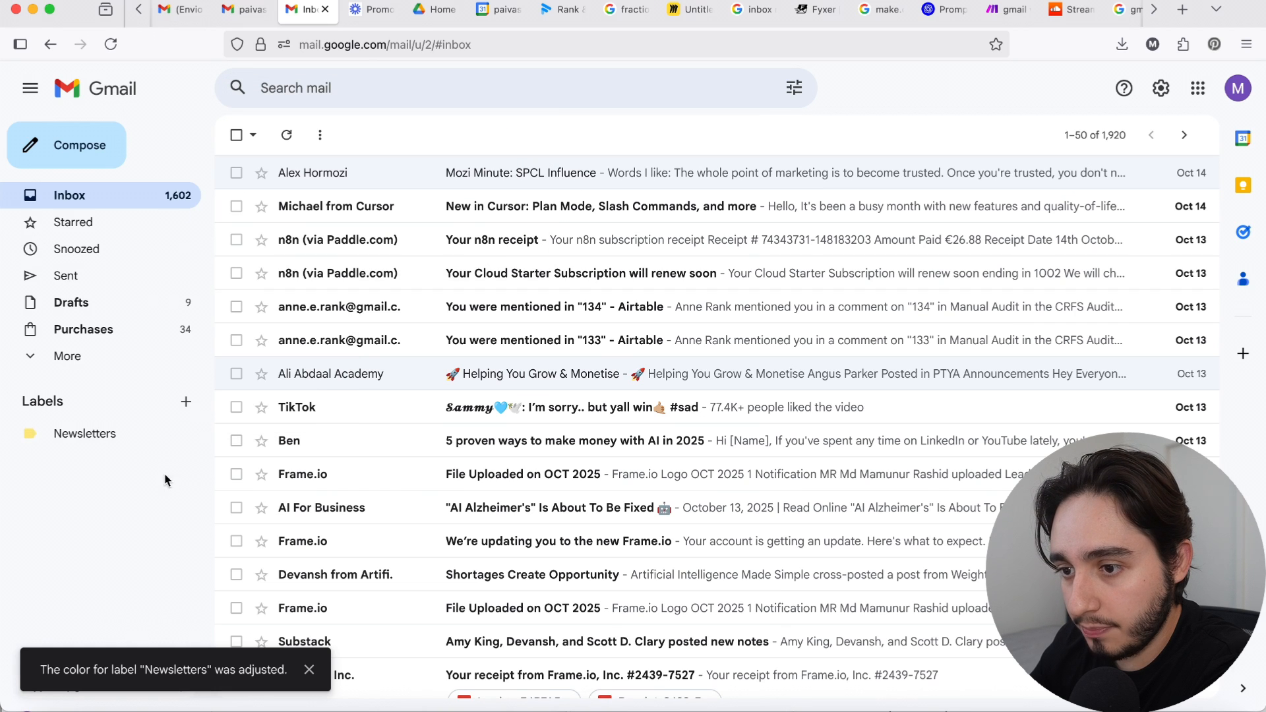
# Step: Create a new top-level Gmail label named "Make errors"
pyautogui.click(189, 405)
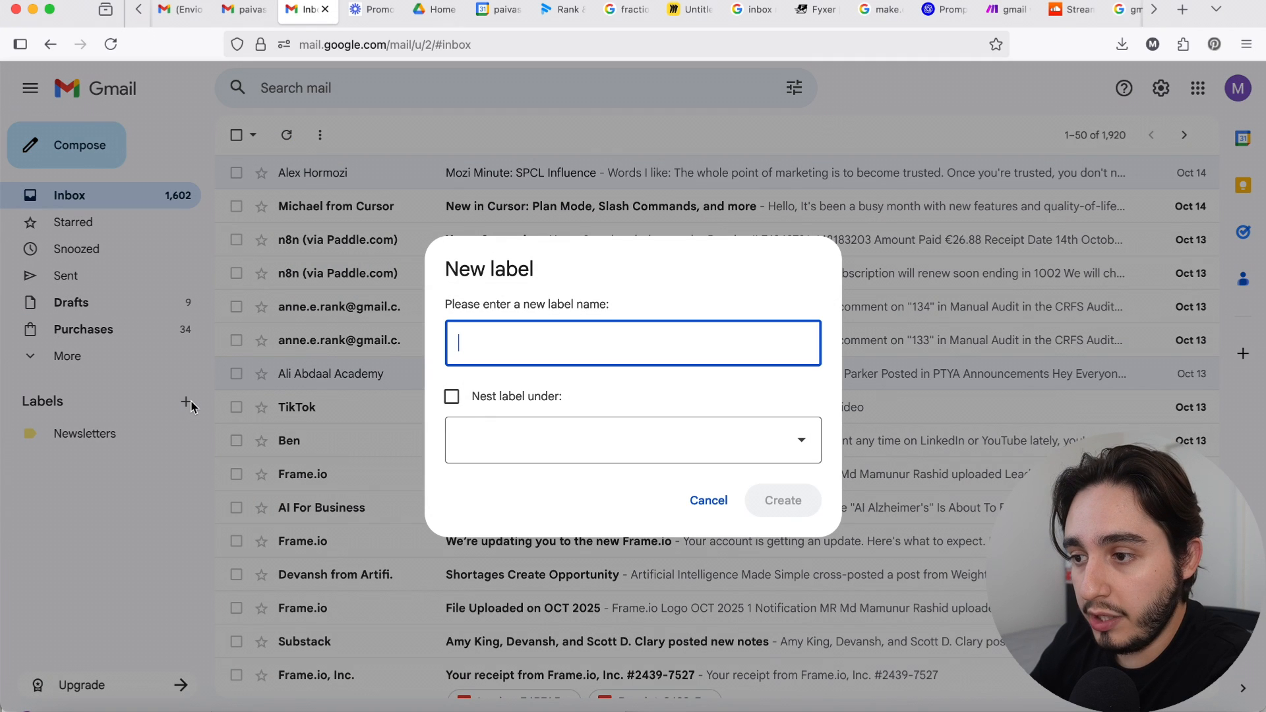
pyautogui.write('make')
pyautogui.press('BackSpace')
pyautogui.press('BackSpace')
pyautogui.press('BackSpace')
pyautogui.press('BackSpace')
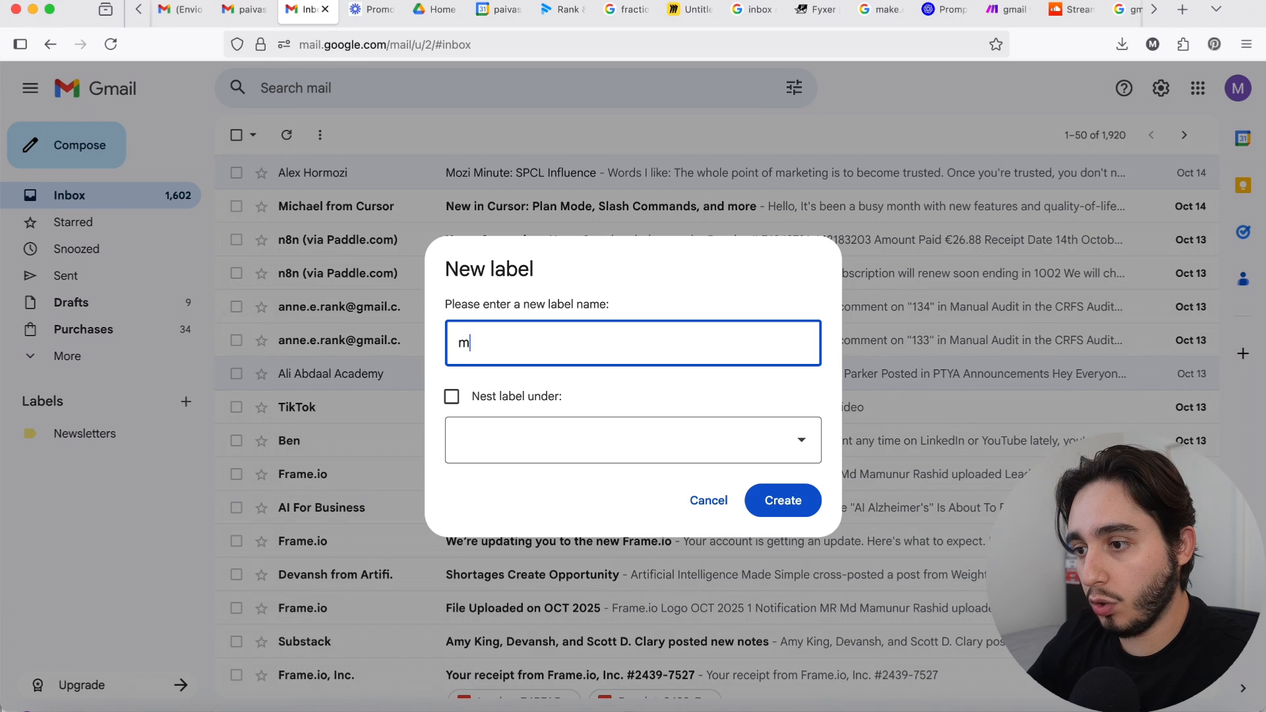
pyautogui.write('Make WE')
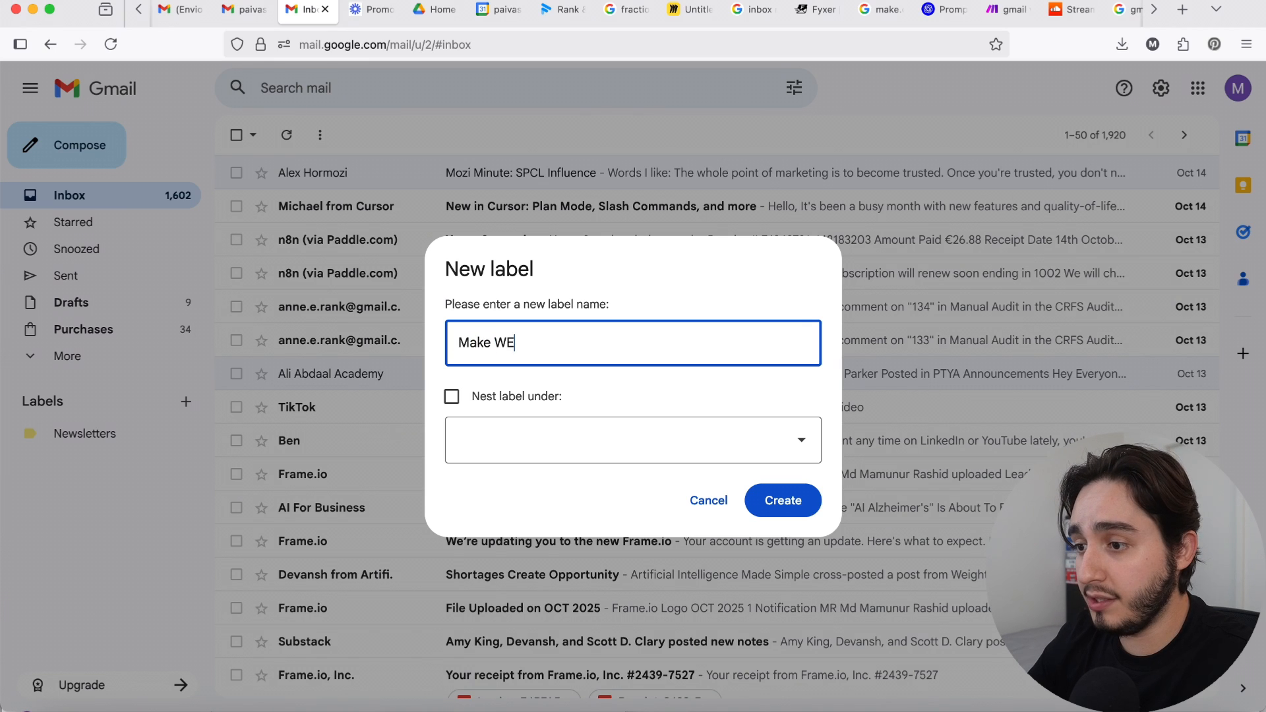
pyautogui.press('BackSpace')
pyautogui.press('BackSpace')
pyautogui.write('errors')
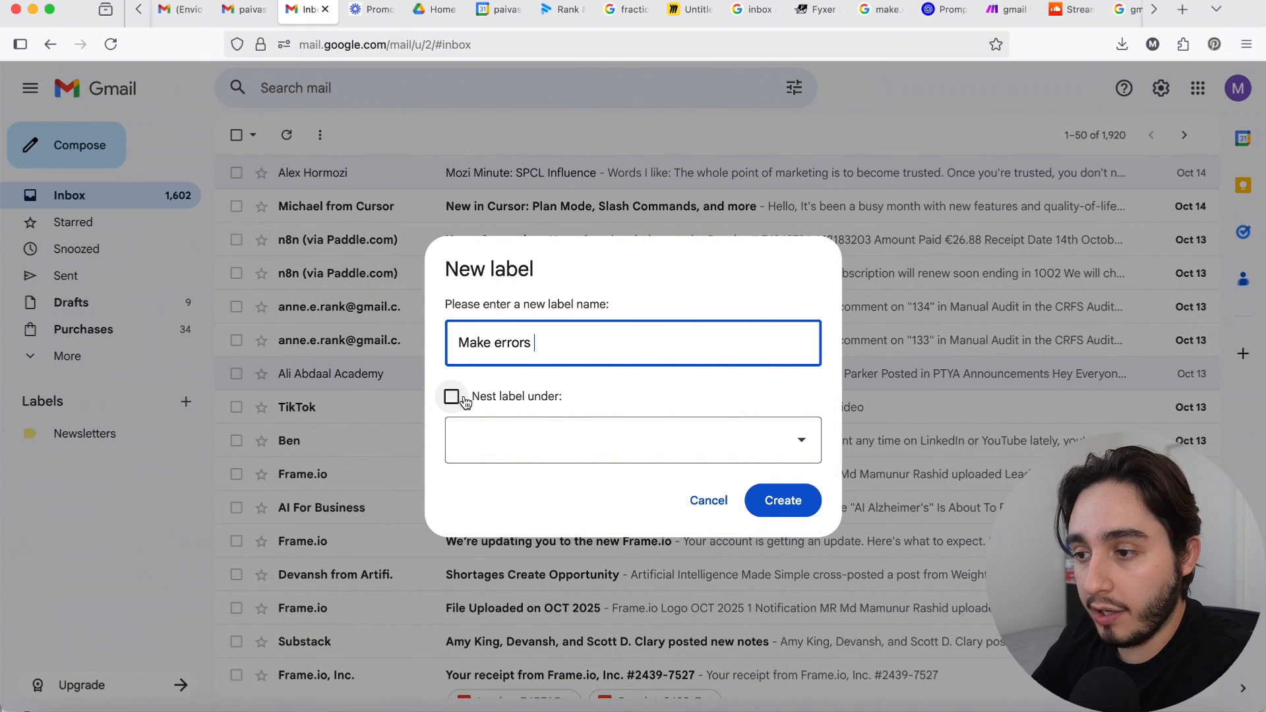
pyautogui.click(769, 500)
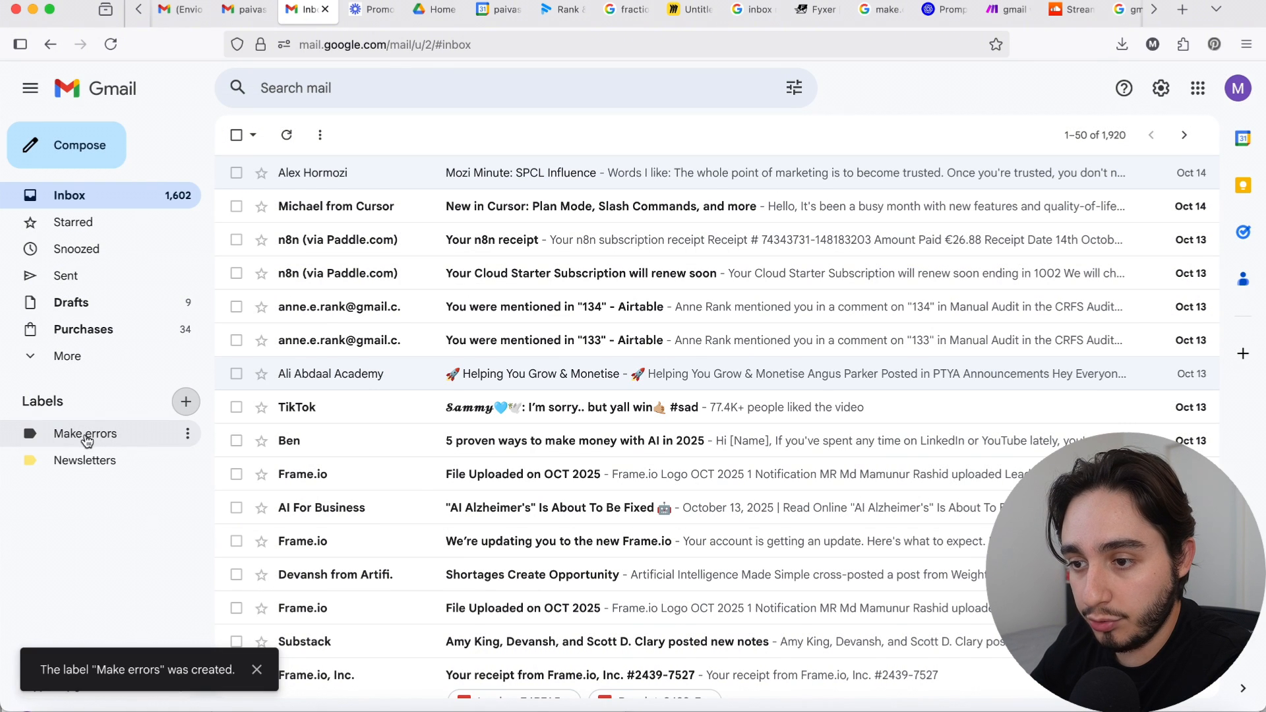
# Step: Set the color of the Make errors label to red
pyautogui.click(188, 434)
pyautogui.moveTo(251, 120)
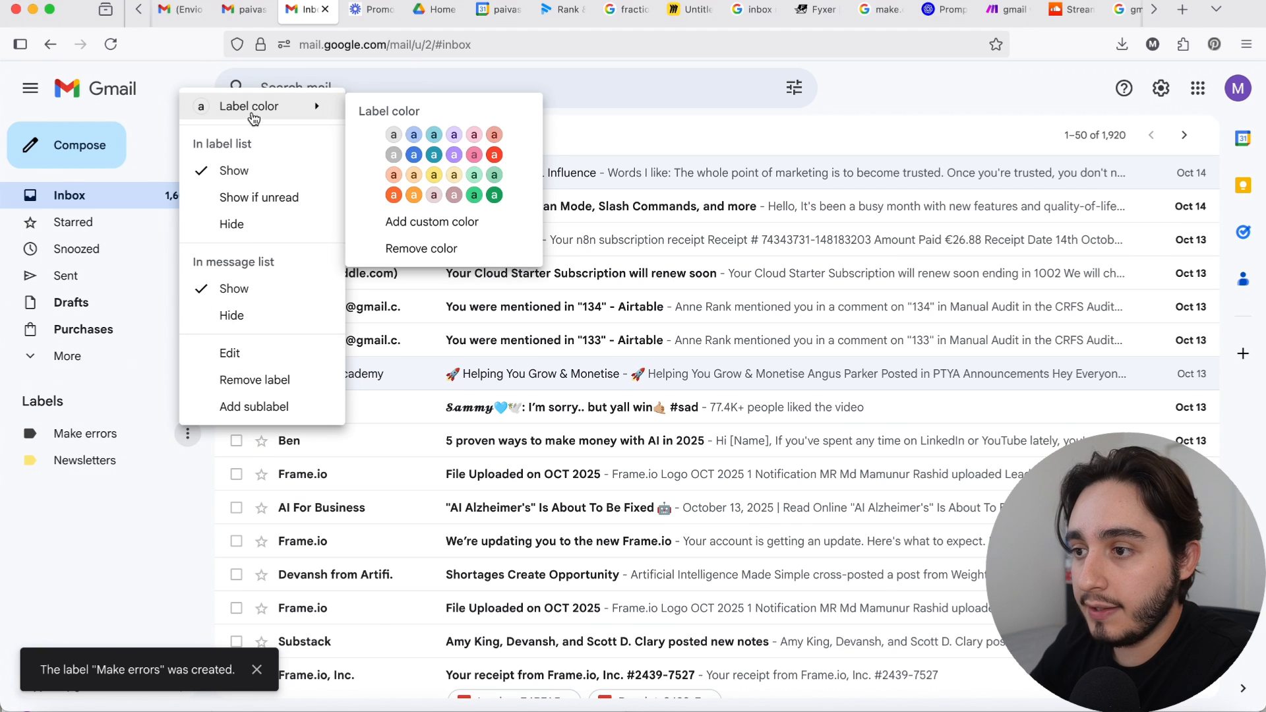
pyautogui.click(493, 156)
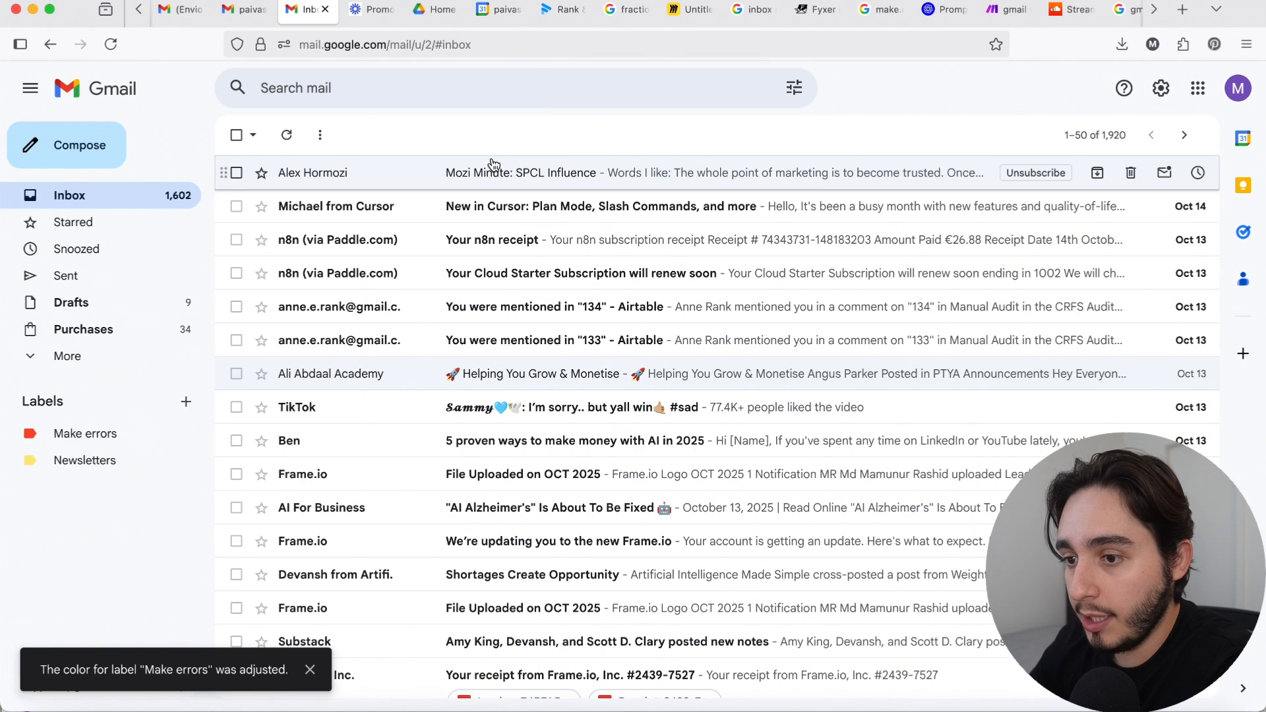
# Step: Create a new top-level Gmail label named "Software Notifications"
pyautogui.click(187, 404)
pyautogui.write('So')
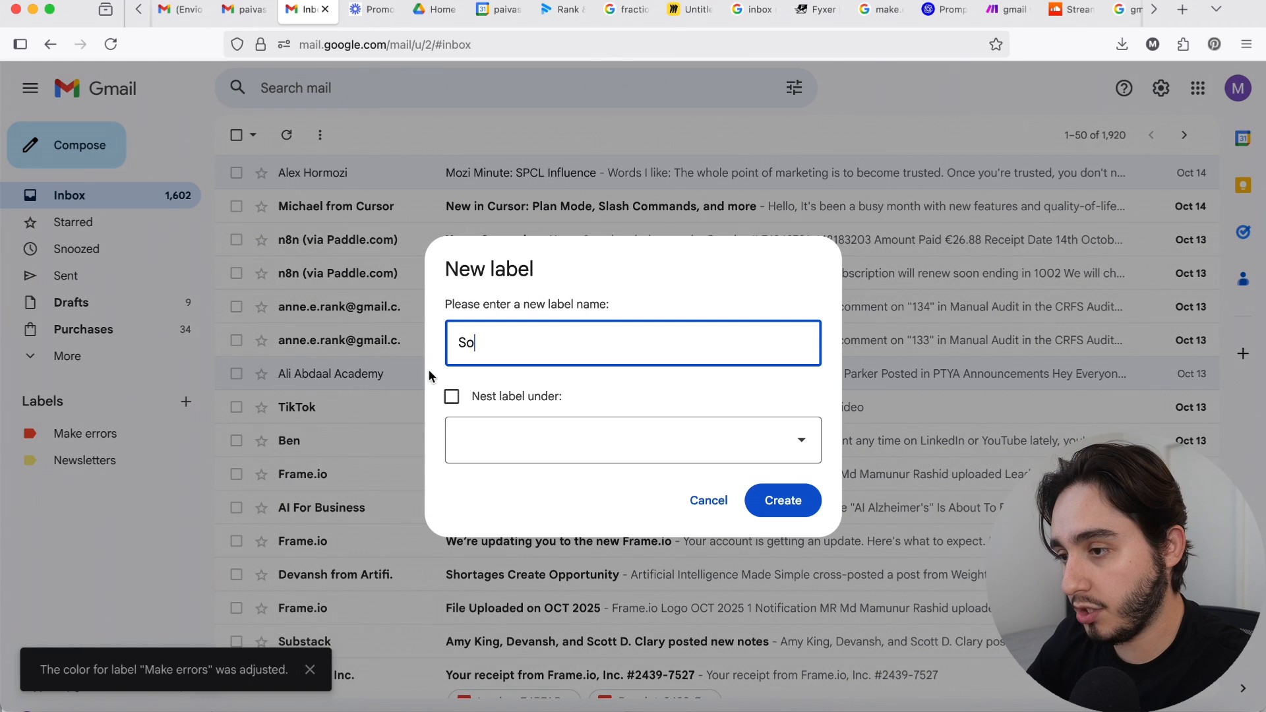
pyautogui.write('ftware Noti')
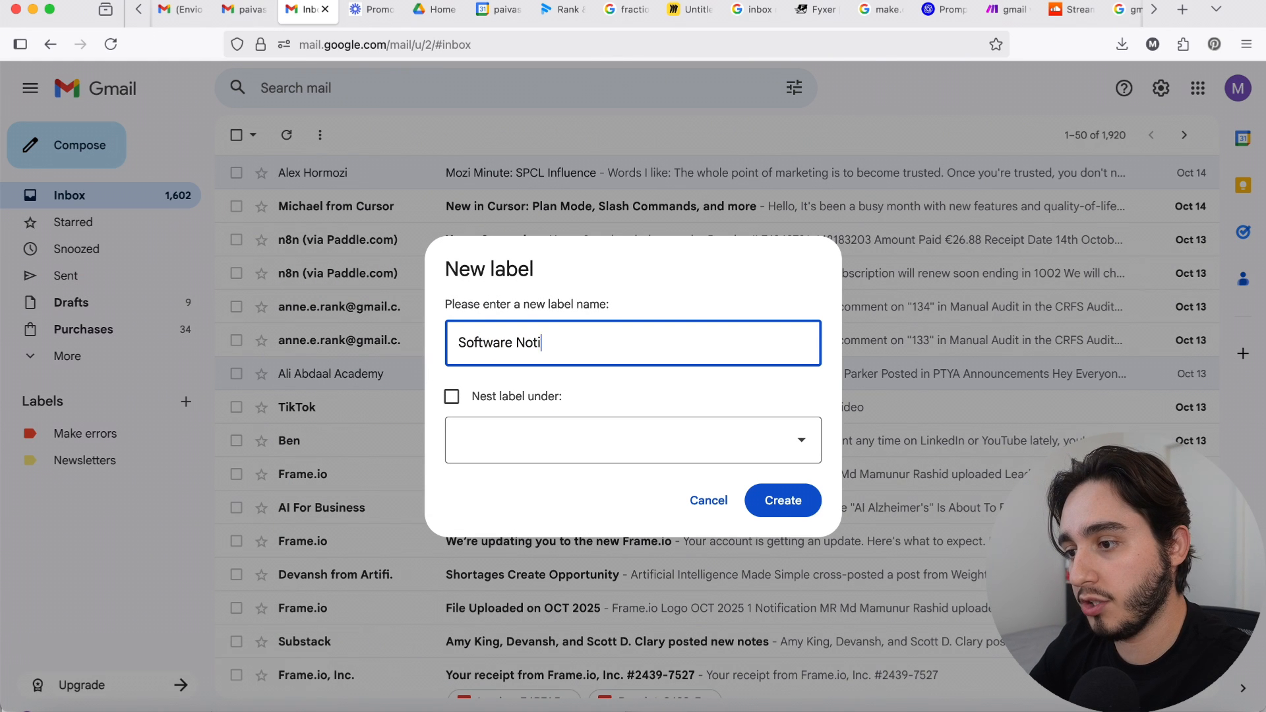
pyautogui.write('fications')
pyautogui.press('Return')
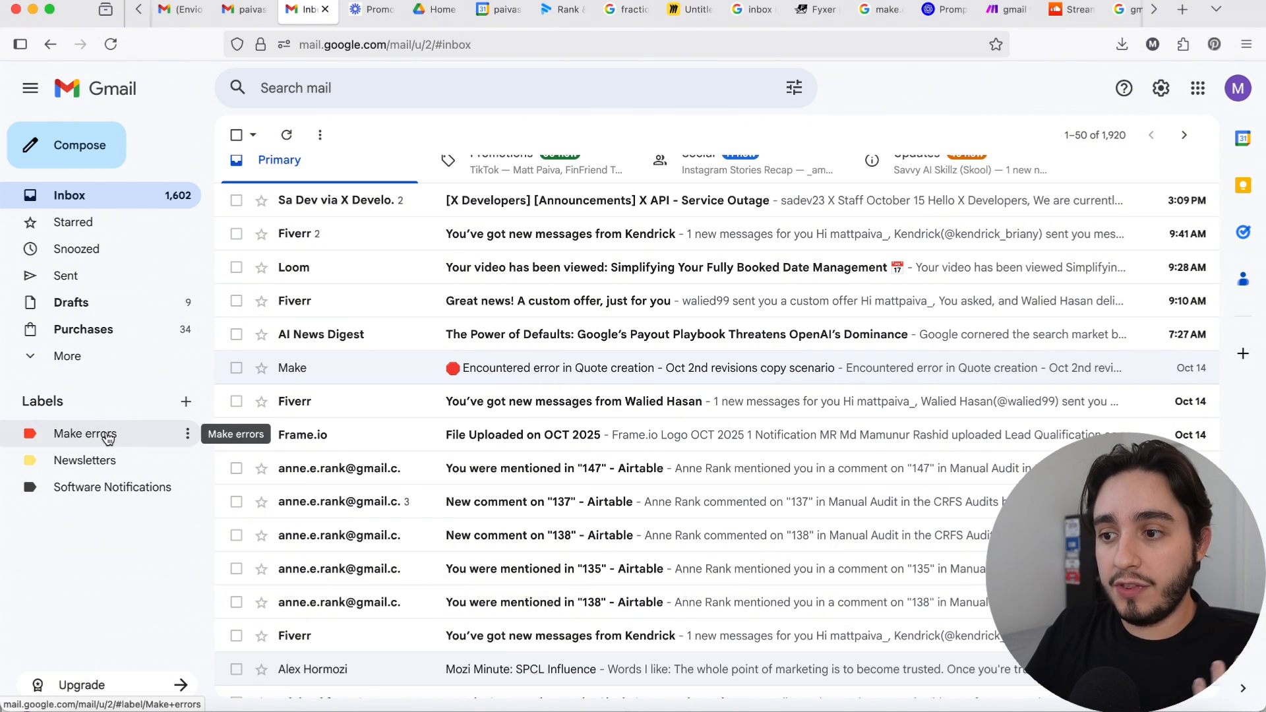
# Step: Open the Make message about the Quote creation scenario error and examine the domain of its sender address
pyautogui.click(359, 381)
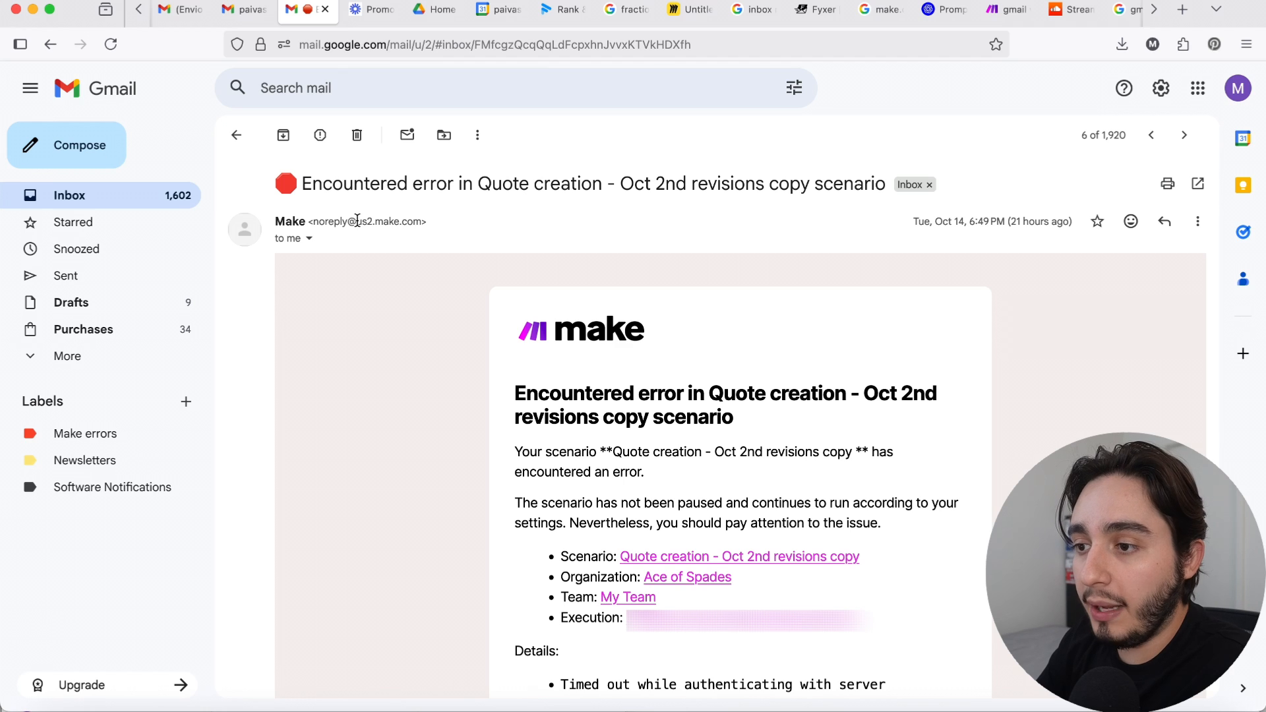
pyautogui.moveTo(357, 220); pyautogui.dragTo(418, 221)
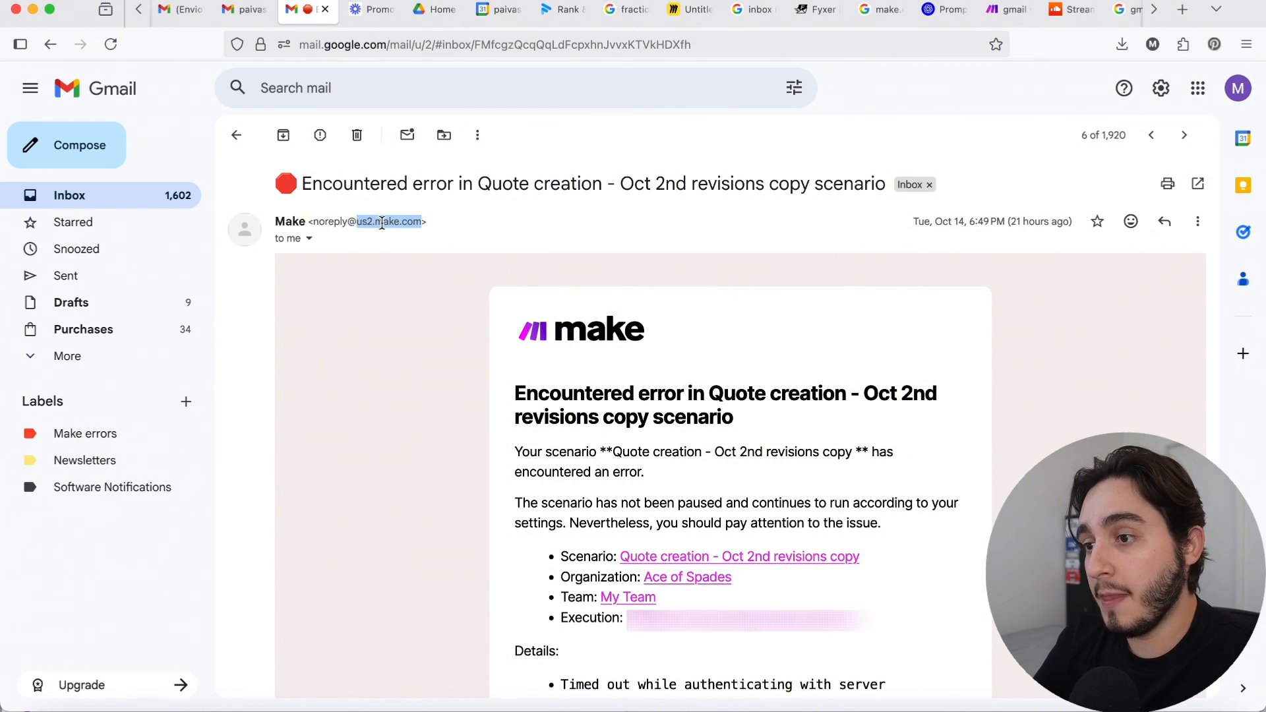
pyautogui.click(460, 233)
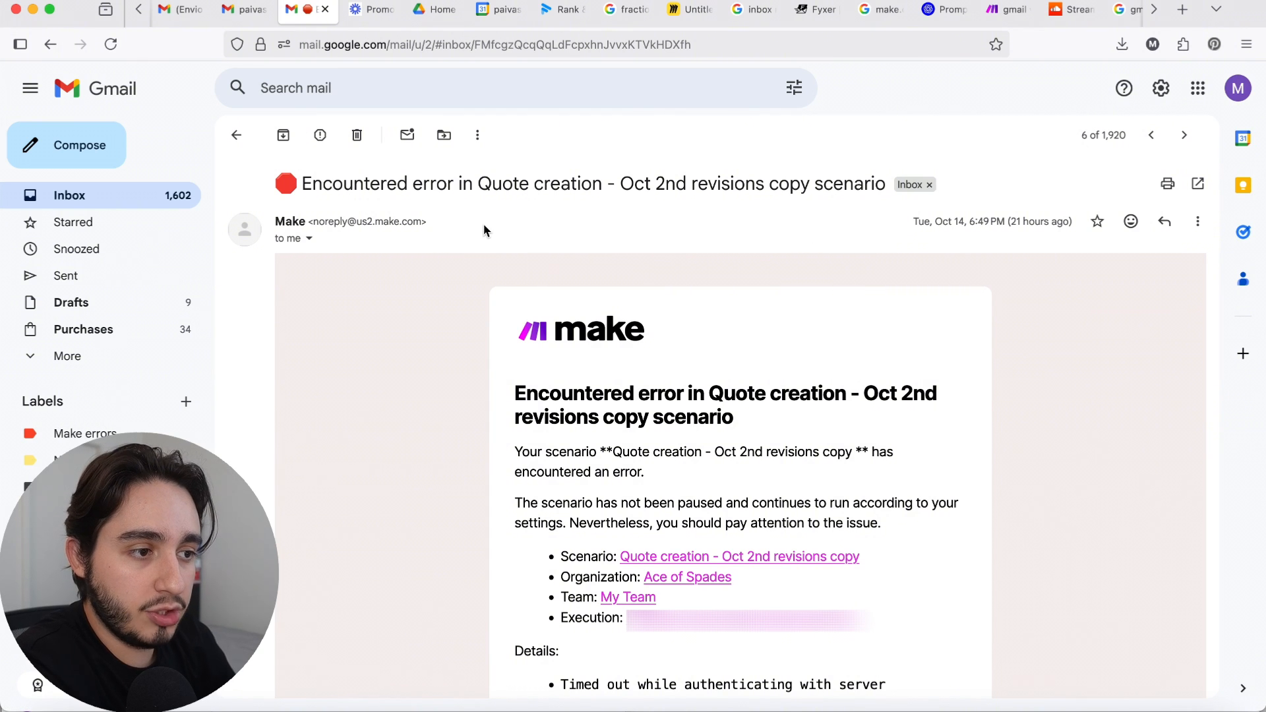
# Step: Start a filter for messages like the open Make e-mail, add "error" as the subject criterion, and search for matching messages
pyautogui.click(1197, 224)
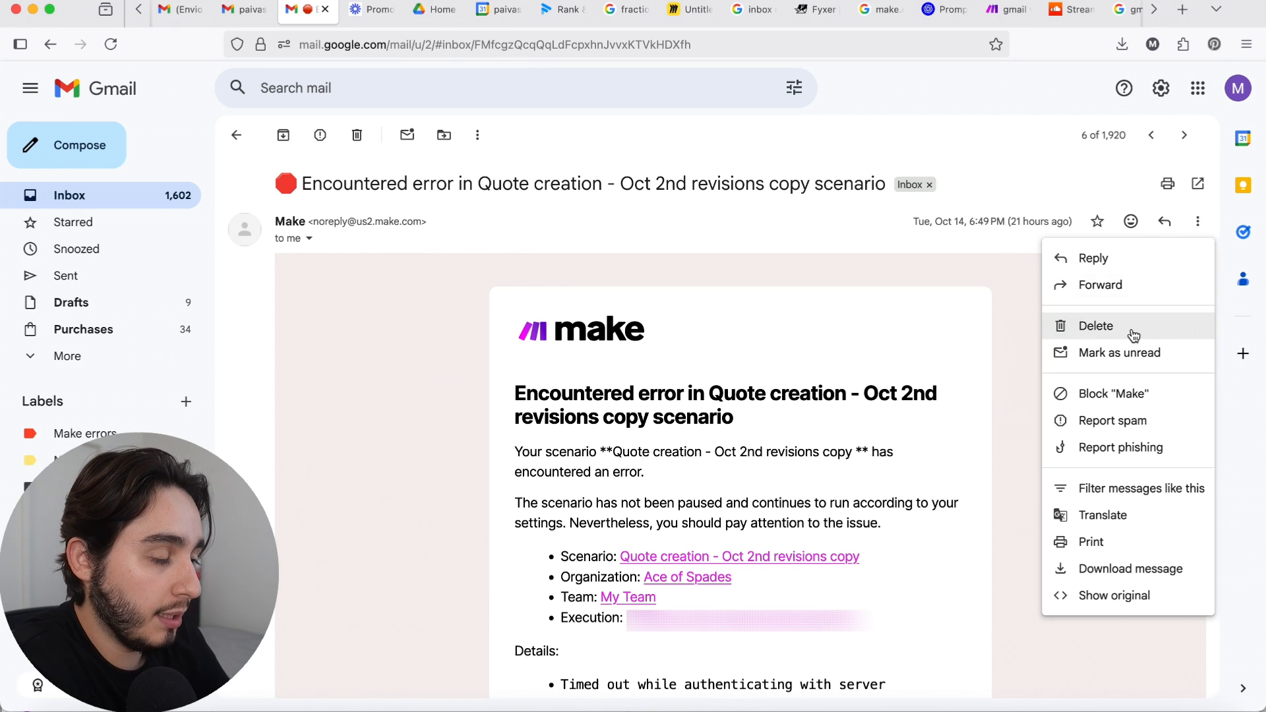
pyautogui.click(1142, 489)
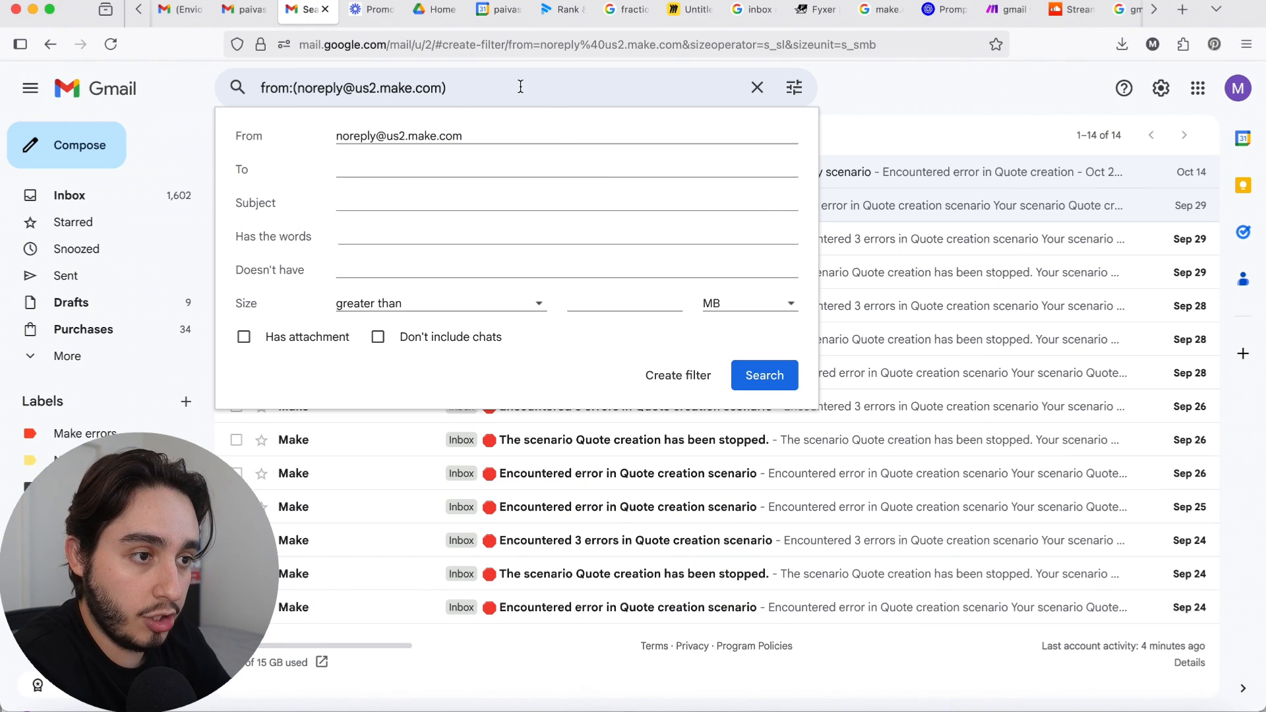
pyautogui.moveTo(488, 135); pyautogui.dragTo(347, 132)
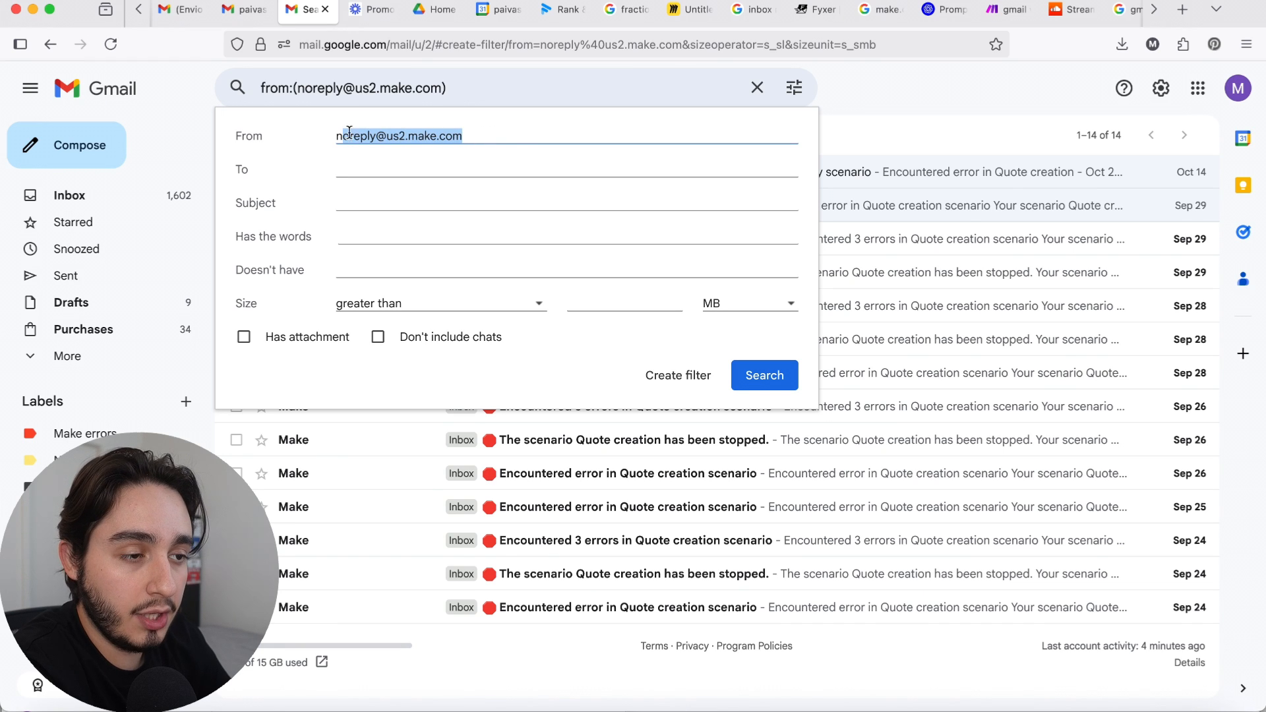
pyautogui.click(527, 134)
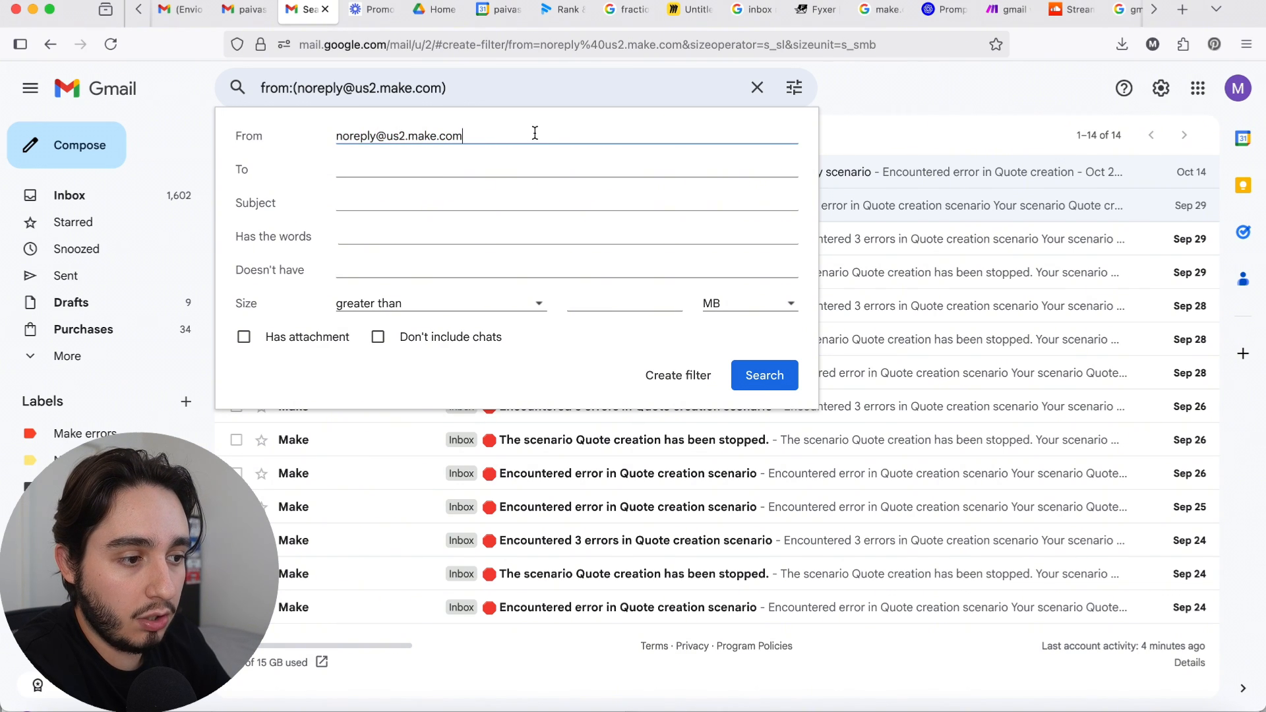
pyautogui.click(394, 205)
pyautogui.write('error')
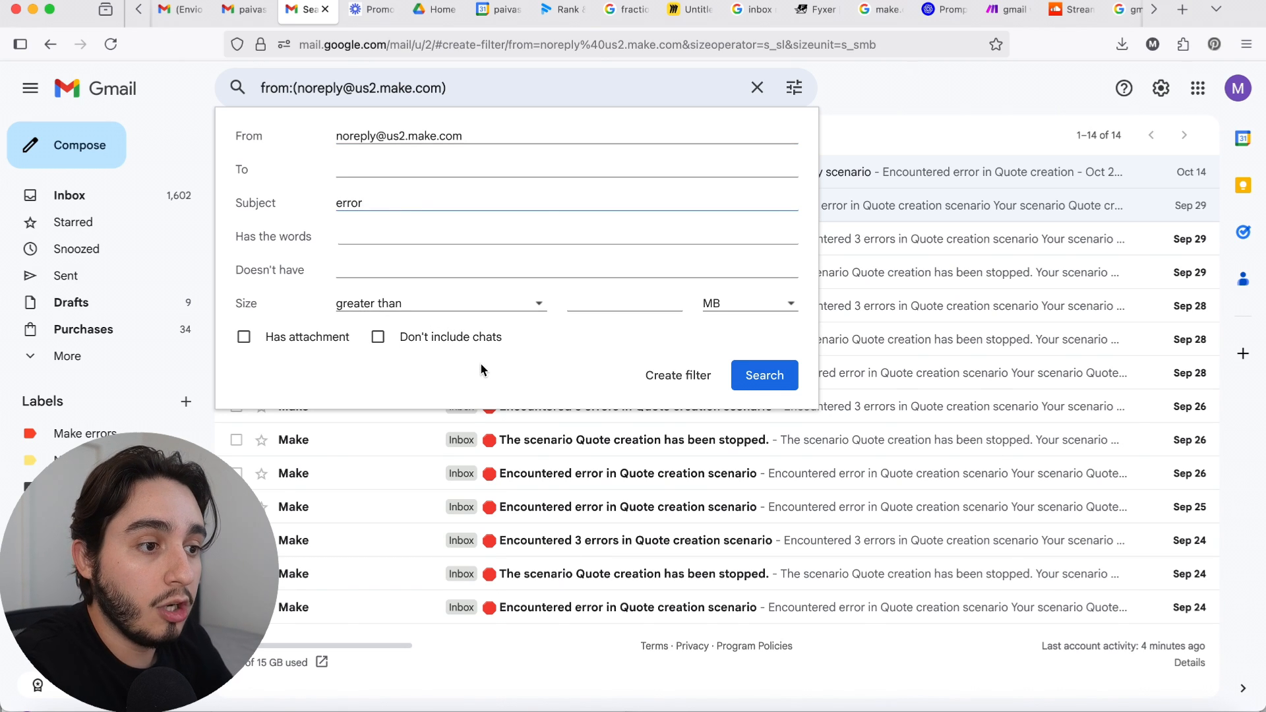
pyautogui.click(766, 374)
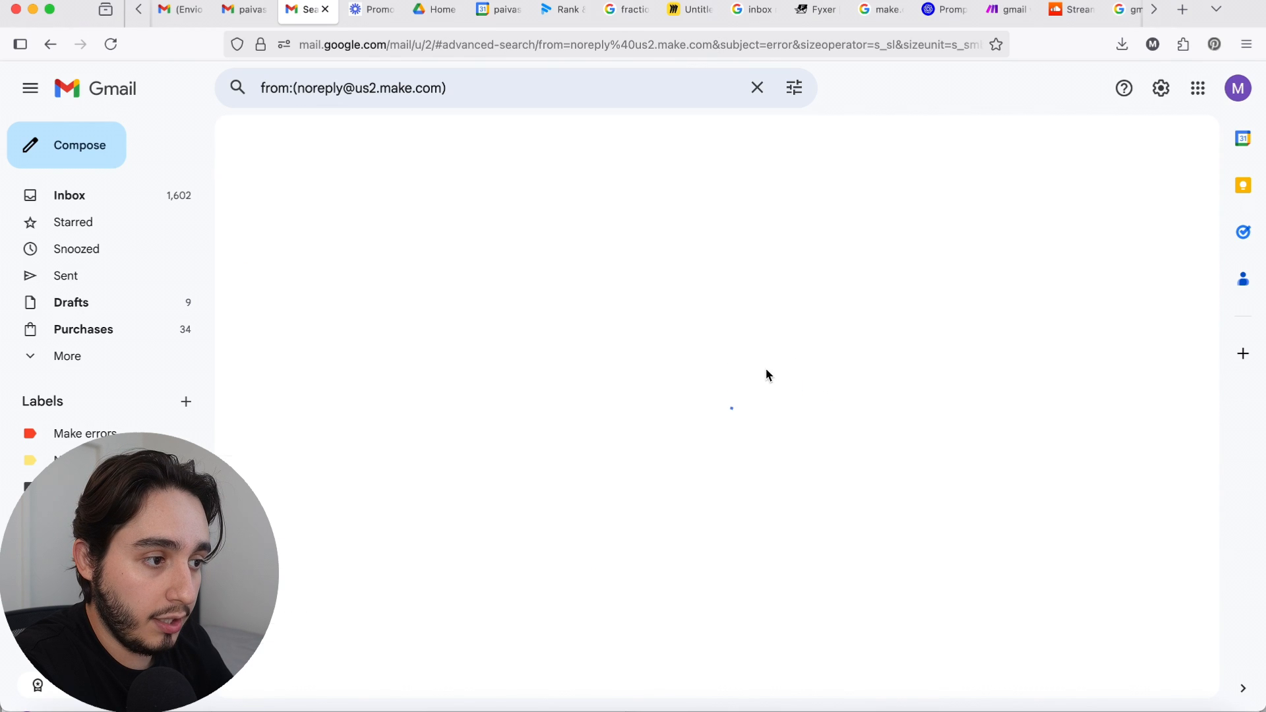
# Step: Continue the Make error search as a new filter and set it to apply the "Make errors" label
pyautogui.click(1115, 192)
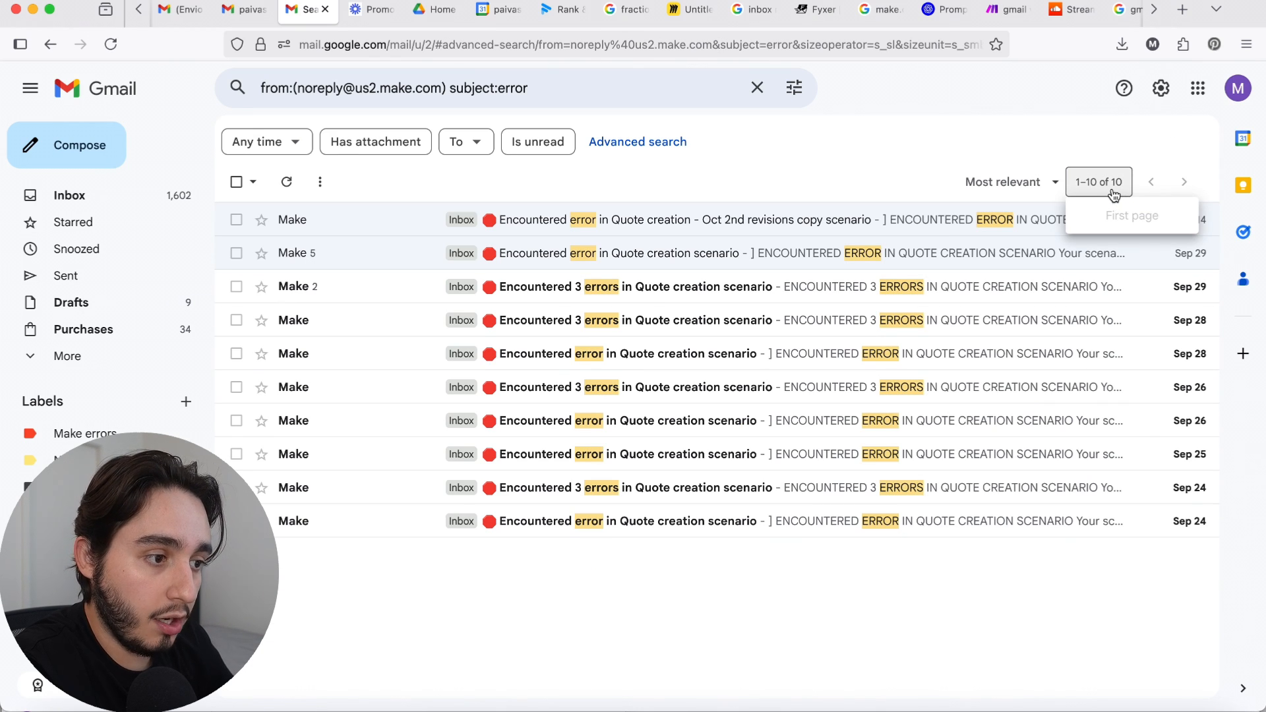
pyautogui.click(725, 166)
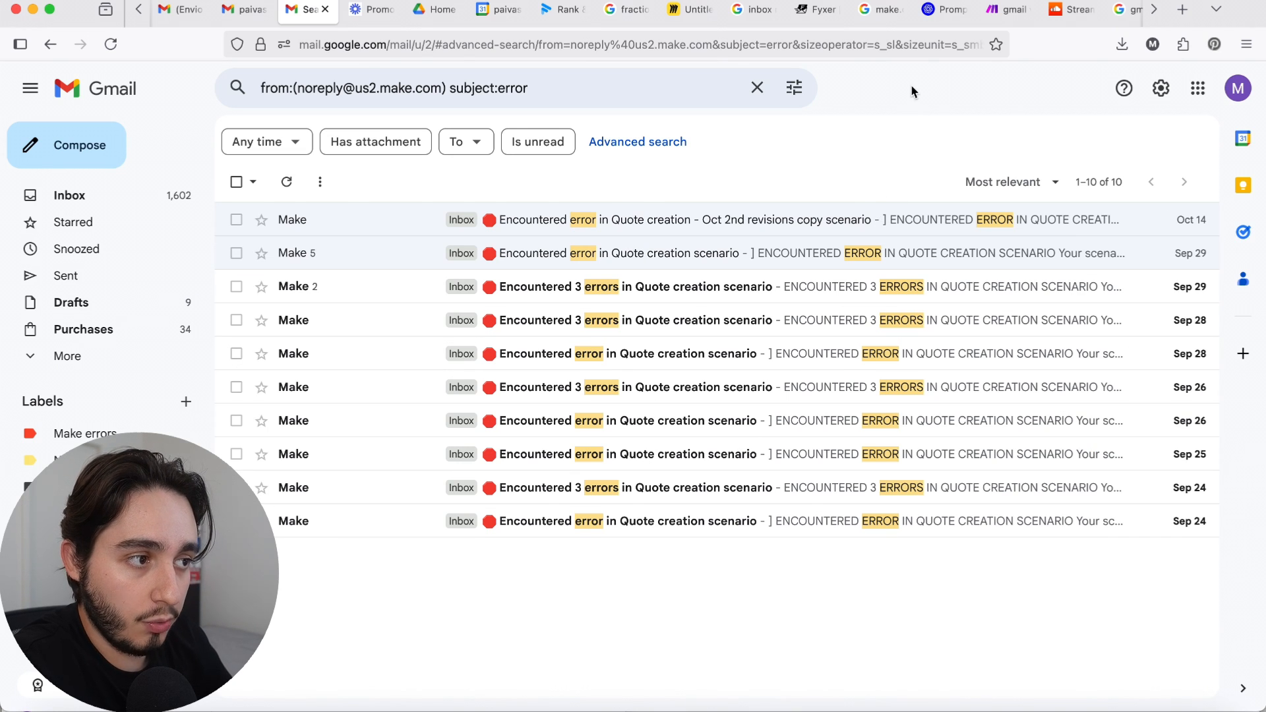
pyautogui.click(797, 92)
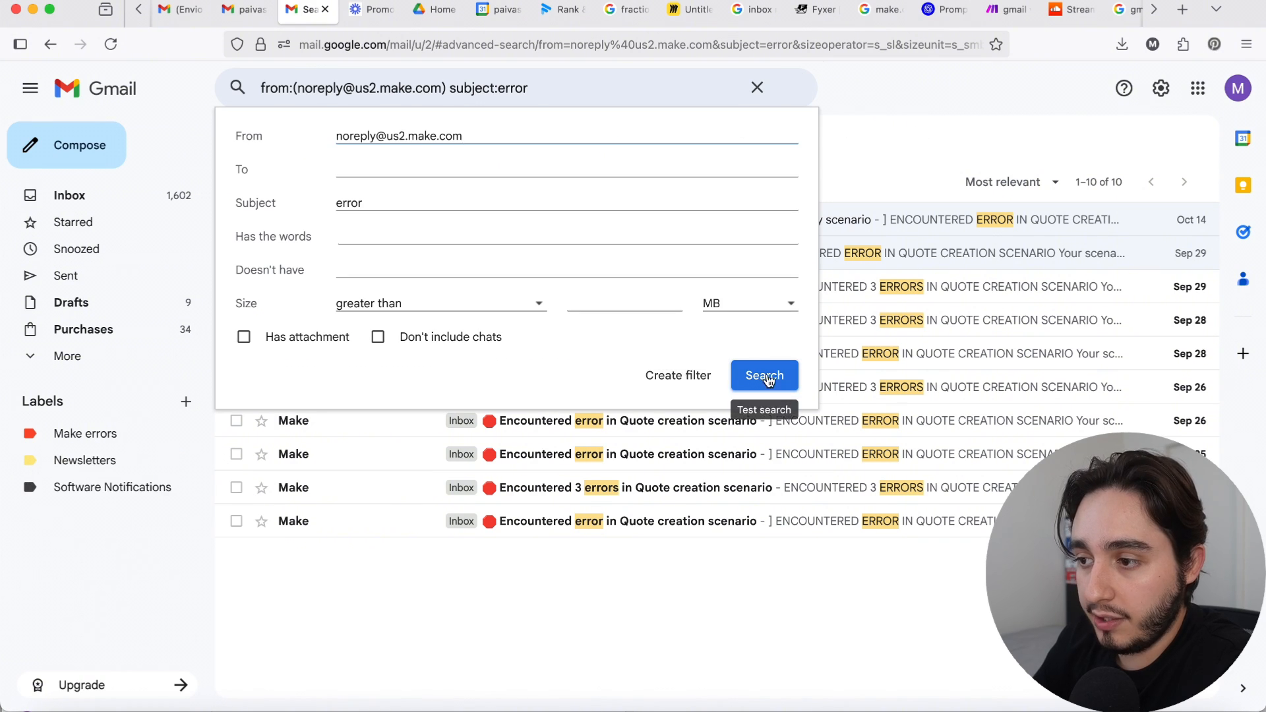
pyautogui.click(672, 381)
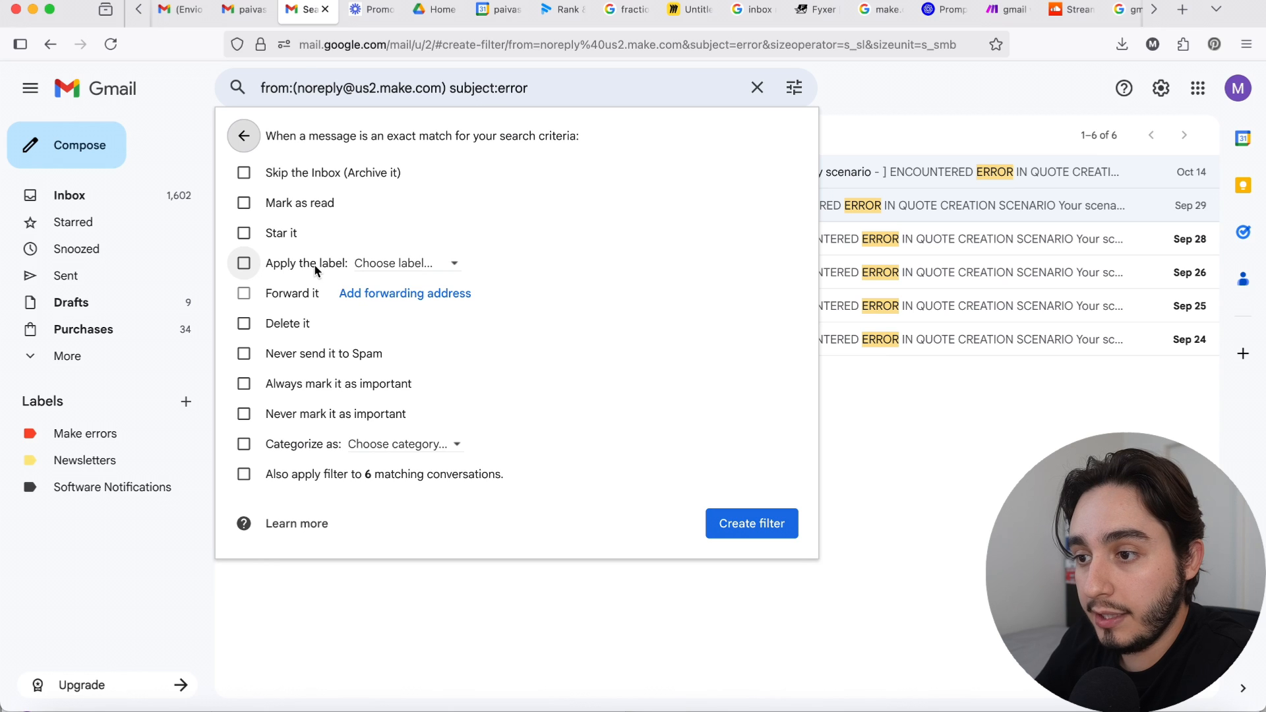
pyautogui.click(389, 264)
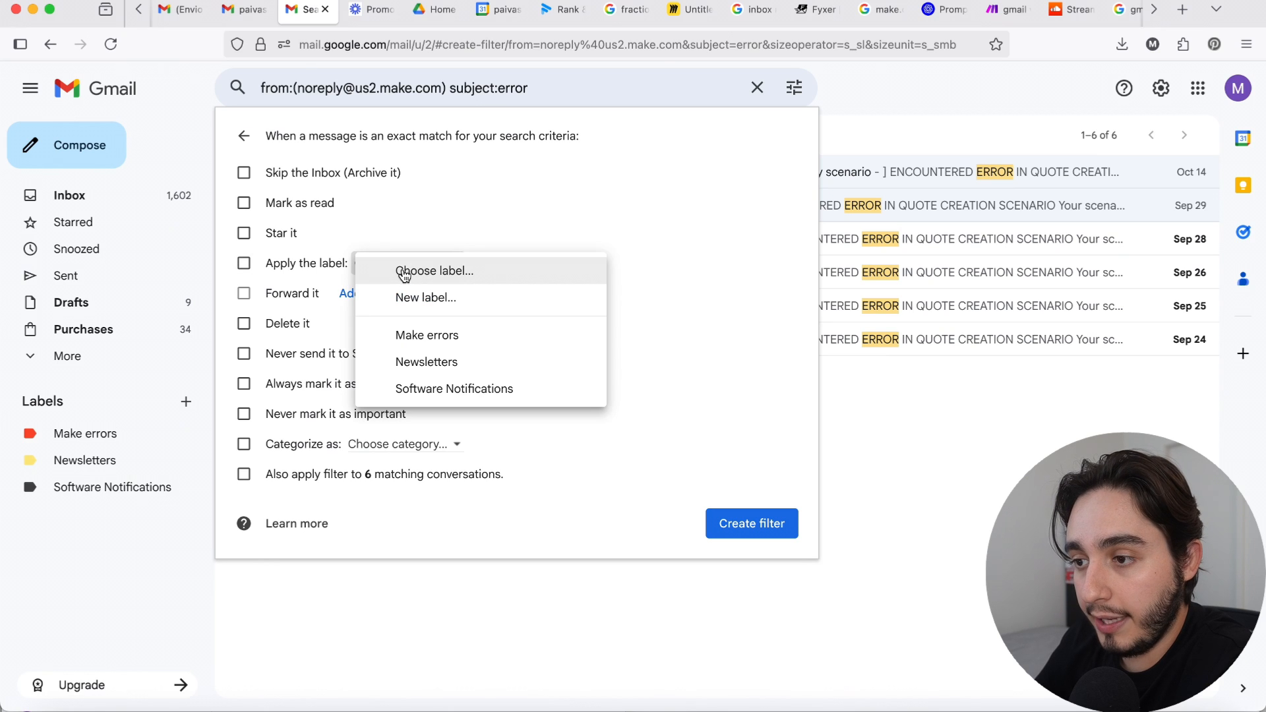
pyautogui.click(438, 336)
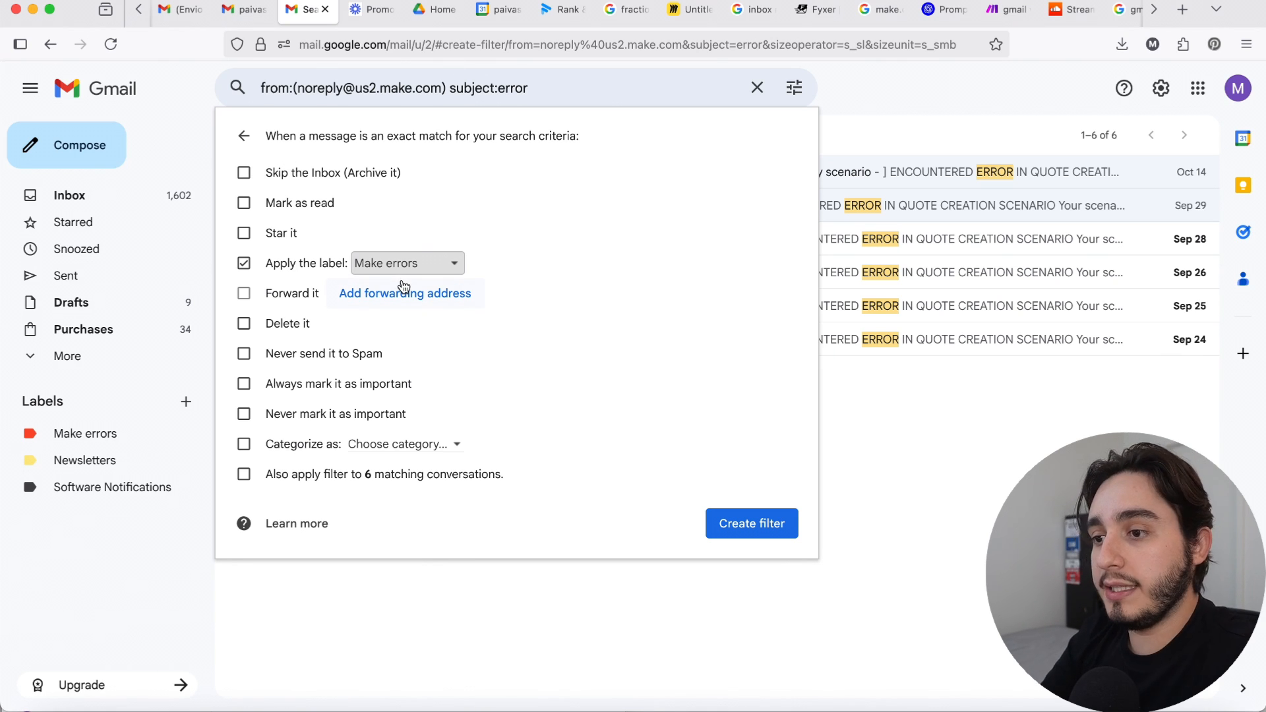
# Step: Create the filter with the existing matching conversations included, and check the result under the Make errors label
pyautogui.click(399, 444)
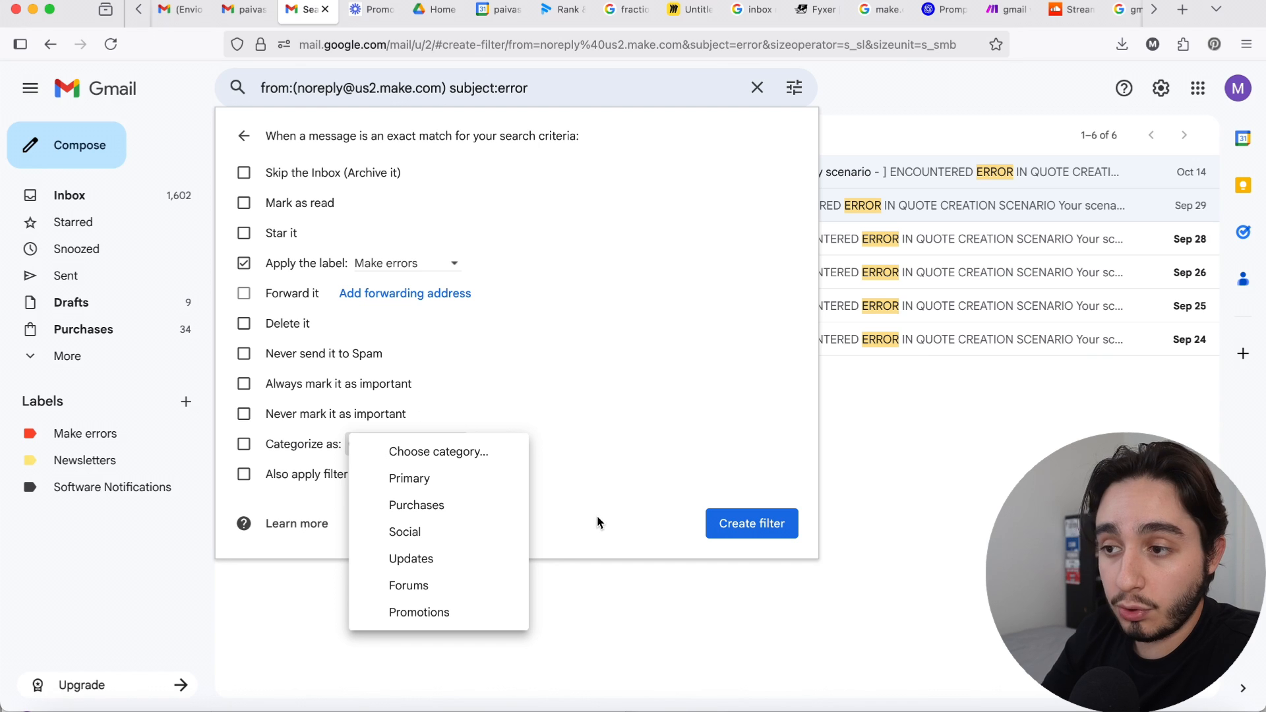
pyautogui.click(570, 524)
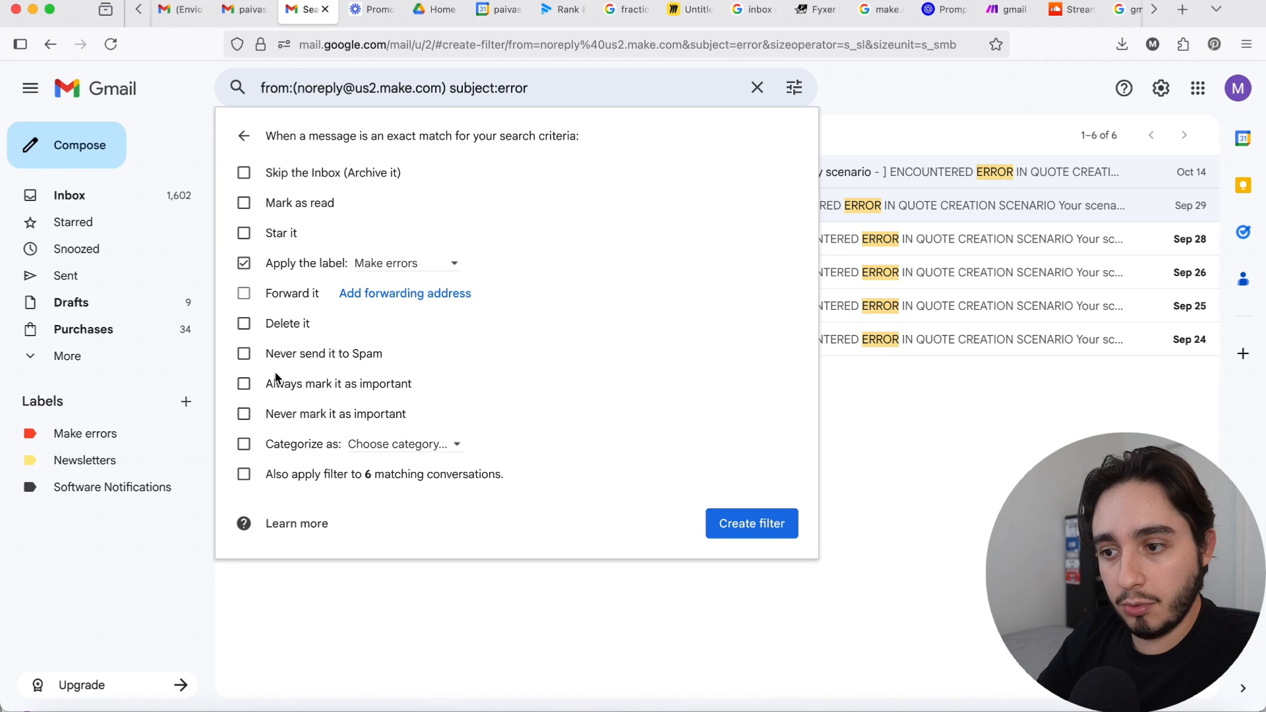
pyautogui.click(249, 478)
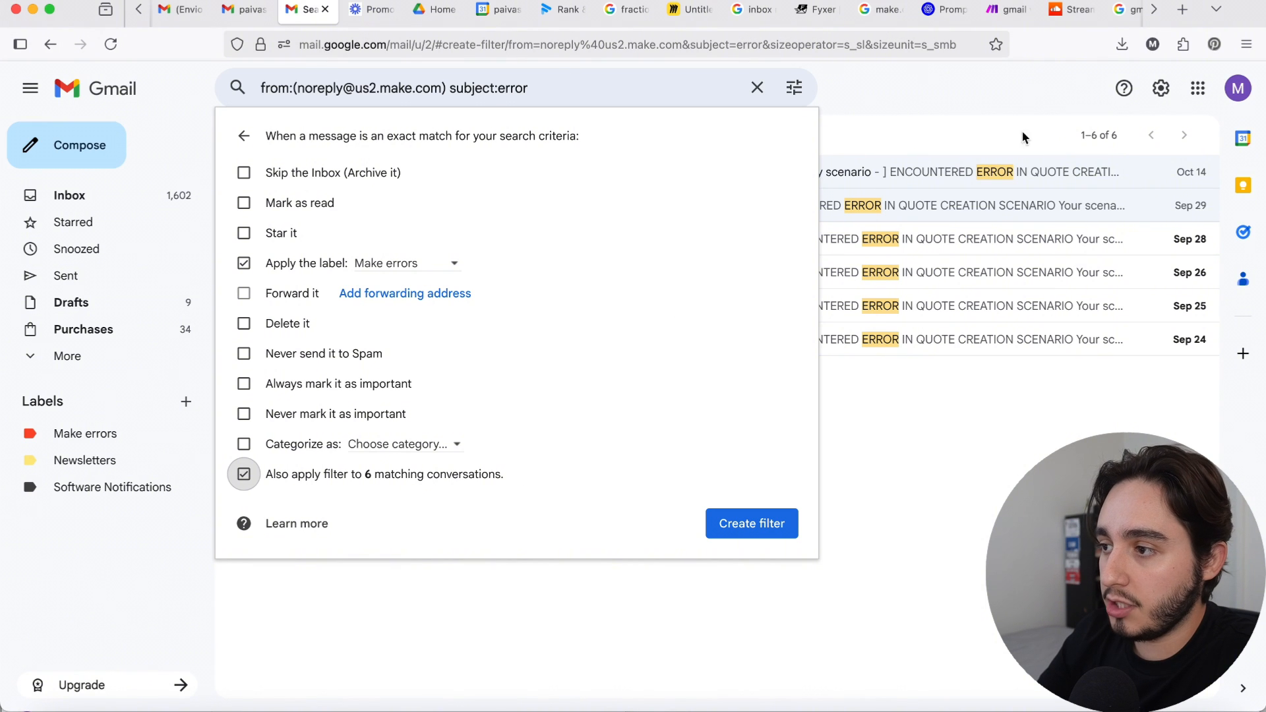
pyautogui.click(1101, 142)
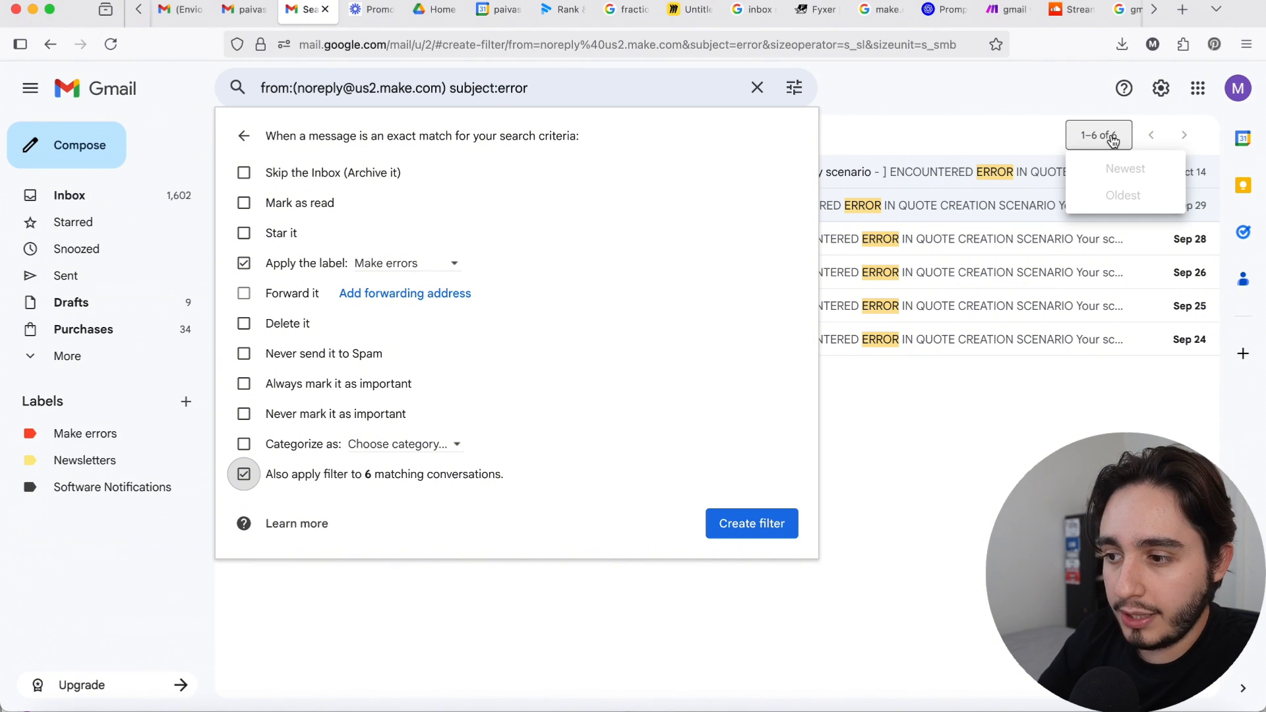
pyautogui.click(772, 528)
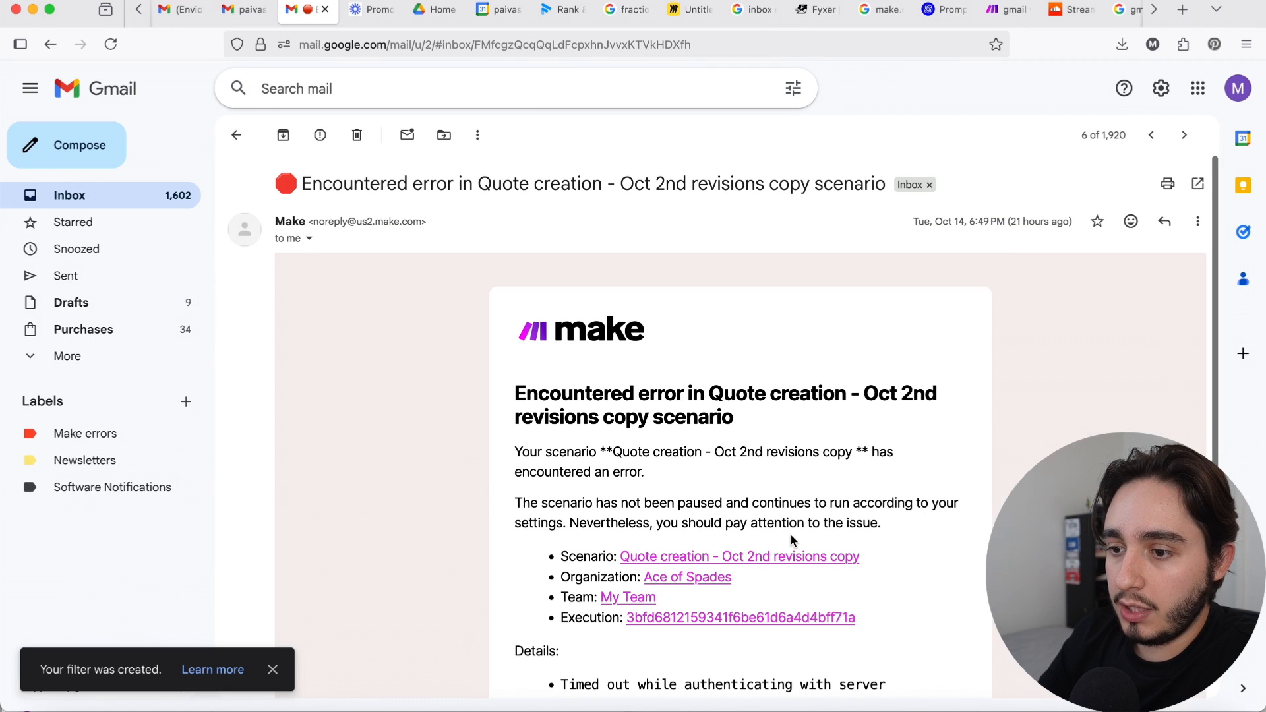
pyautogui.click(130, 440)
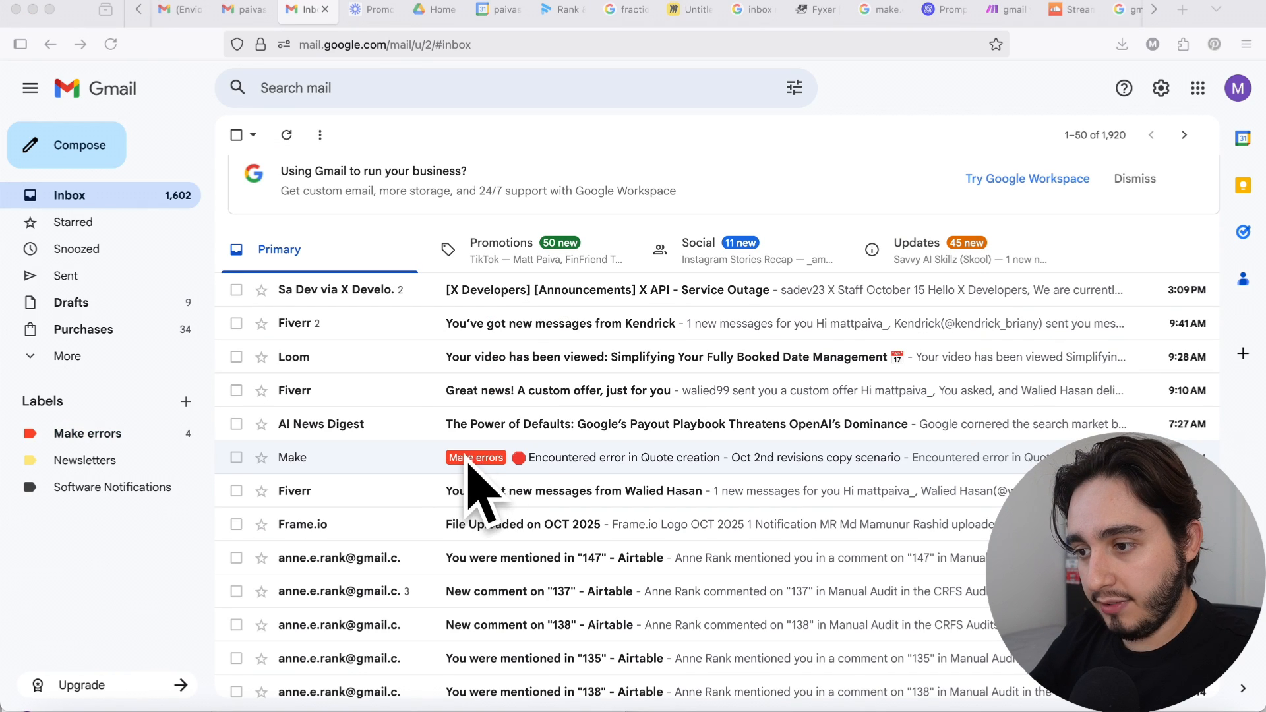
pyautogui.click(106, 435)
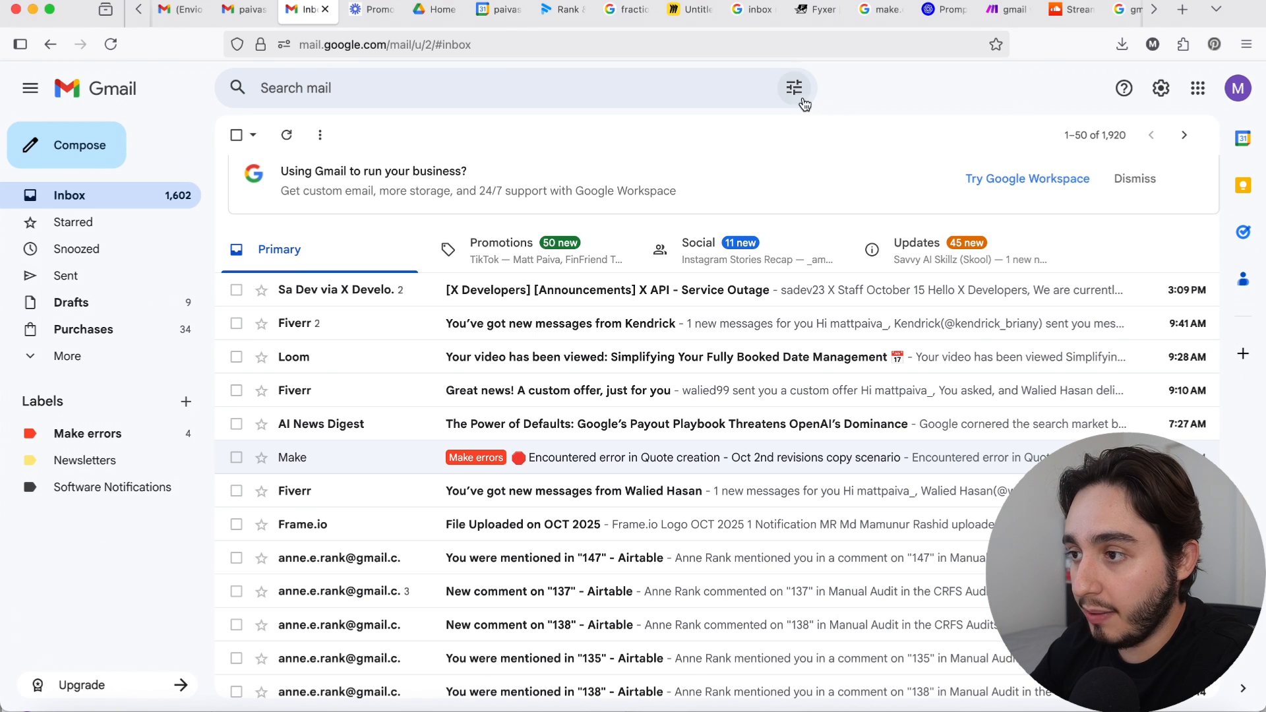
# Step: Open the advanced mail search options and begin the sender criterion with "@"
pyautogui.click(670, 88)
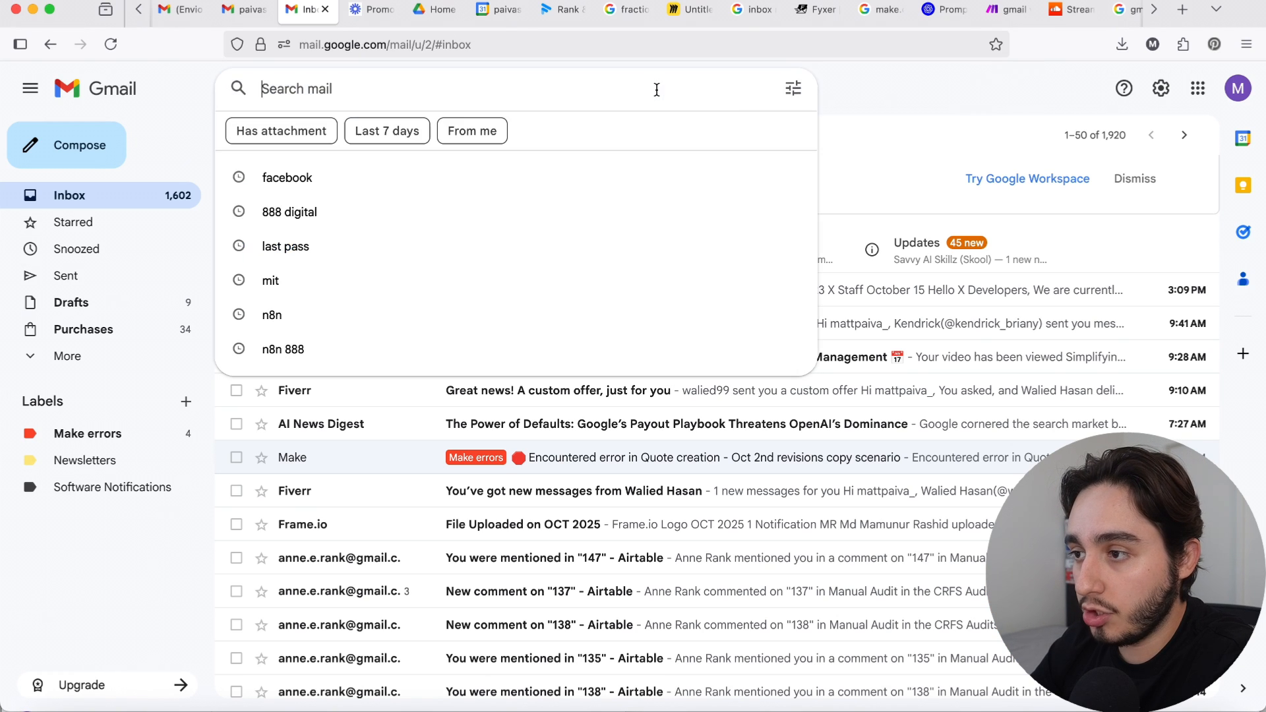
pyautogui.click(794, 88)
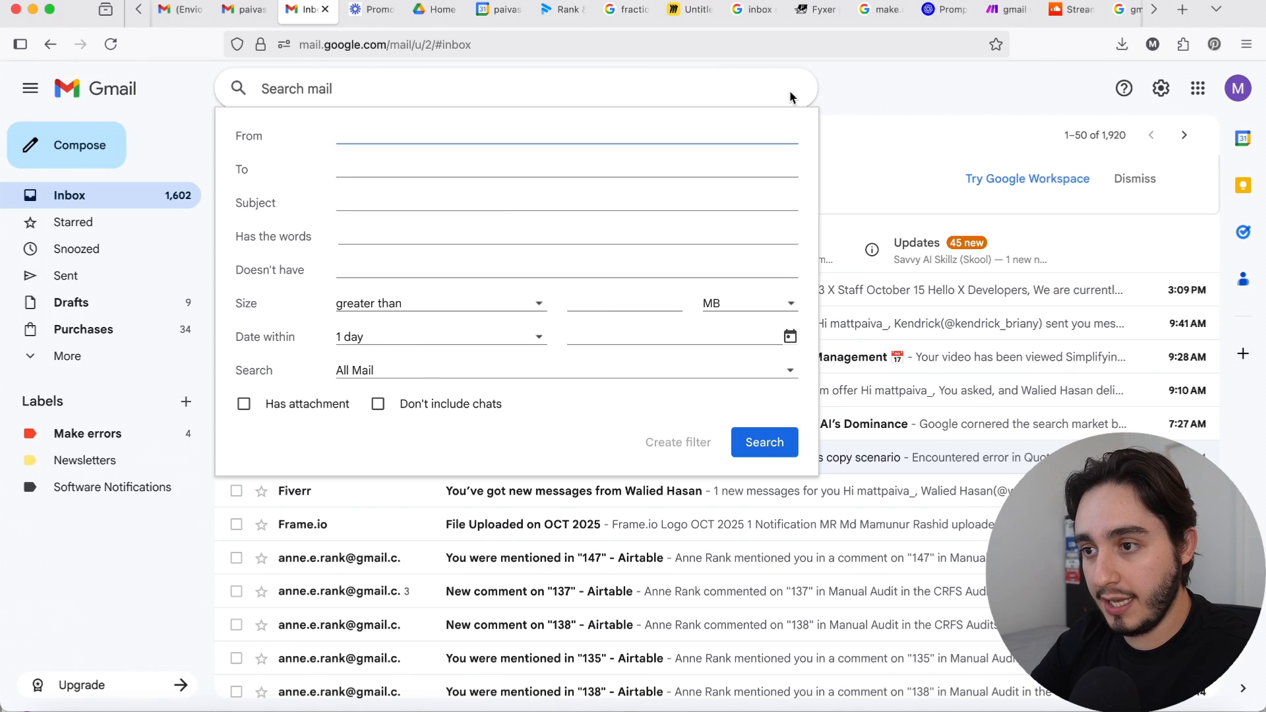
pyautogui.write('@comapny.com')
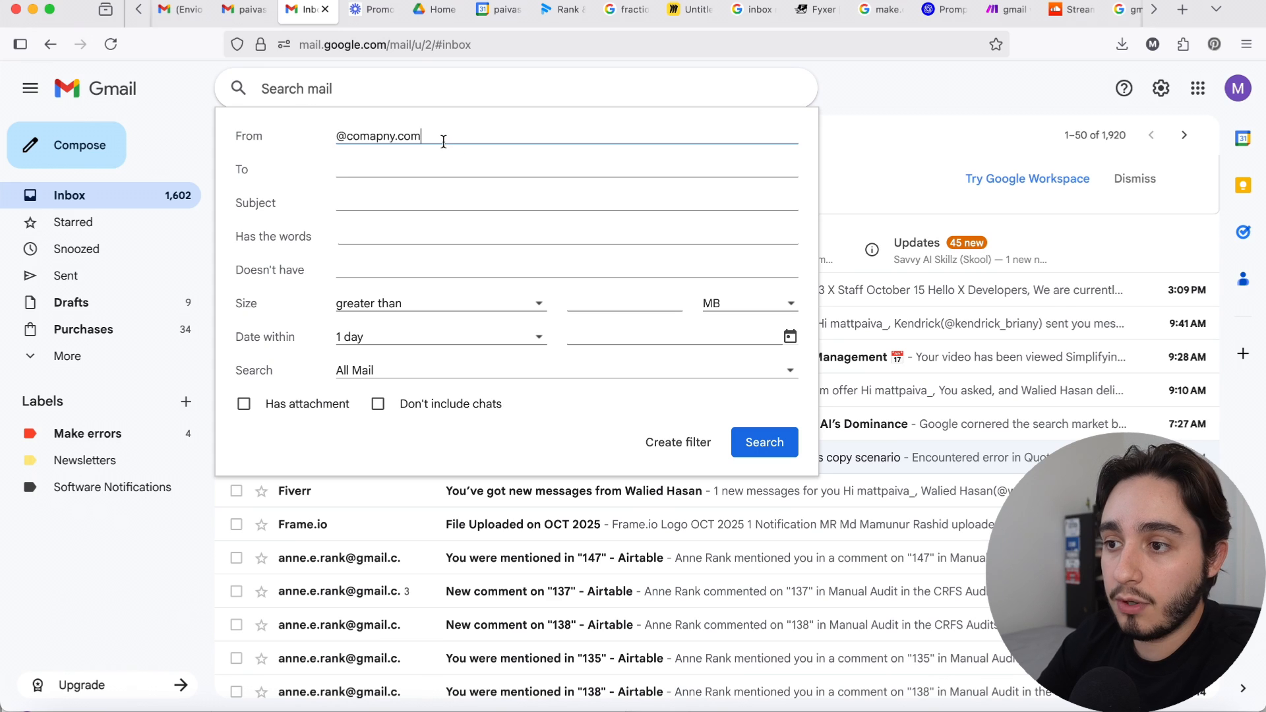
pyautogui.moveTo(438, 136); pyautogui.dragTo(345, 136)
pyautogui.press('BackSpace')
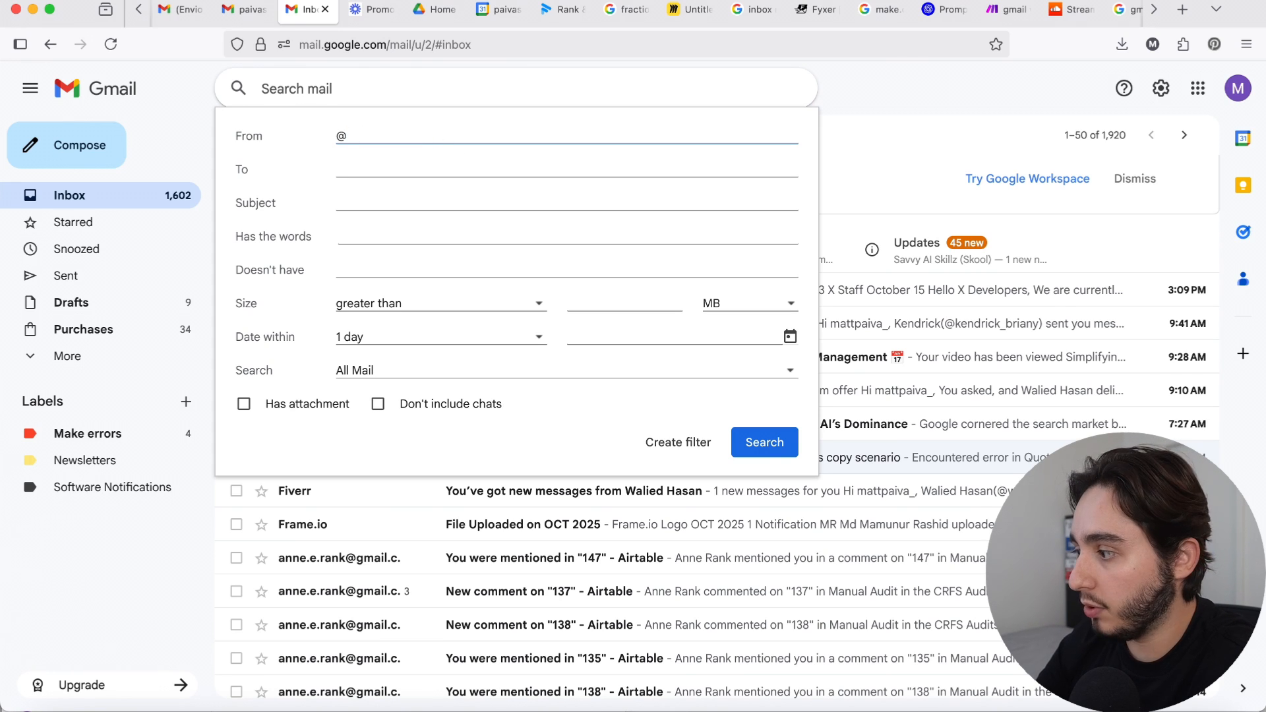
pyautogui.press('super+Tab')
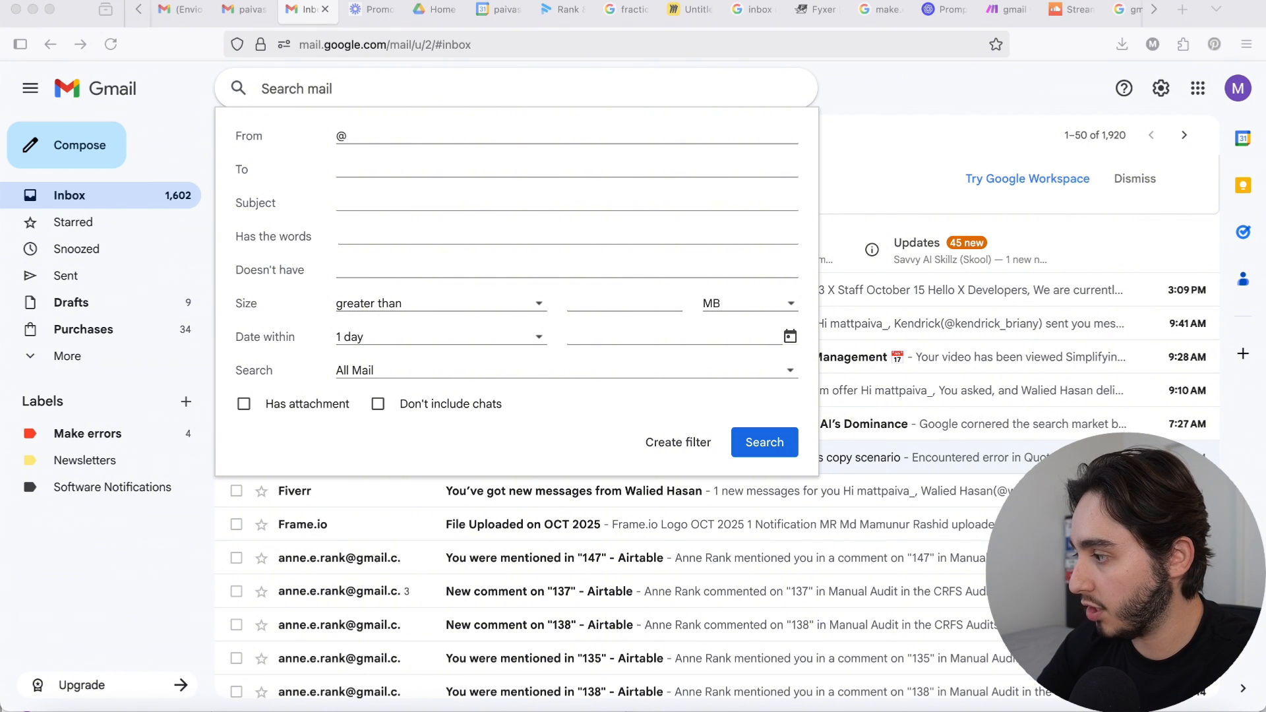
pyautogui.click(397, 134)
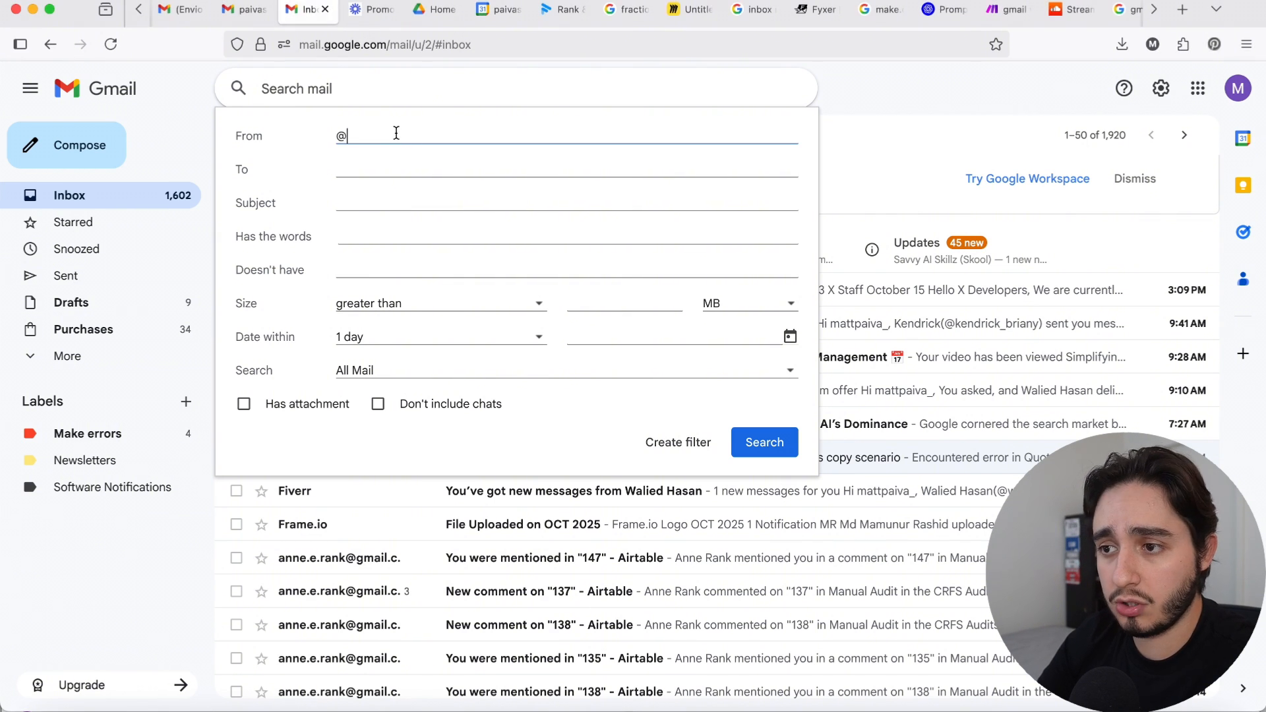
pyautogui.write('notification.circle.so')
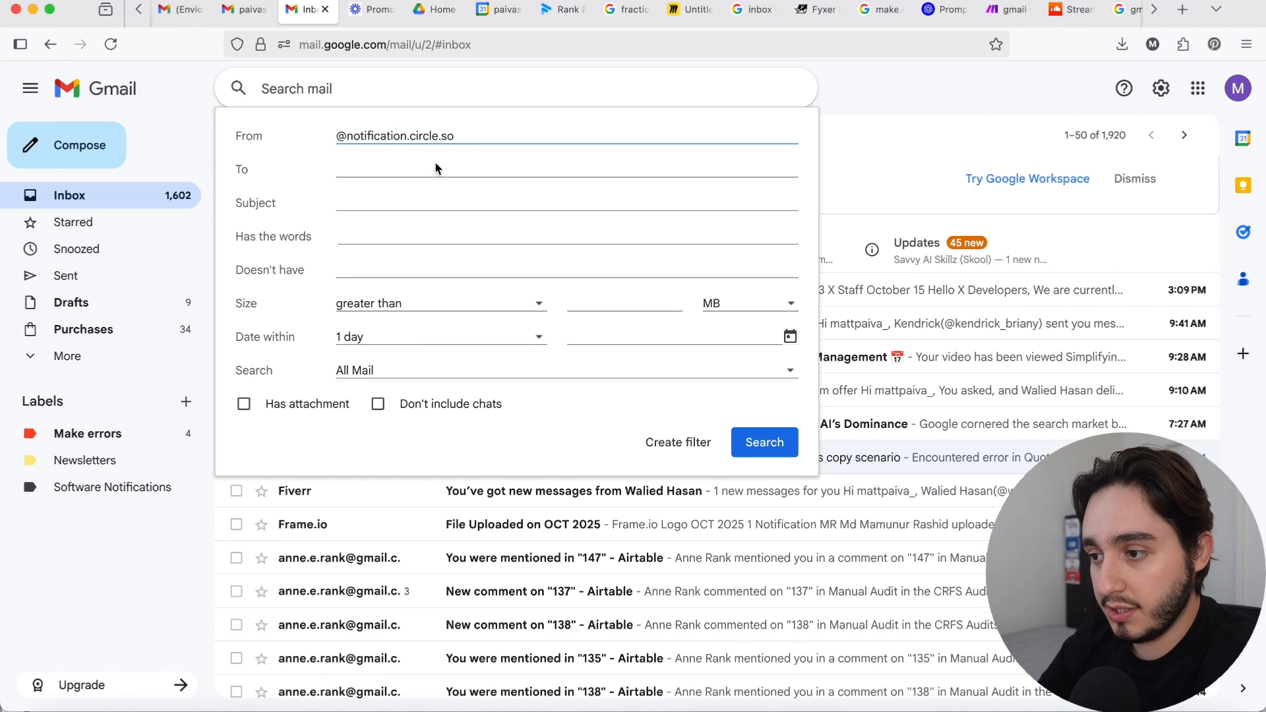
pyautogui.click(766, 449)
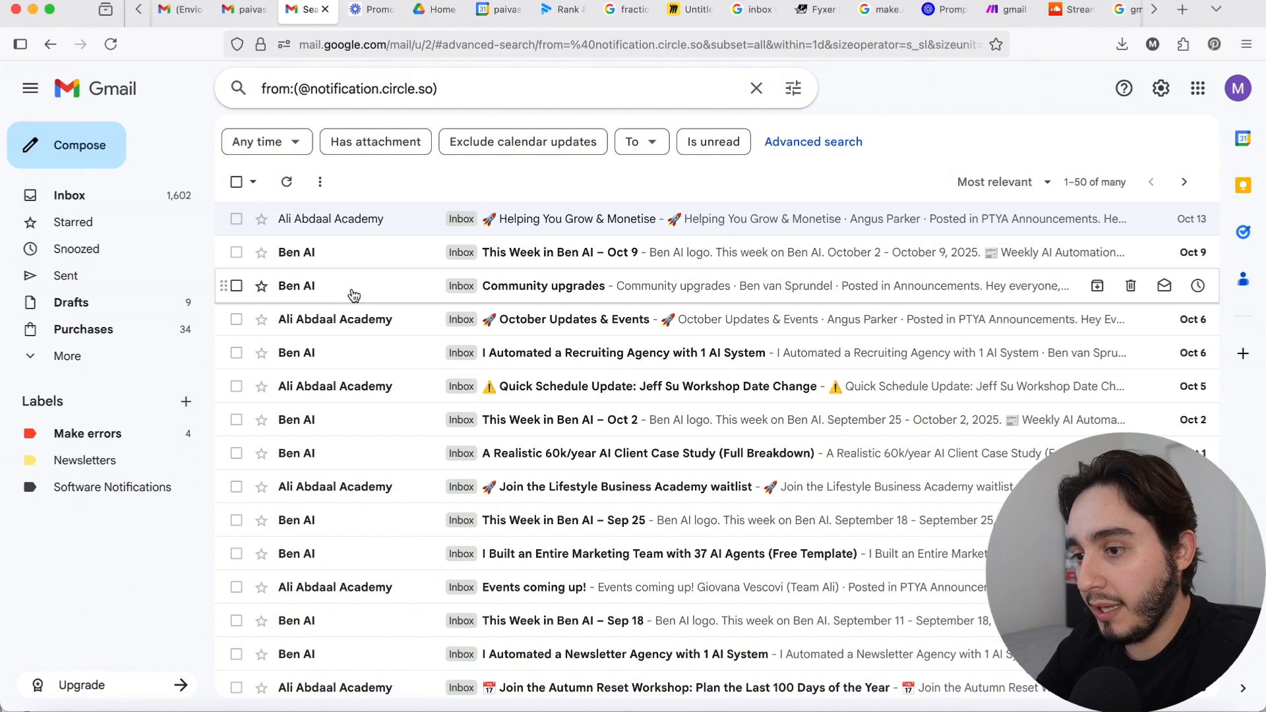
pyautogui.scroll(-10, 353, 294)
pyautogui.scroll(-9, 353, 294)
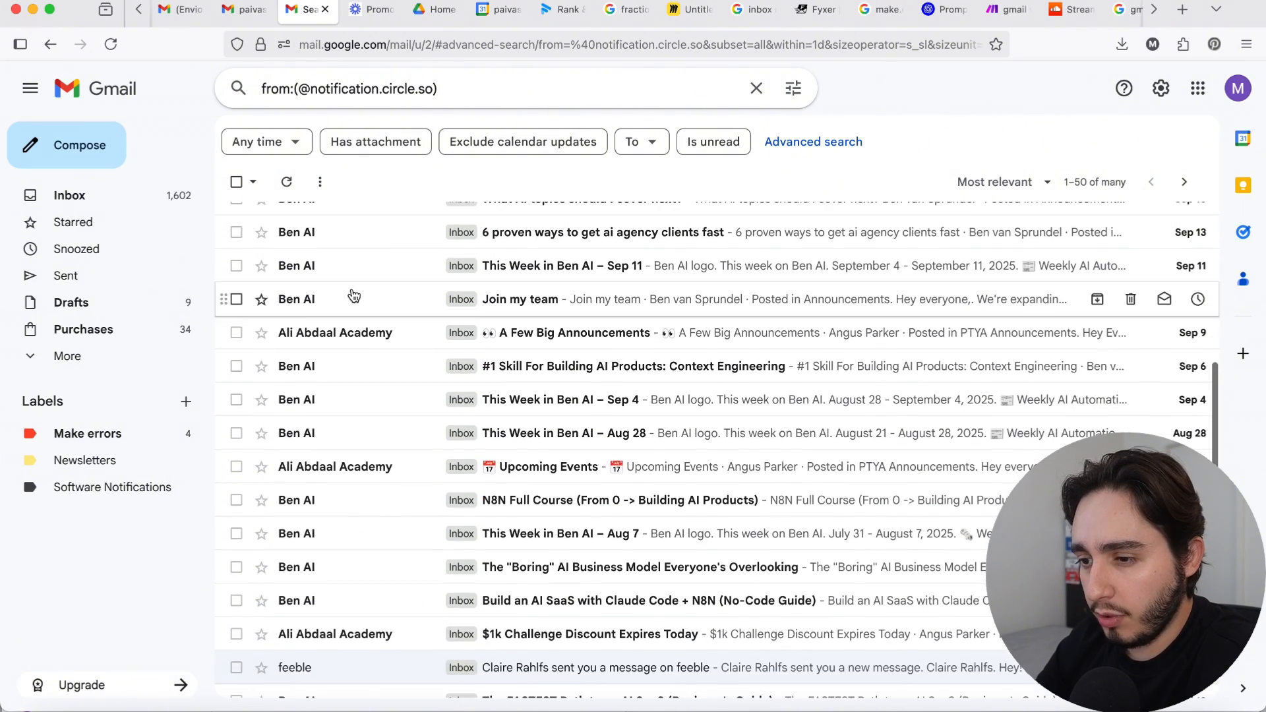
pyautogui.scroll(19, 352, 294)
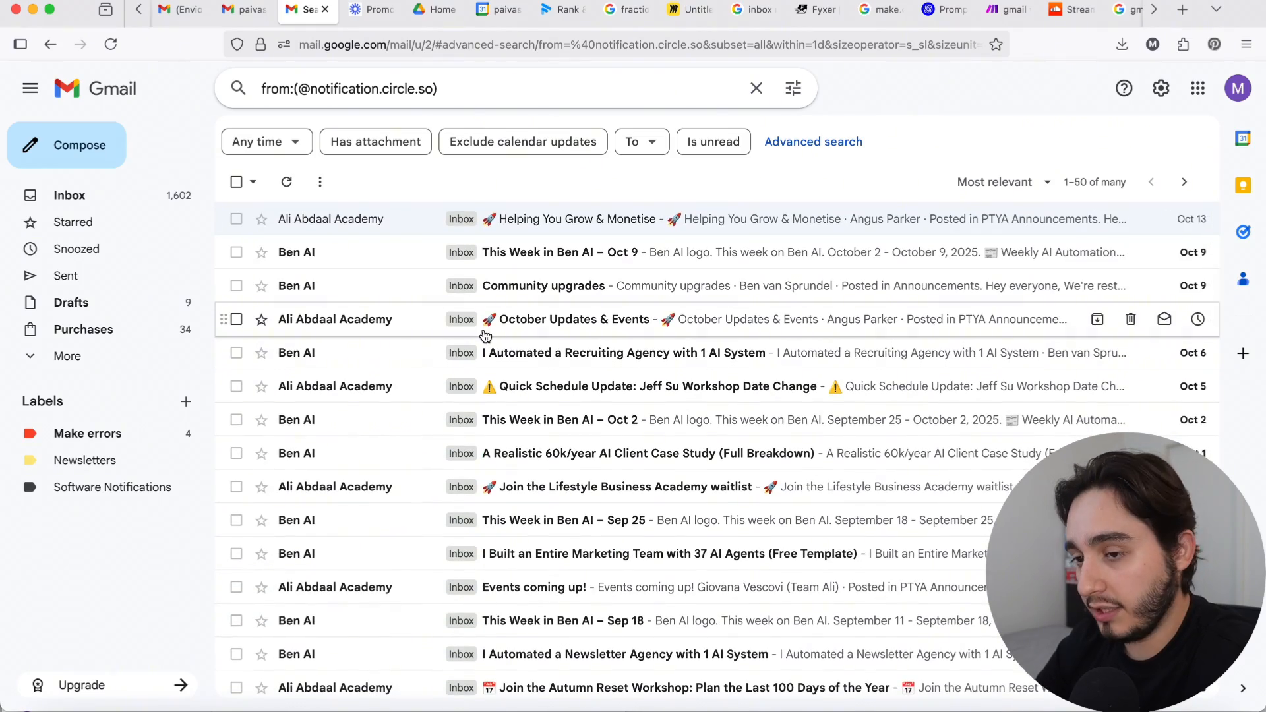
# Step: Create a new top-level label named "Circle Commmunitites"
pyautogui.click(186, 402)
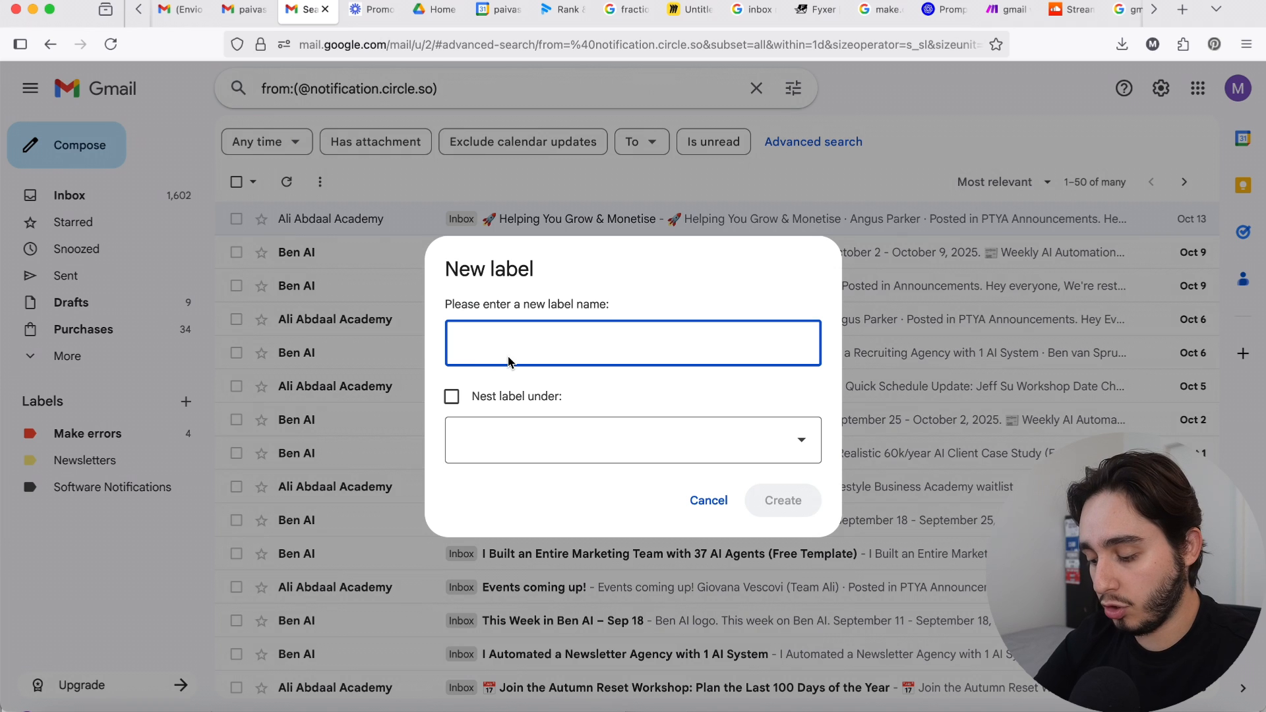
pyautogui.write('Co')
pyautogui.write('rcle')
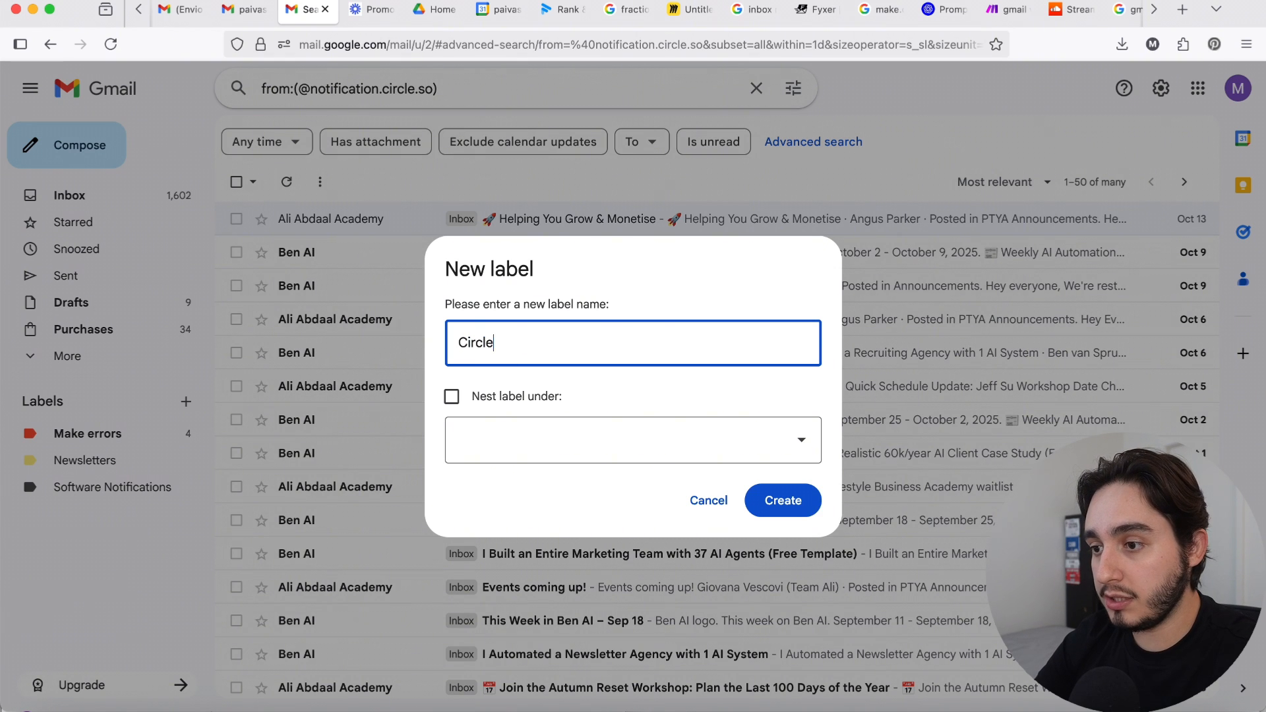
pyautogui.write(' Commmunitites')
pyautogui.click(808, 502)
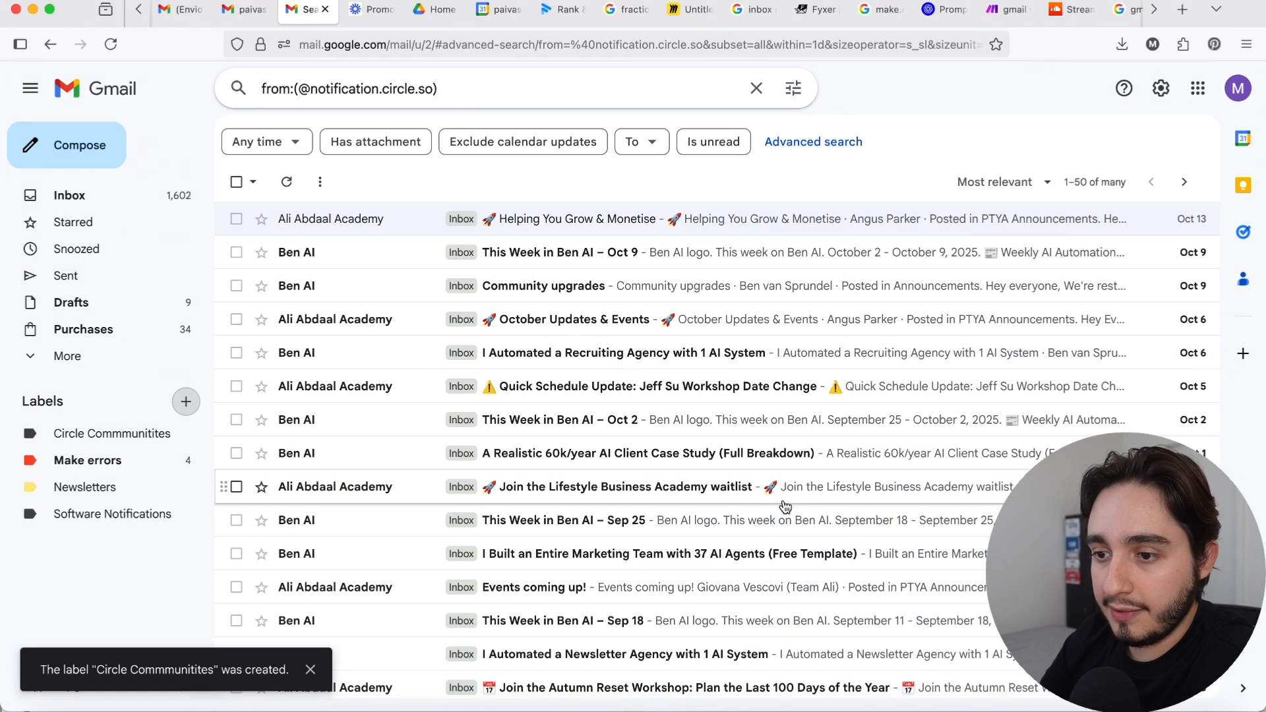
# Step: Set the color of the Circle Commmunitites label to blue and open the label
pyautogui.click(187, 433)
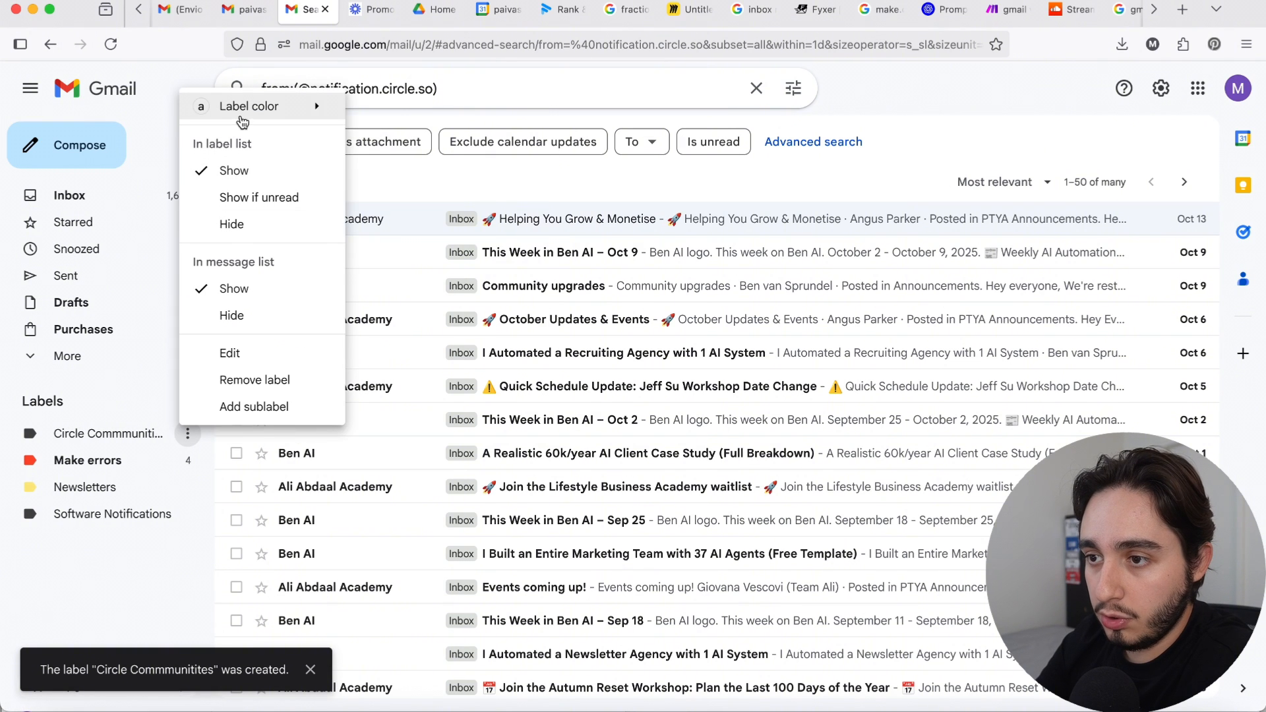
pyautogui.moveTo(243, 122)
pyautogui.click(414, 162)
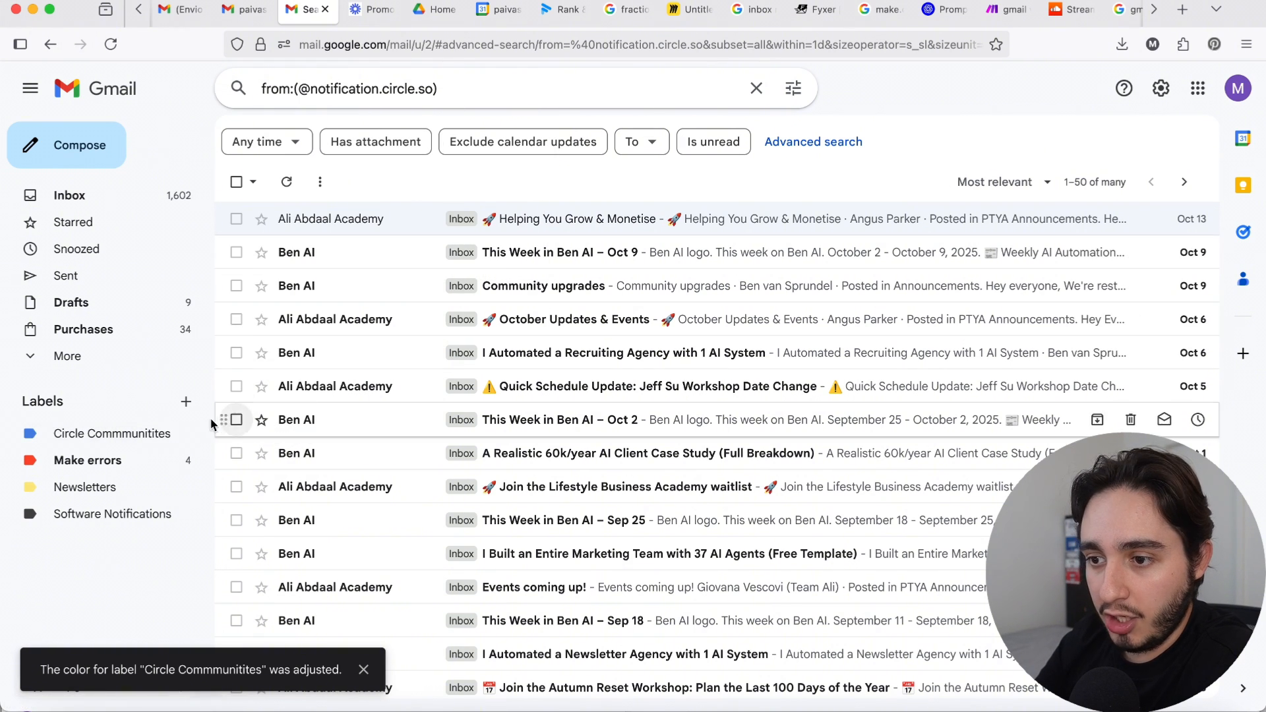
pyautogui.click(187, 433)
pyautogui.click(140, 435)
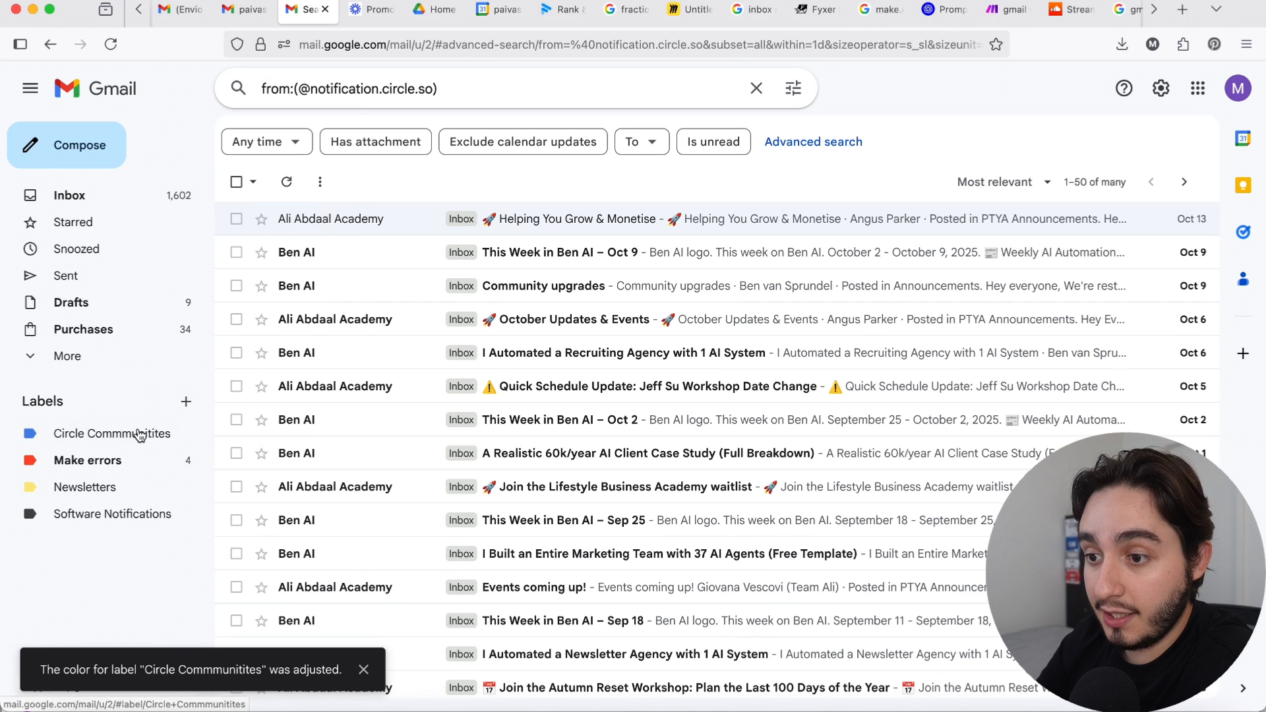
# Step: Create a label named "Ali Abdaal" nested under the Circle Commmunitites label
pyautogui.click(186, 402)
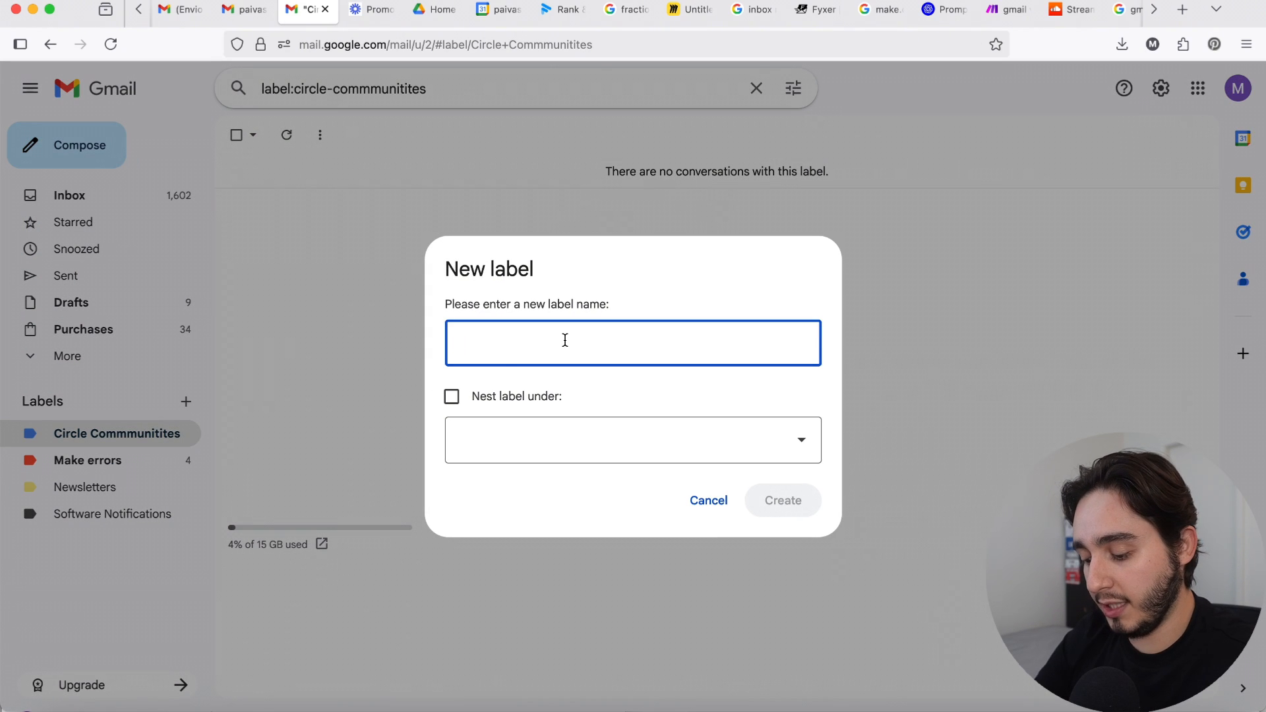
pyautogui.write('Ali Abdaal')
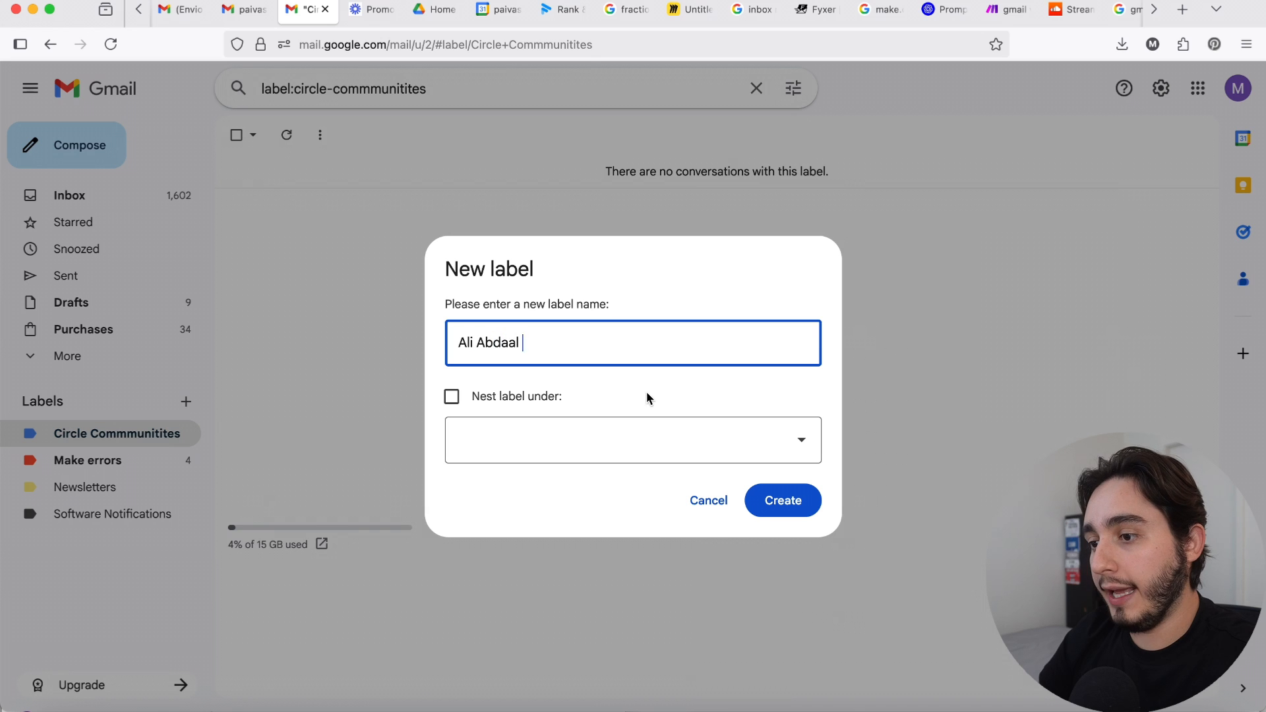
pyautogui.click(608, 456)
pyautogui.click(572, 291)
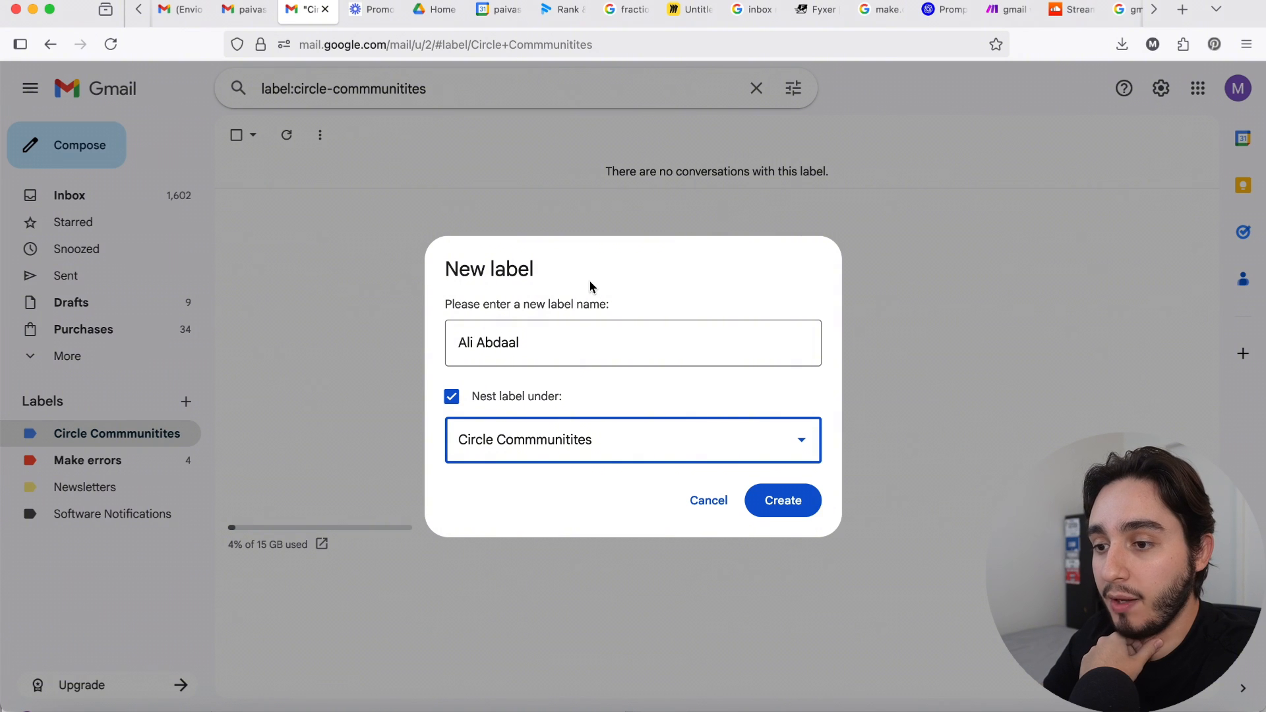
pyautogui.click(781, 510)
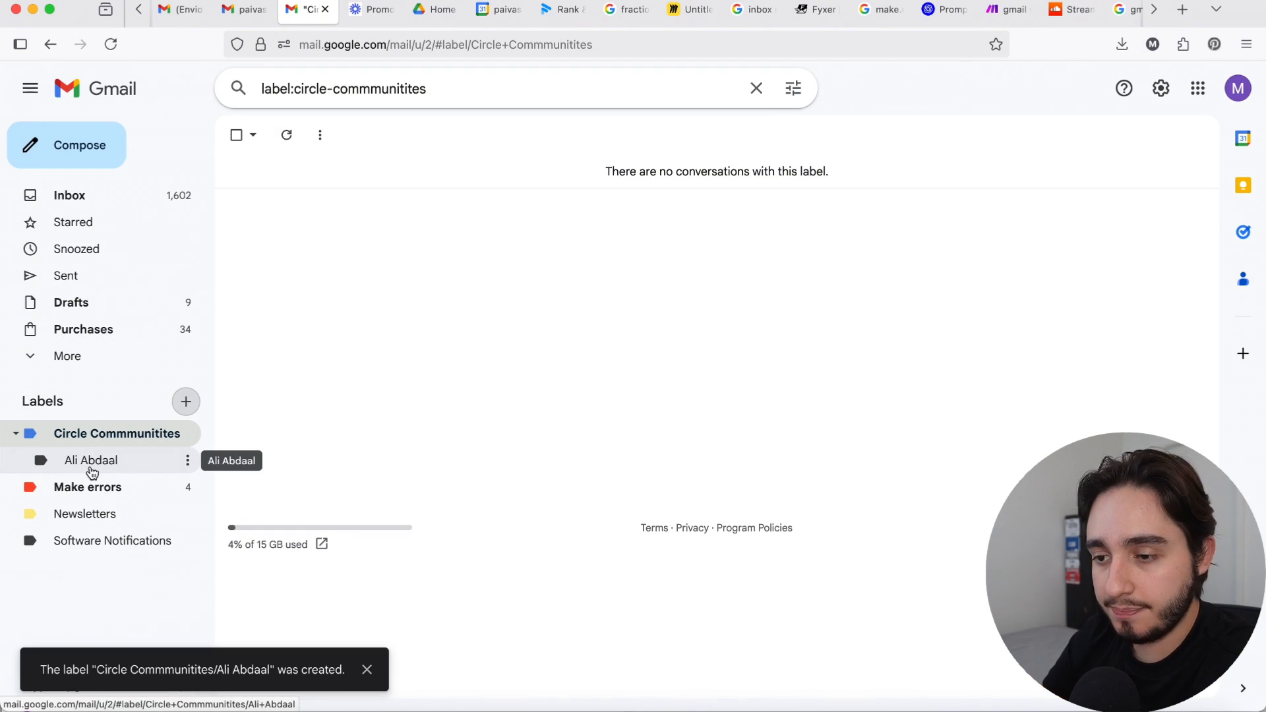
pyautogui.click(787, 97)
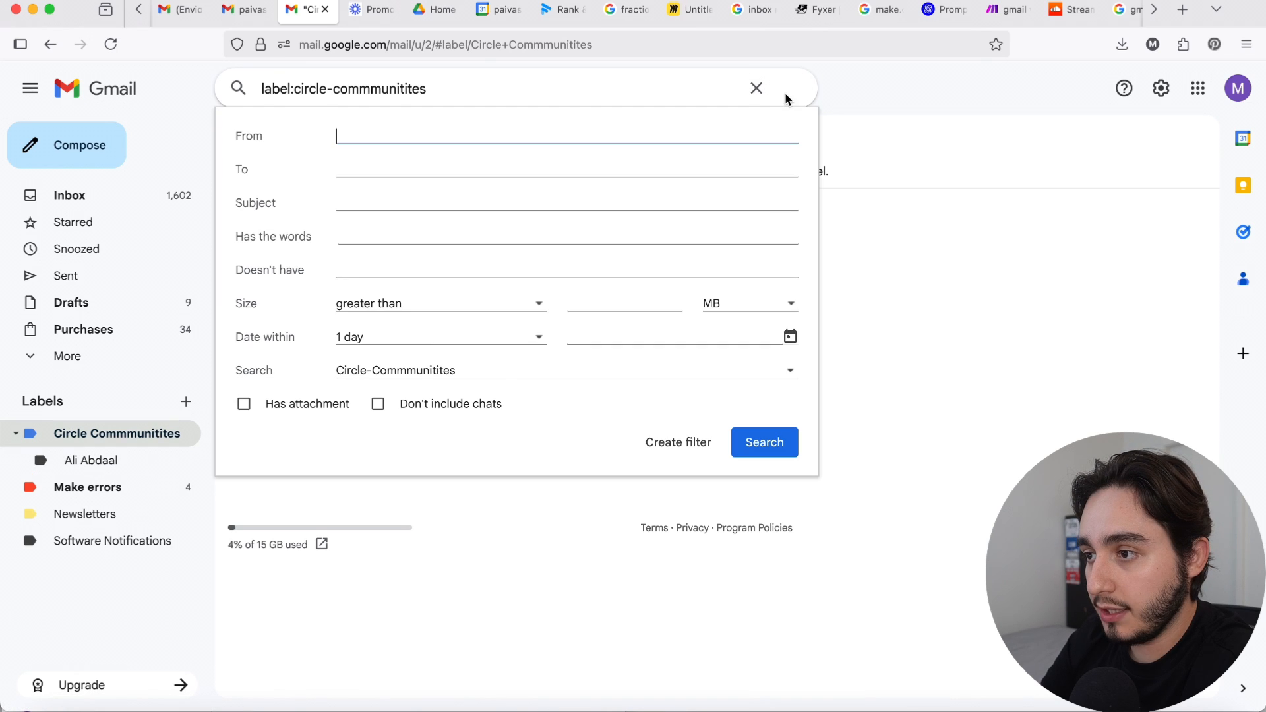
pyautogui.write('notification.circle.so')
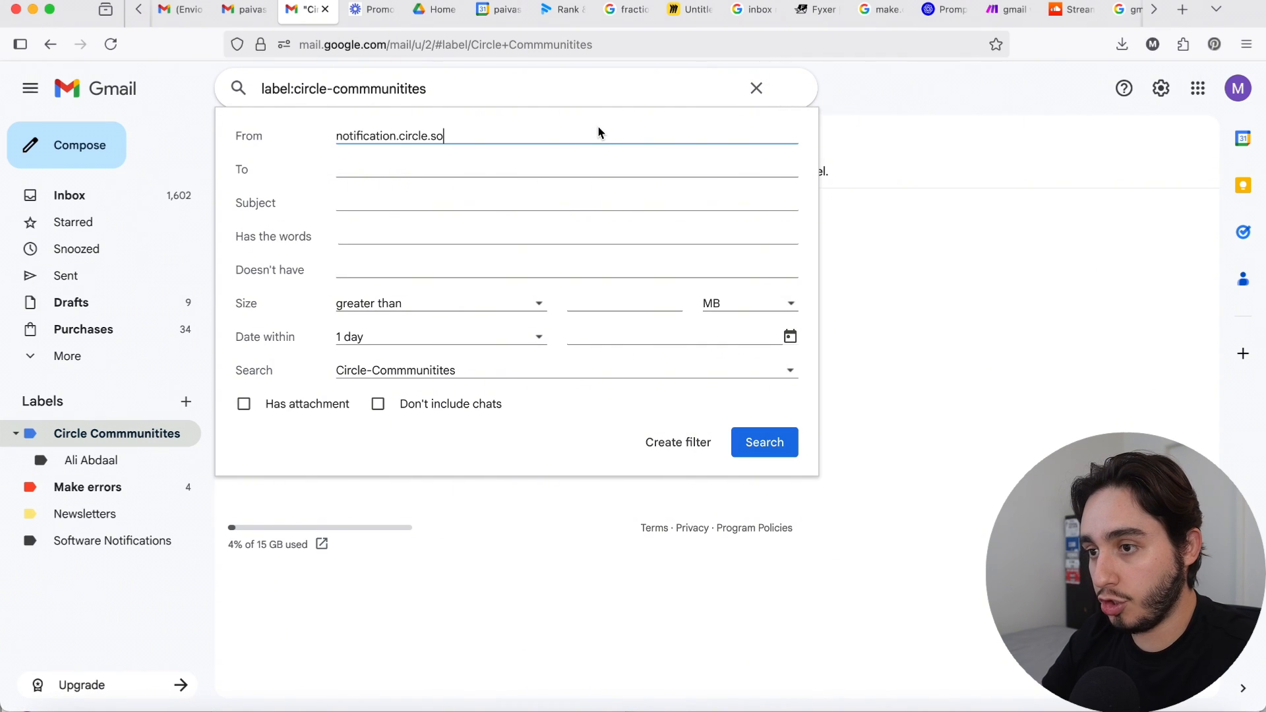
pyautogui.click(337, 132)
pyautogui.write('@')
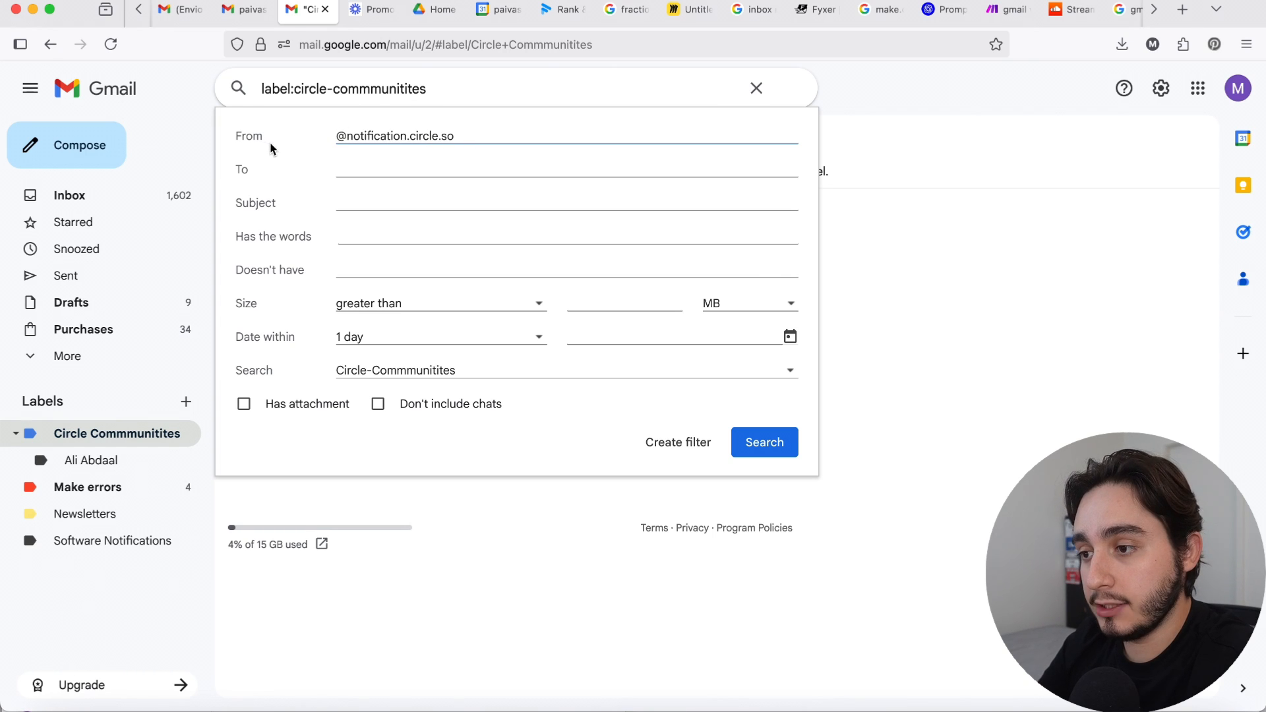
pyautogui.click(785, 453)
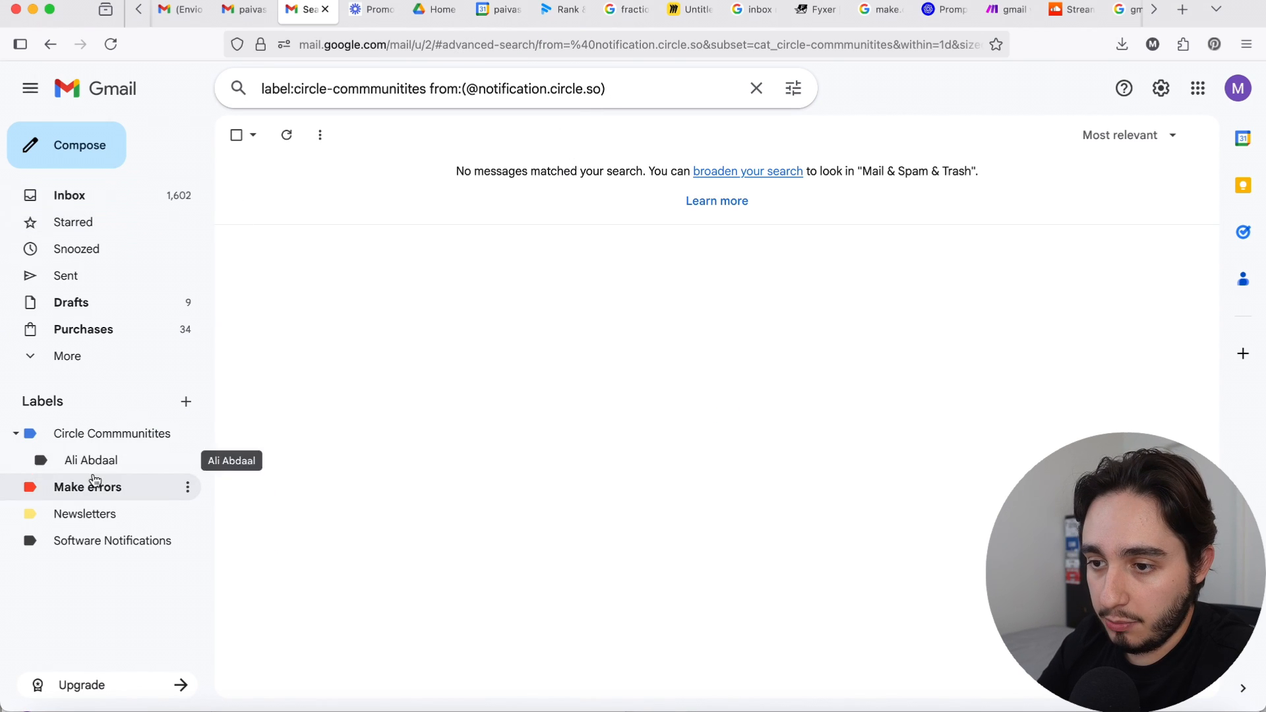
pyautogui.click(113, 194)
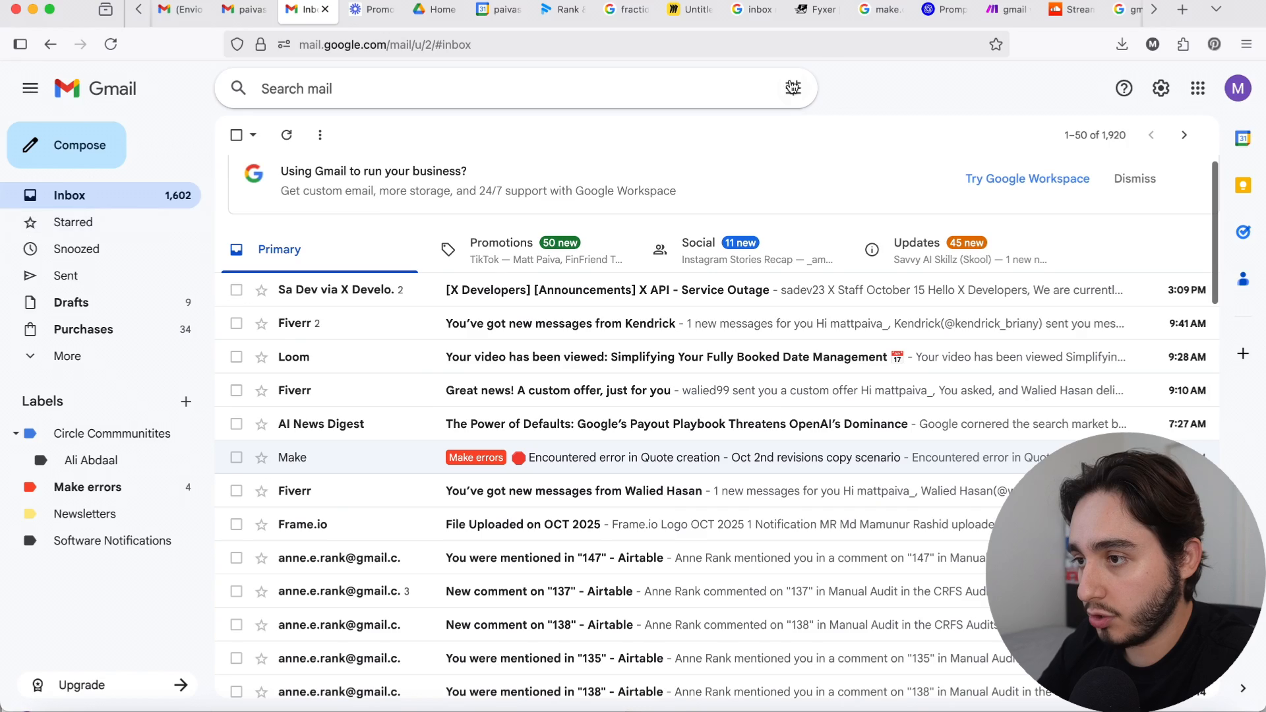
pyautogui.click(597, 87)
pyautogui.write('@notification.circle.so')
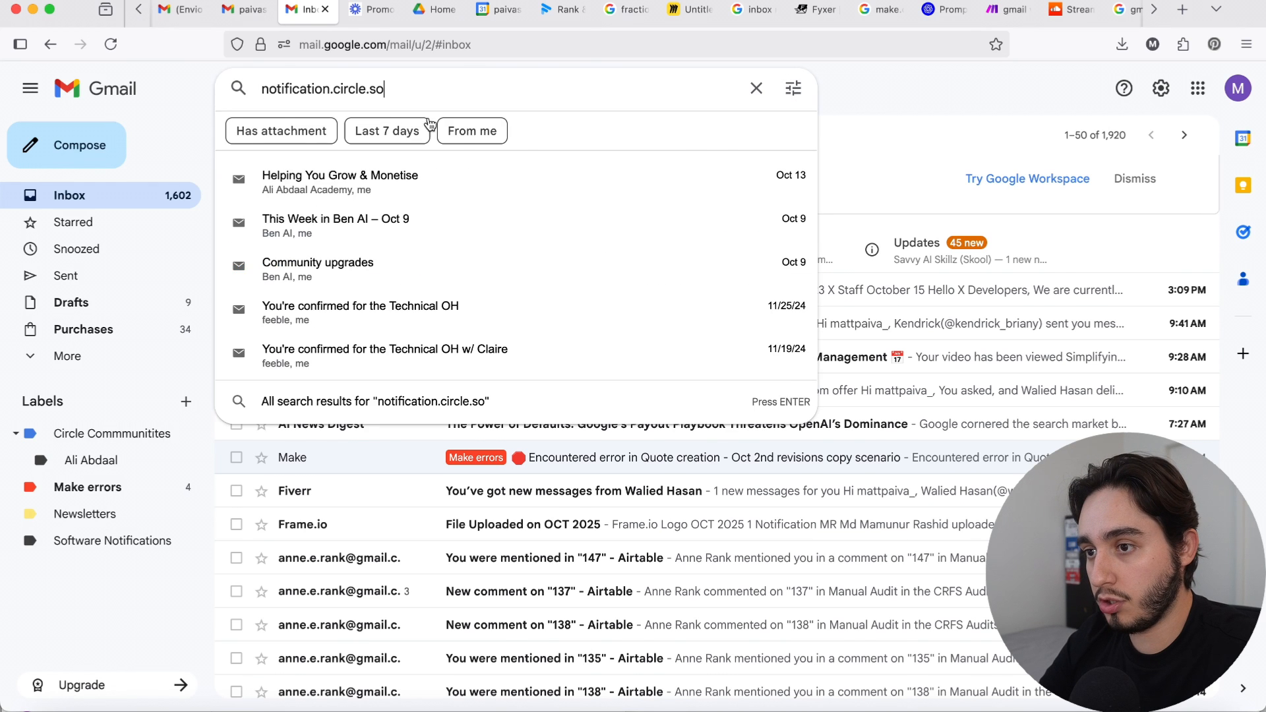
pyautogui.press('Return')
pyautogui.click(796, 88)
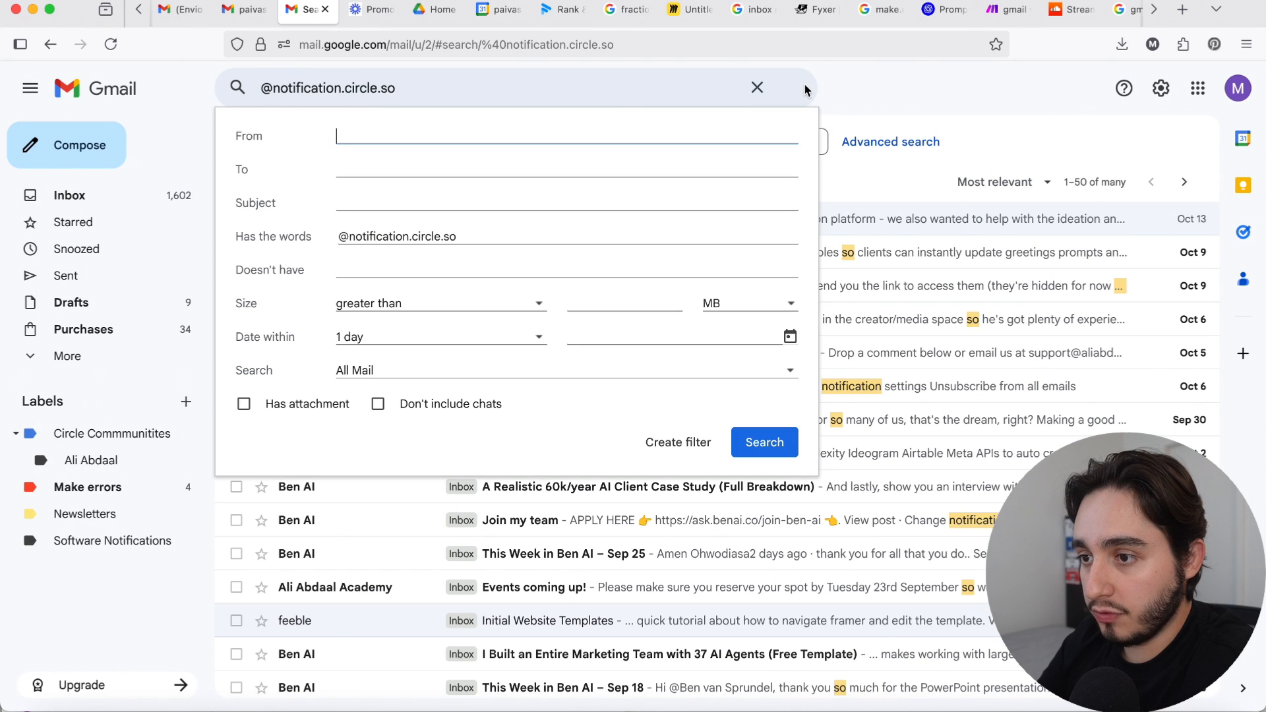
pyautogui.write('notification.circle.so')
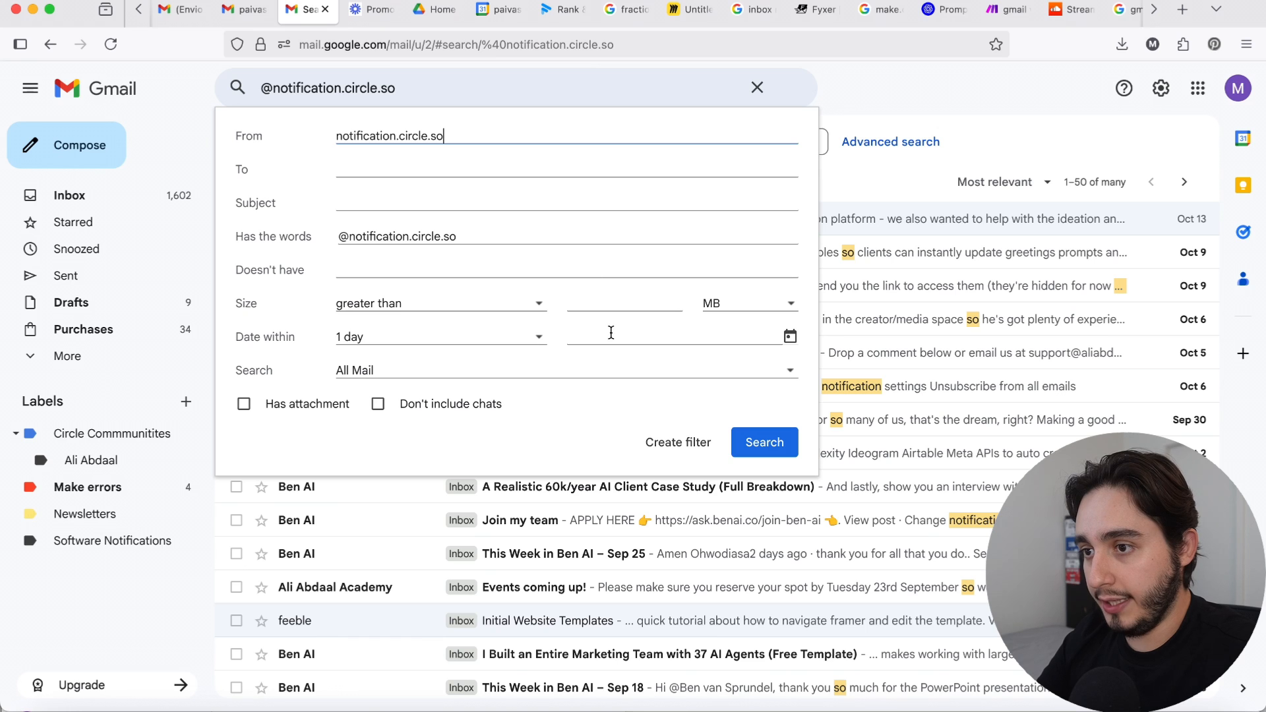
pyautogui.click(337, 135)
pyautogui.write('@')
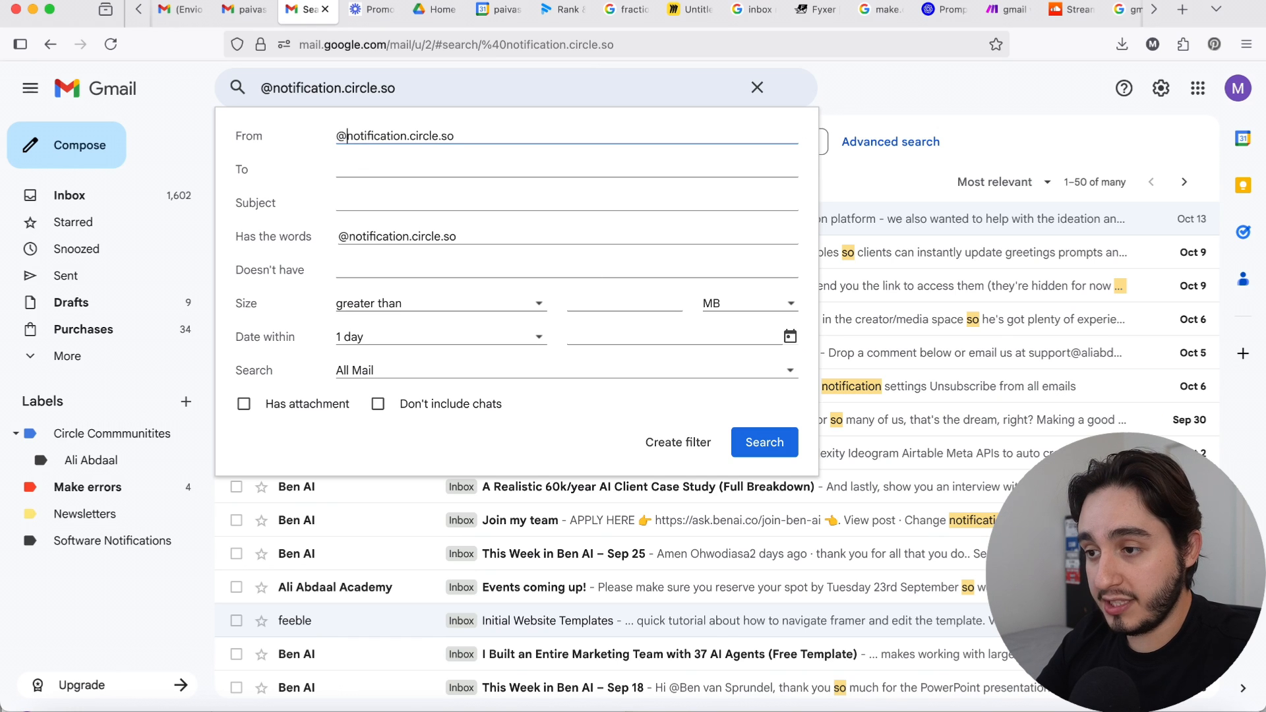
pyautogui.click(691, 448)
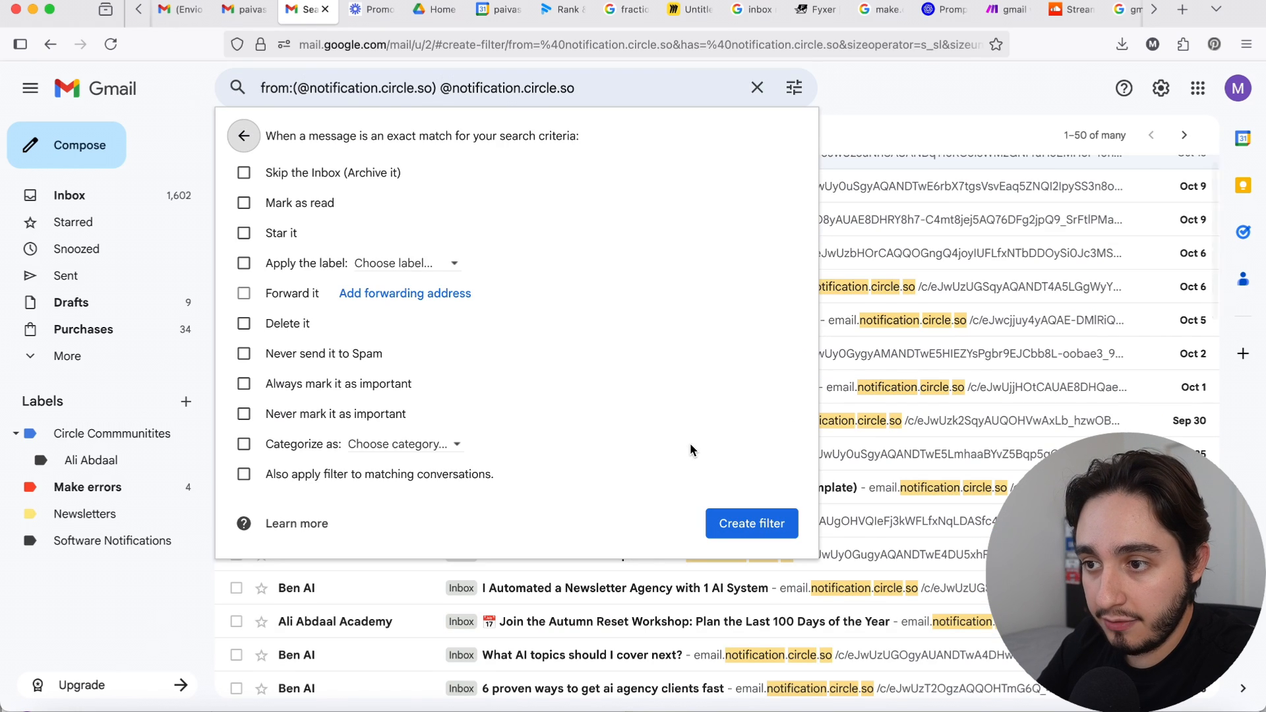
# Step: Create the filter so it skips the inbox, applies the Circle Commmunitites label and also covers matching conversations
pyautogui.click(392, 265)
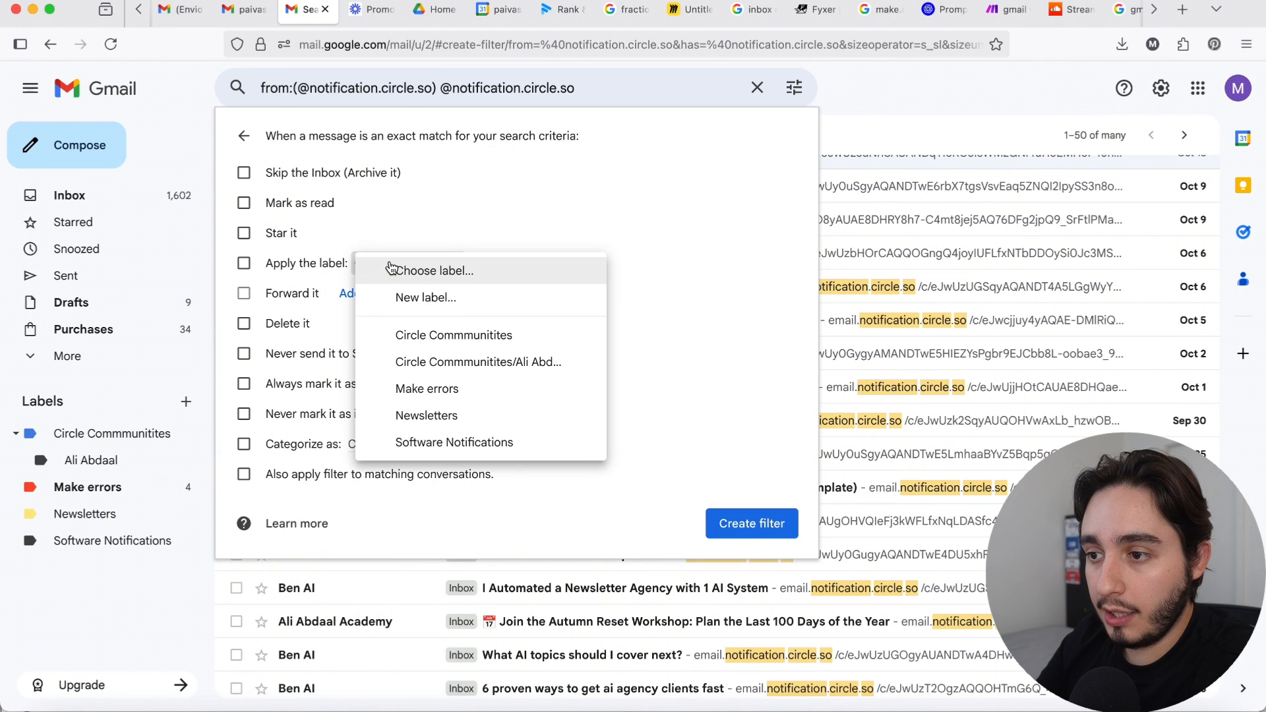
pyautogui.click(423, 331)
pyautogui.click(254, 175)
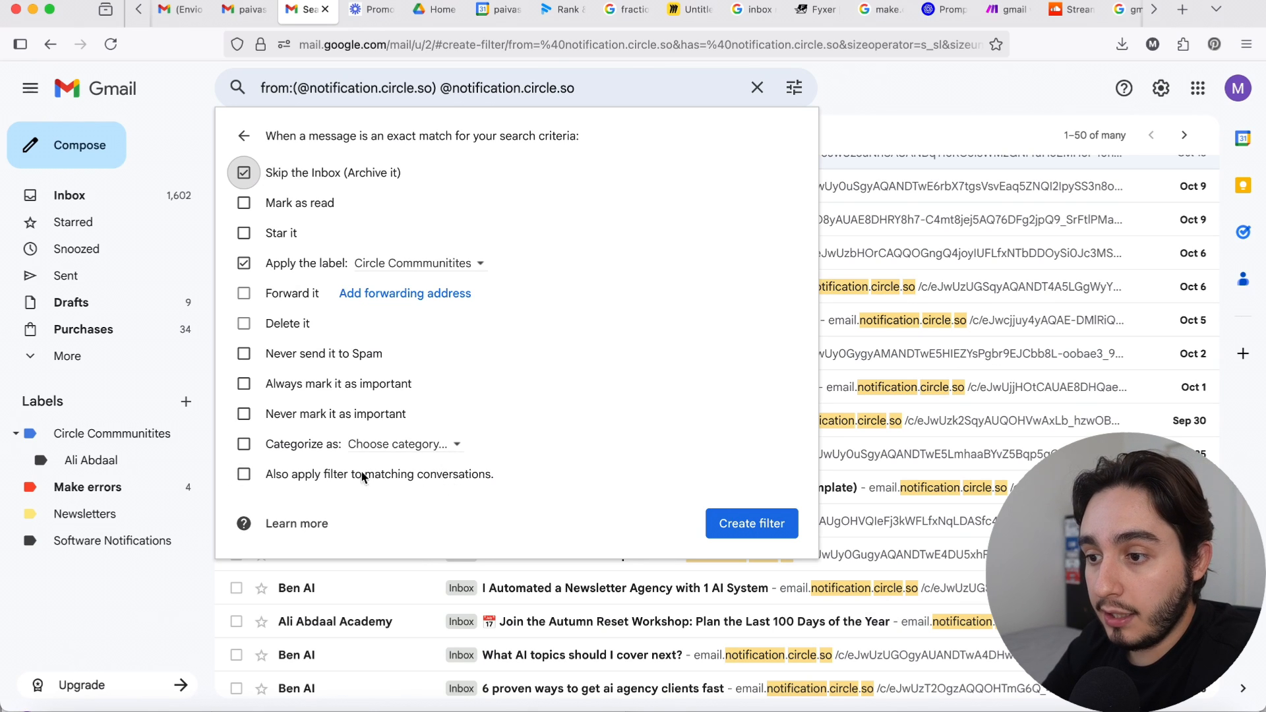
pyautogui.click(318, 472)
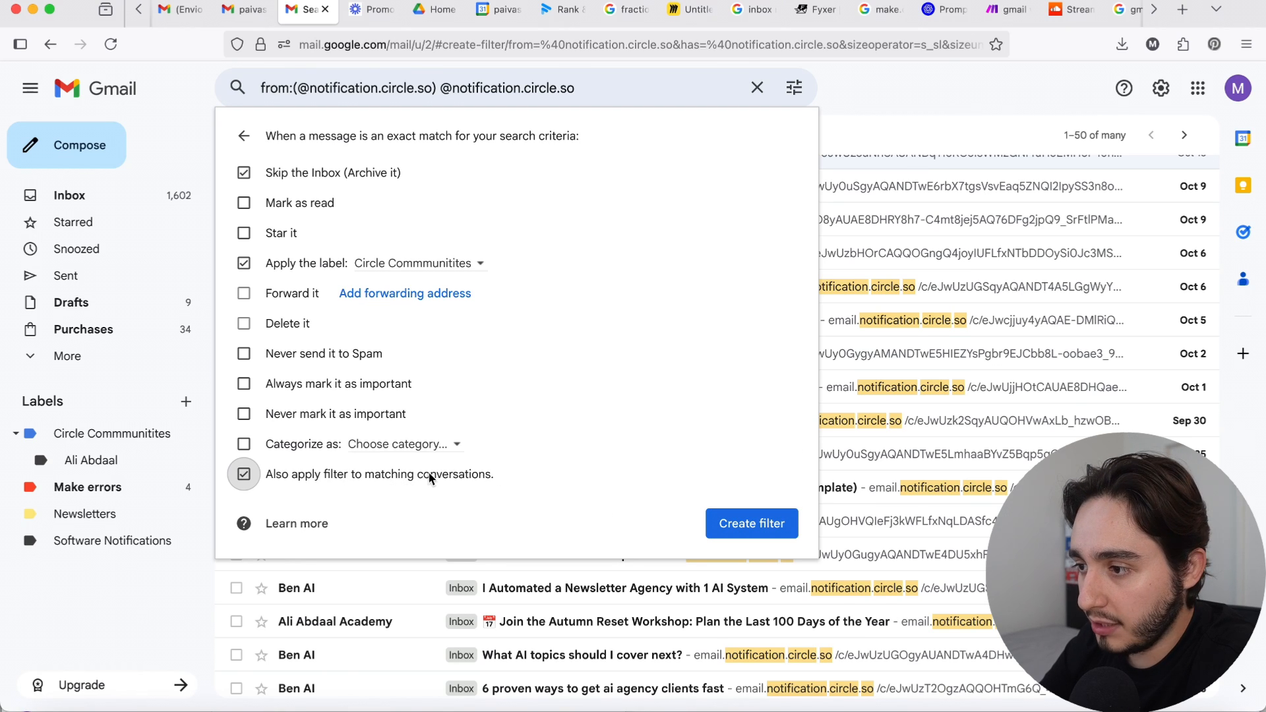
pyautogui.click(743, 536)
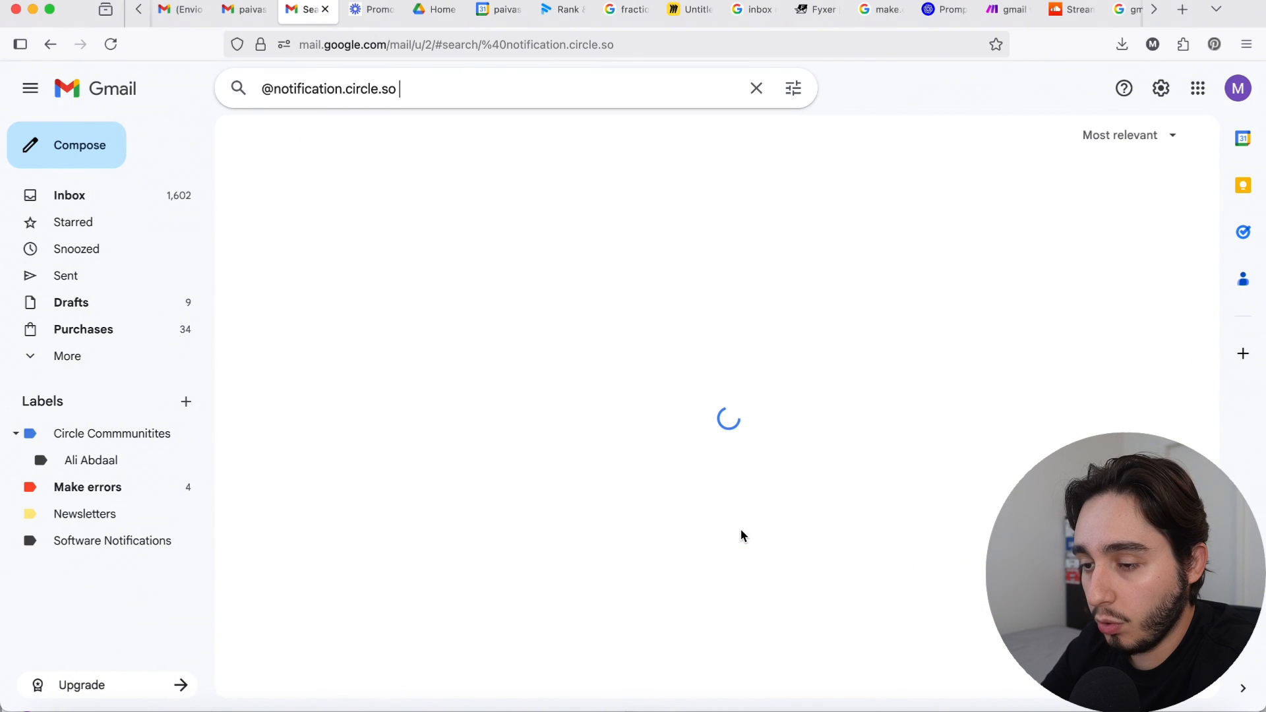
# Step: Open the Circle Commmunitites label and look through the messages filed under it
pyautogui.scroll(-1, 740, 535)
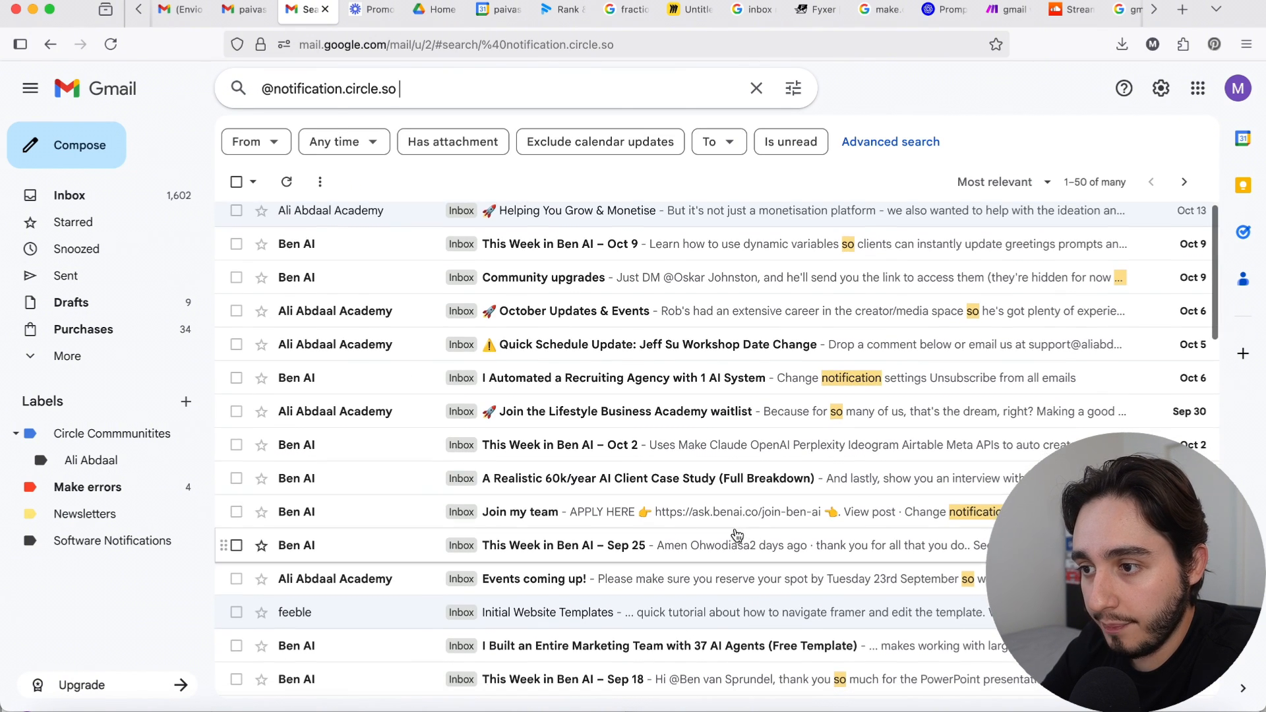
pyautogui.click(104, 436)
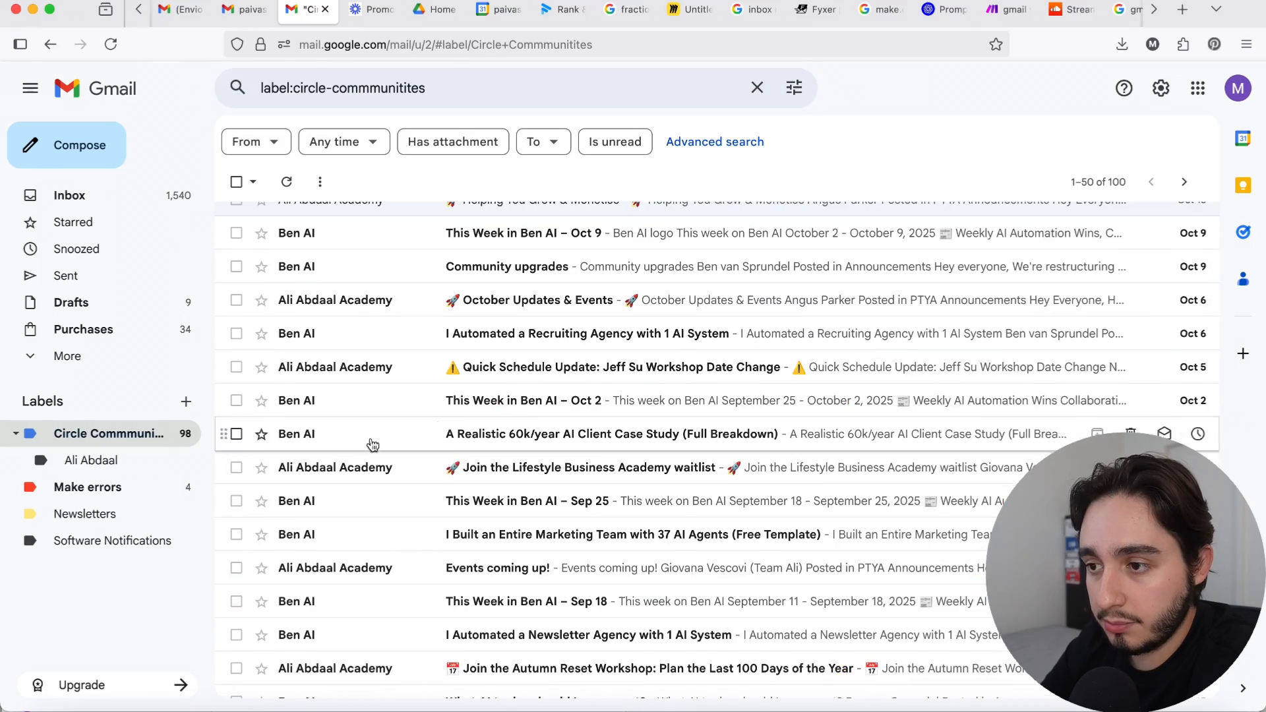
pyautogui.scroll(1, 455, 422)
pyautogui.scroll(-7, 461, 420)
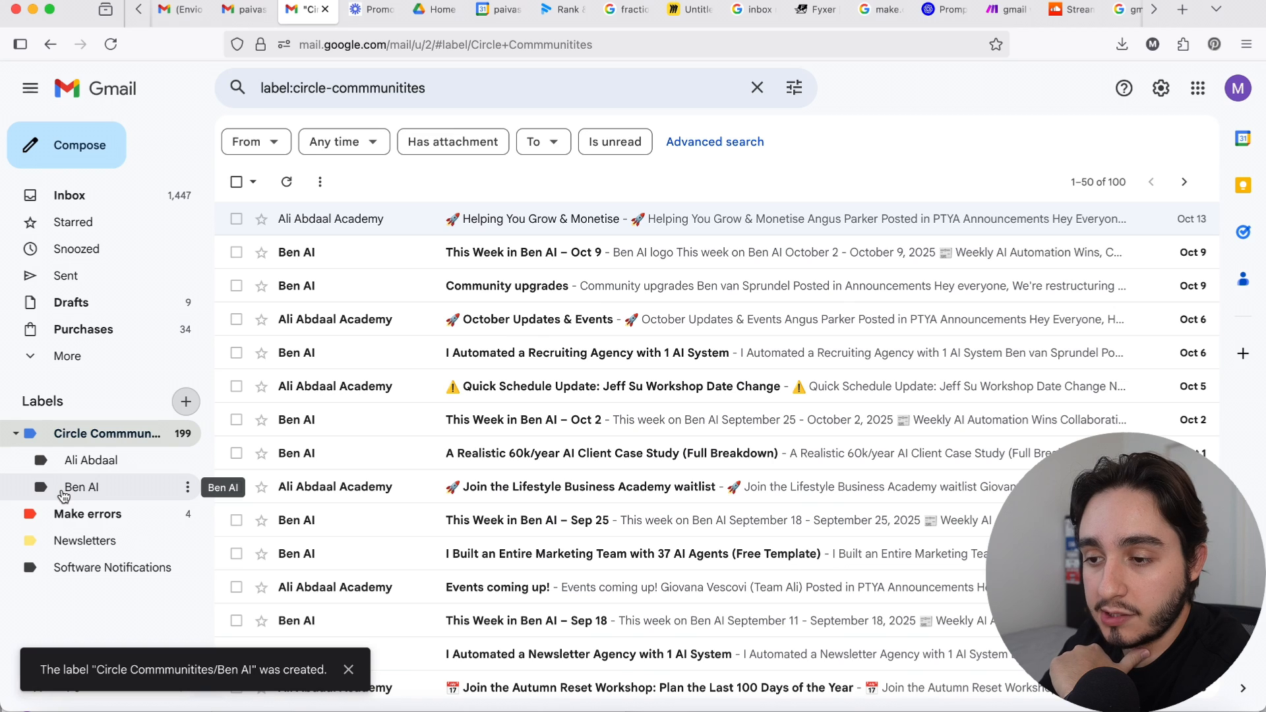
pyautogui.click(680, 90)
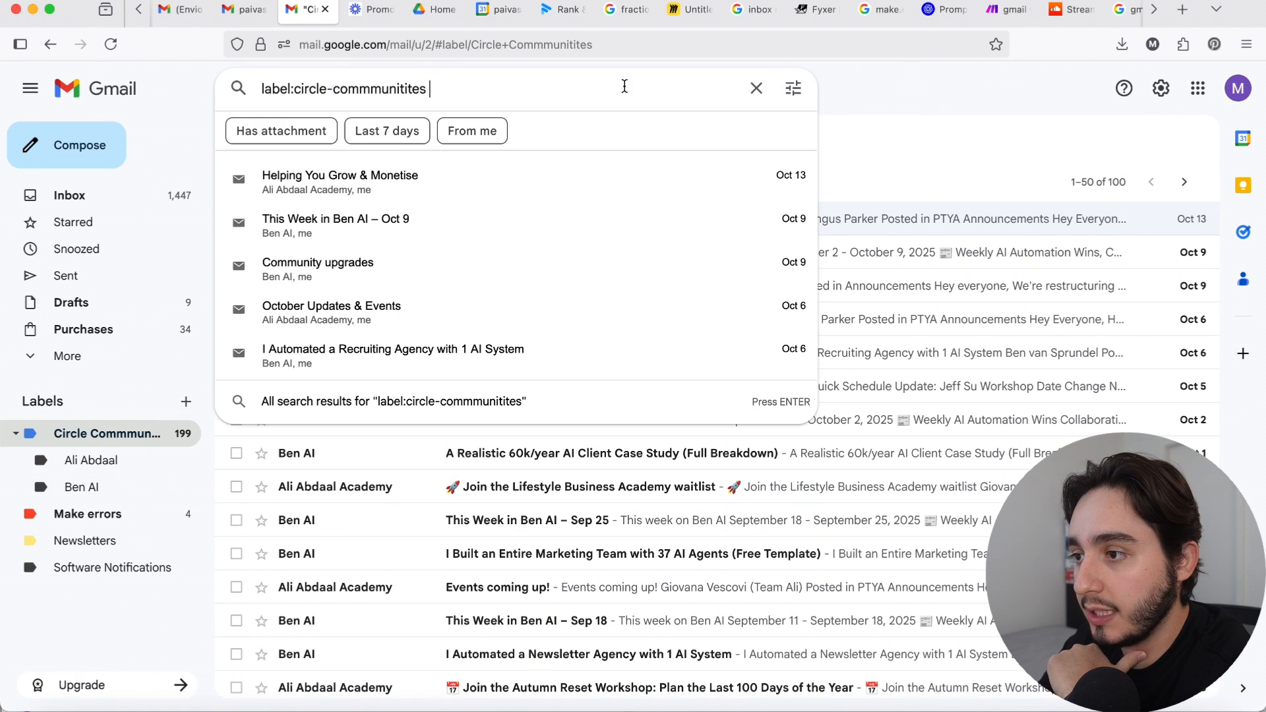
pyautogui.click(802, 94)
pyautogui.press('super+v')
pyautogui.press('super+v')
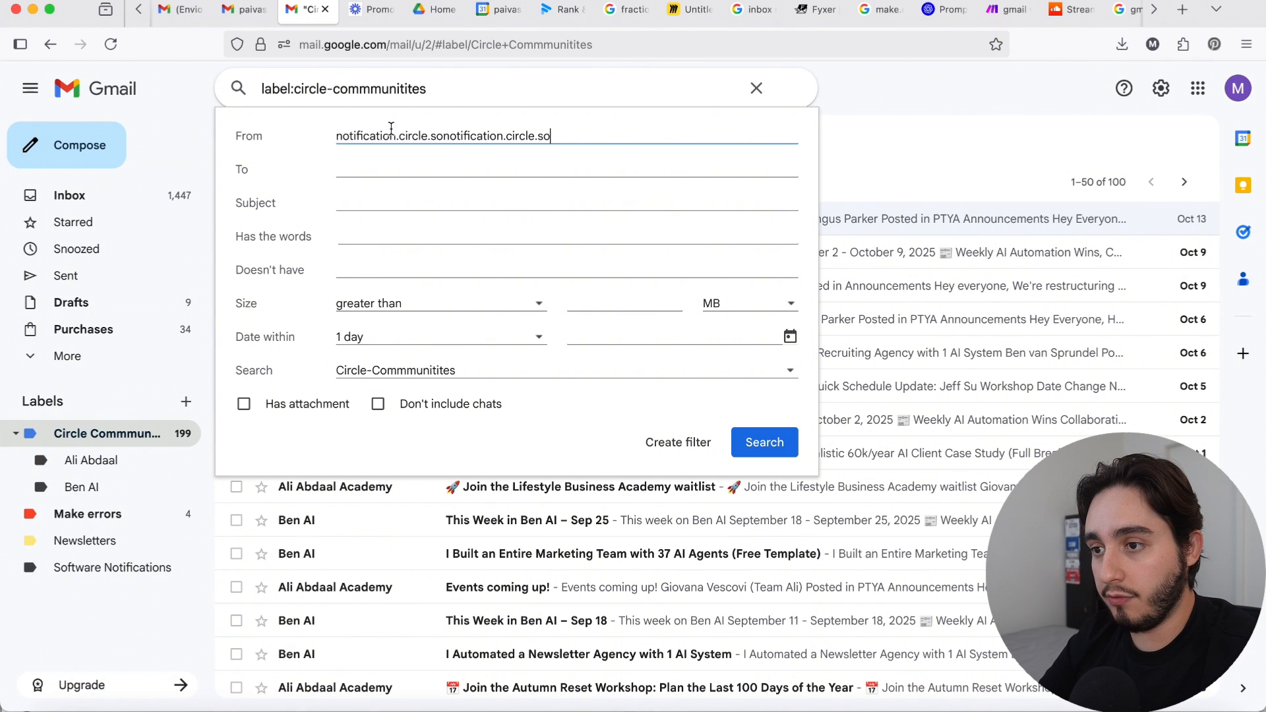
pyautogui.press('super+z')
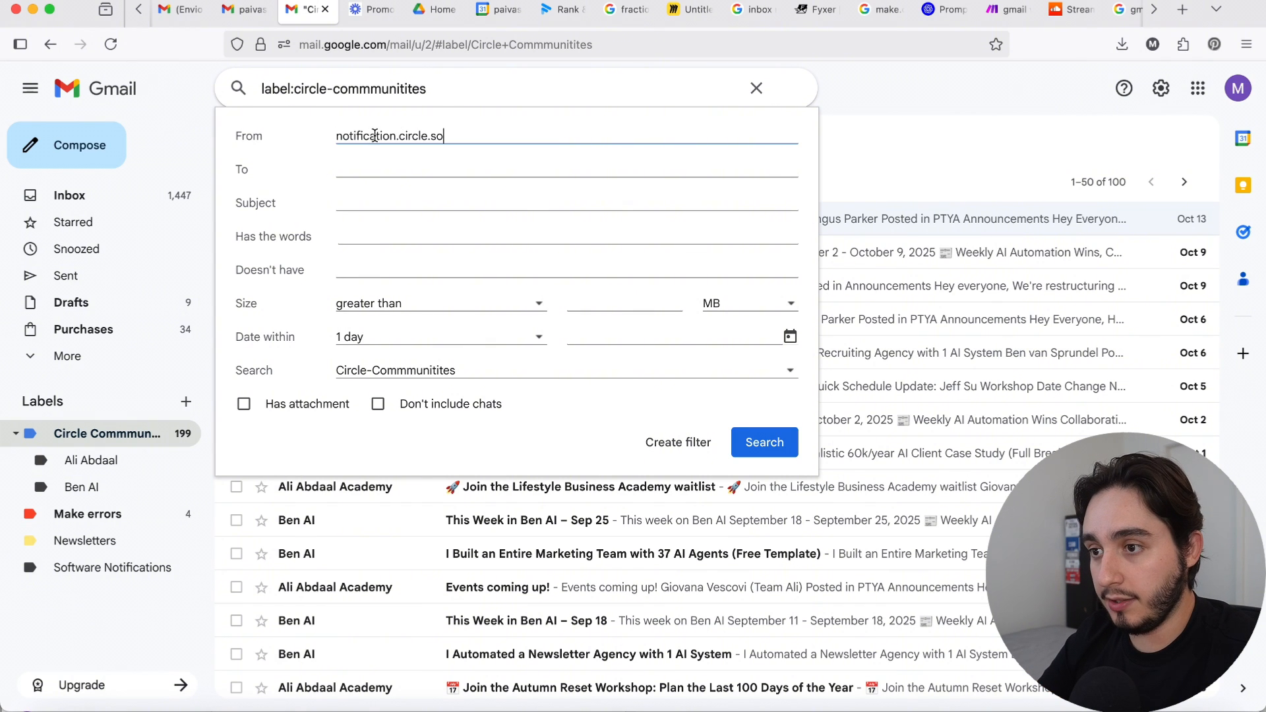
pyautogui.click(338, 137)
pyautogui.write('@')
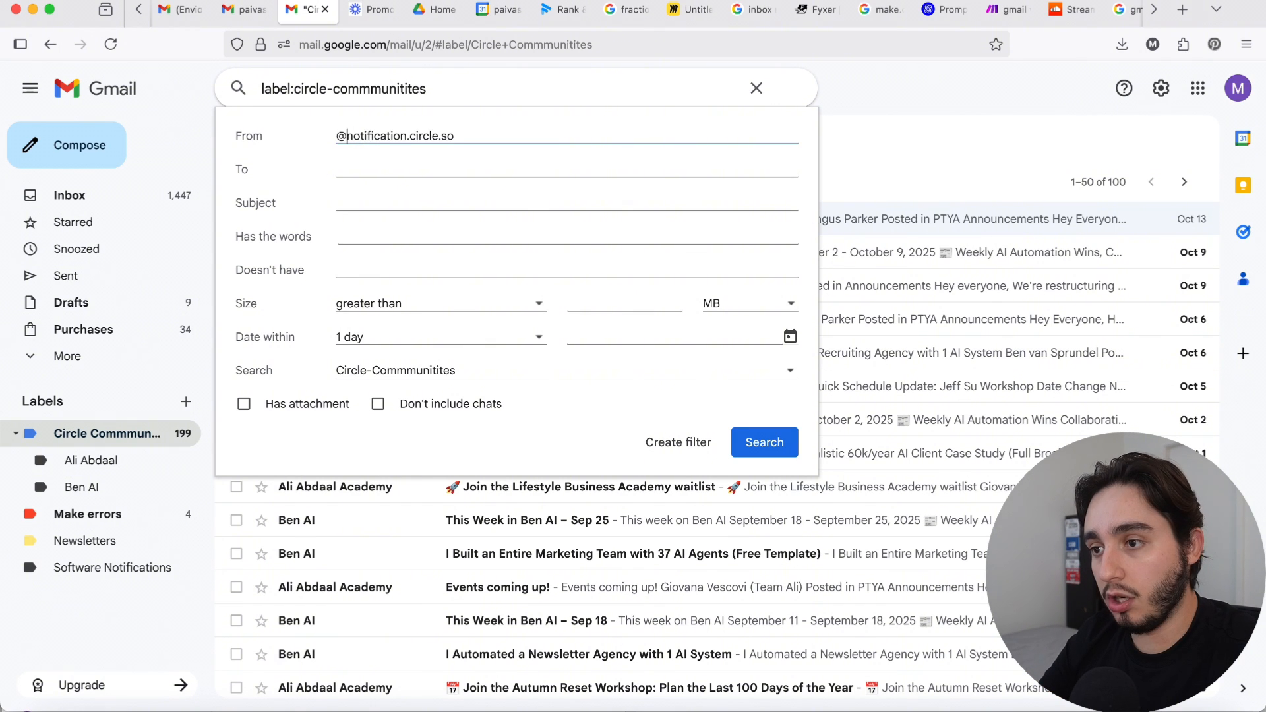
# Step: Add "Ben AI" as the subject criterion, run the search and look through the matching messages
pyautogui.click(357, 206)
pyautogui.write('Ben AI')
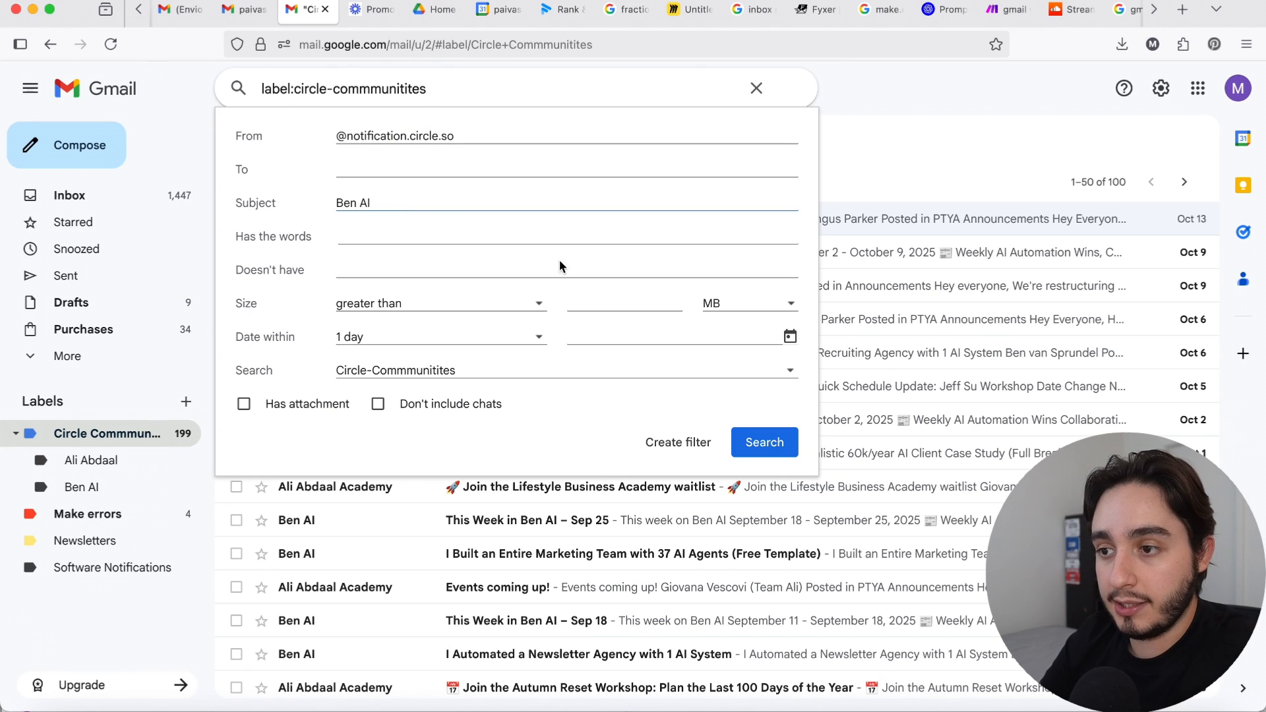
pyautogui.click(765, 443)
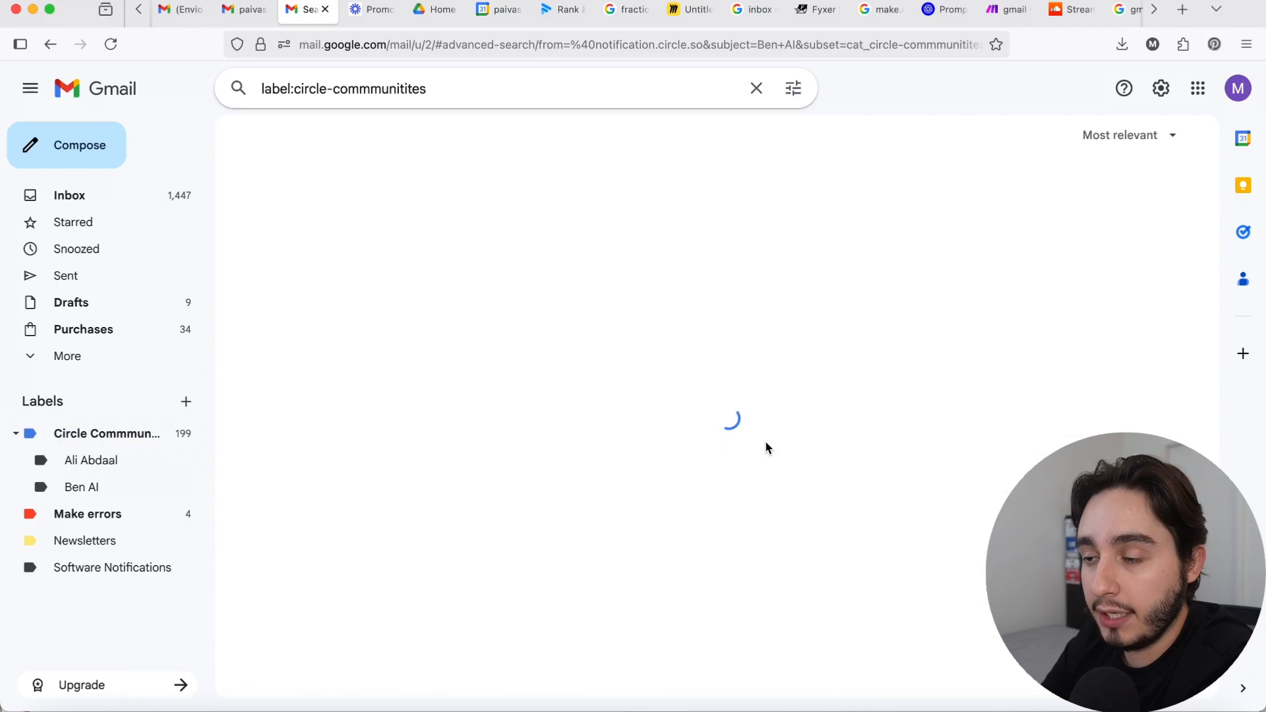
pyautogui.scroll(-5, 744, 361)
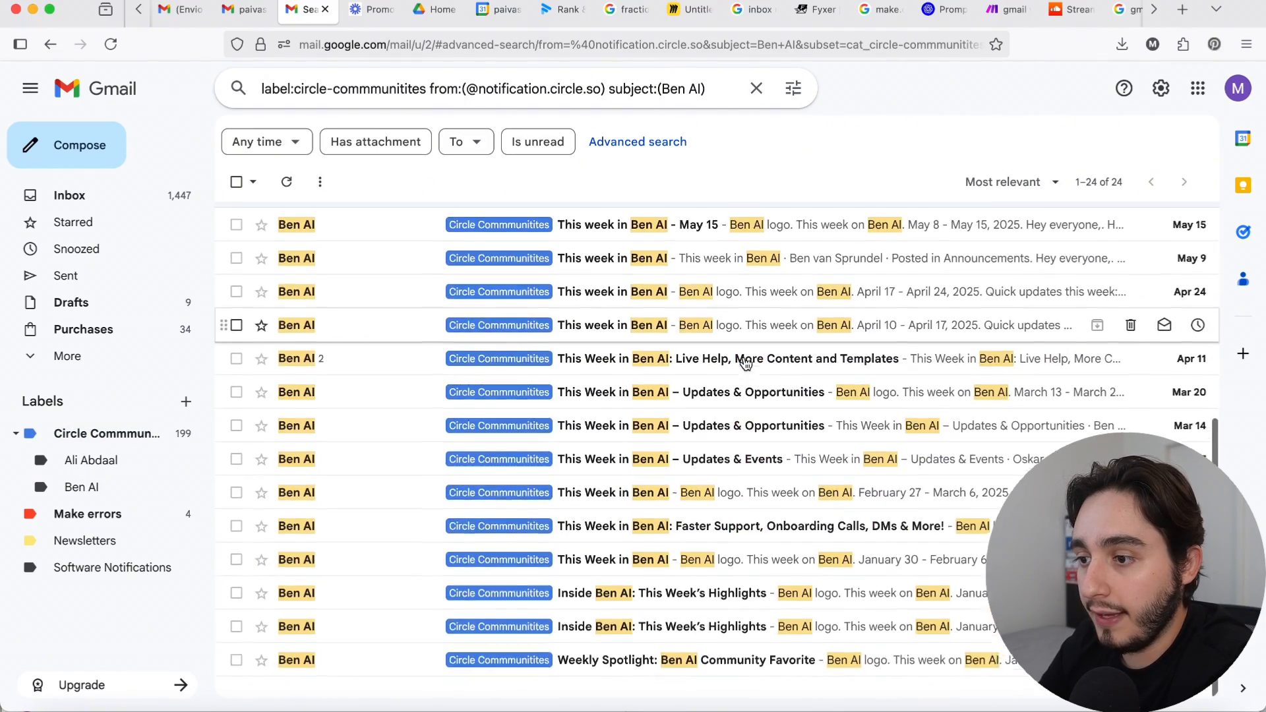
pyautogui.scroll(5, 746, 362)
pyautogui.scroll(-5, 748, 361)
pyautogui.scroll(5, 750, 361)
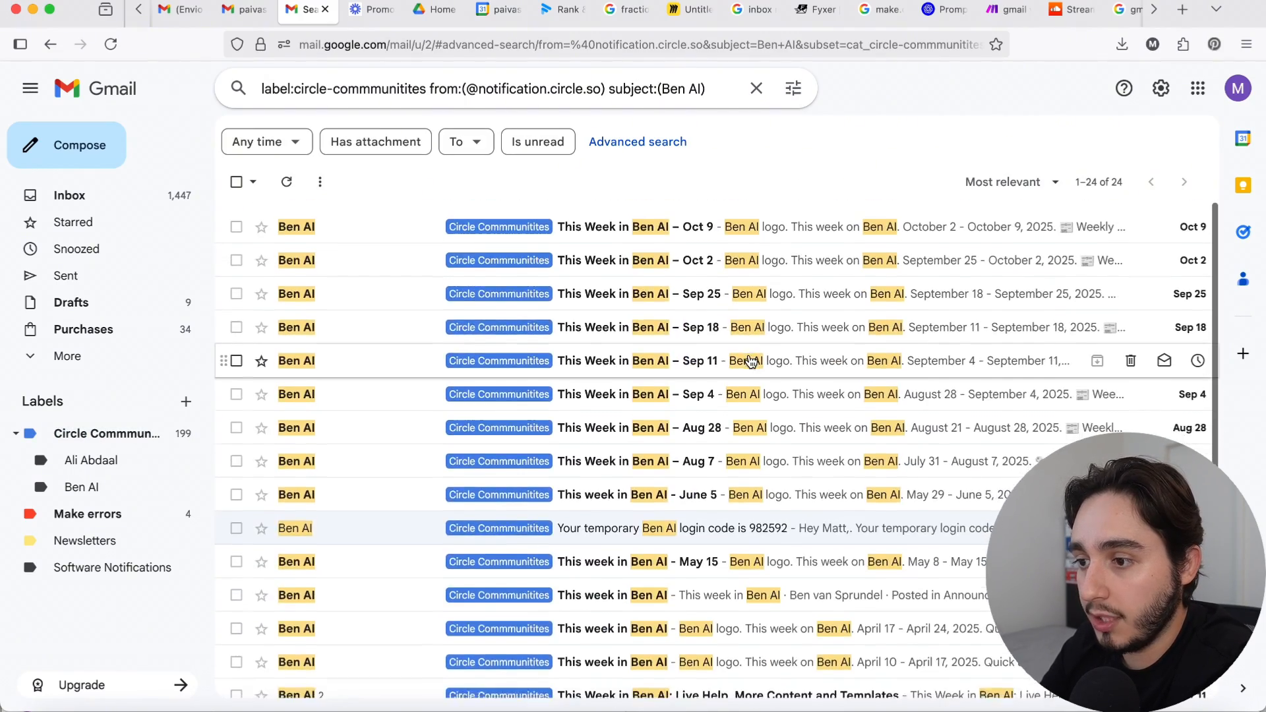
pyautogui.scroll(-1, 750, 361)
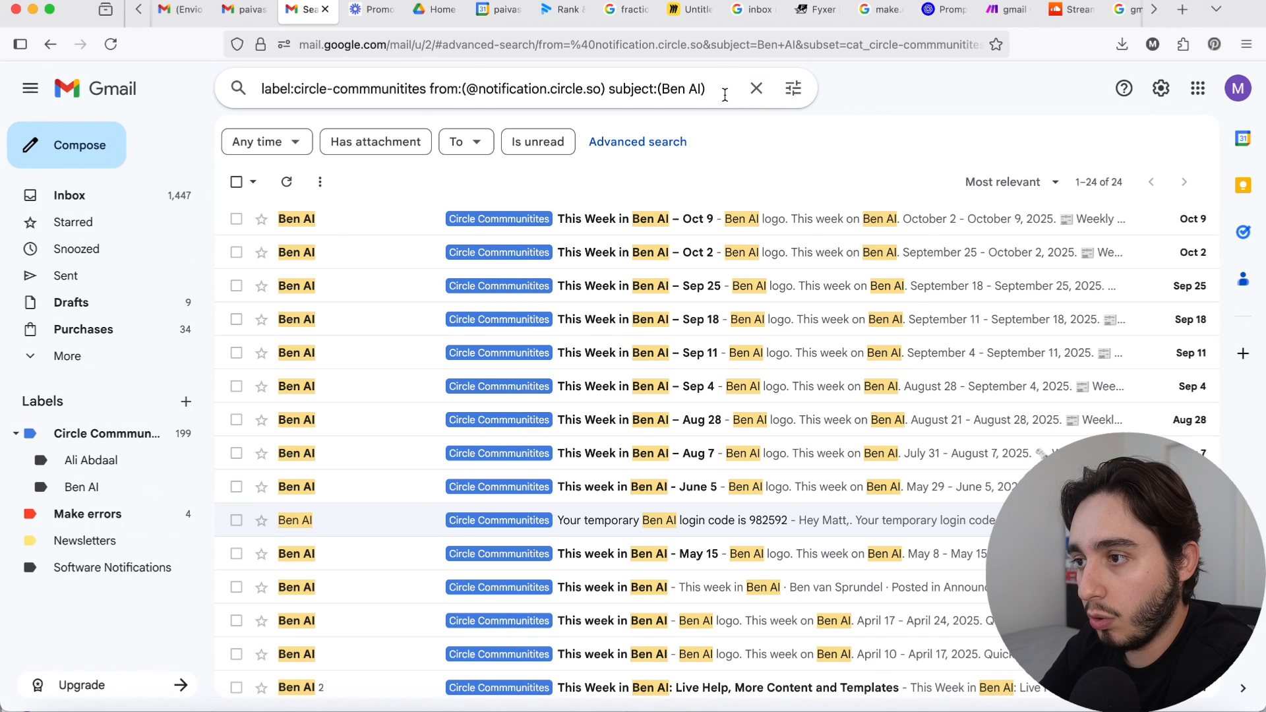
# Step: Create a filter from this search that applies the Circle Commmunitites/Ben AI label, including to the matching conversations
pyautogui.click(792, 91)
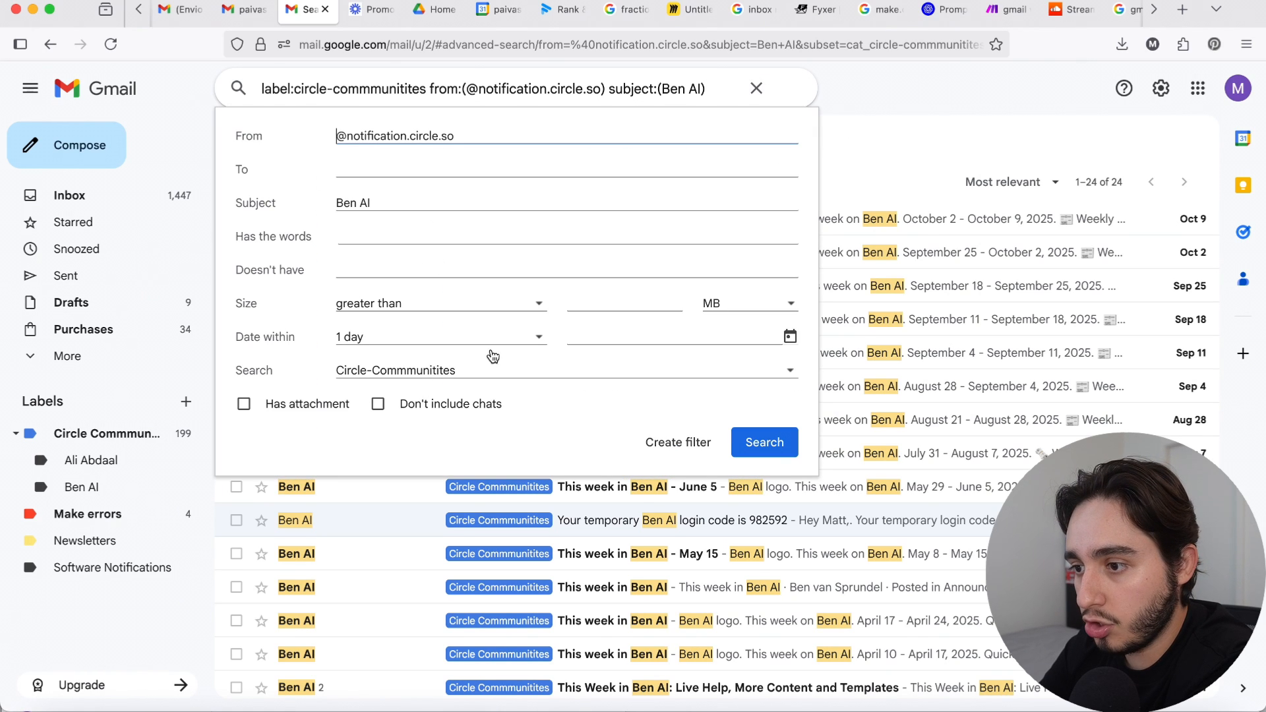
pyautogui.click(690, 453)
pyautogui.click(243, 475)
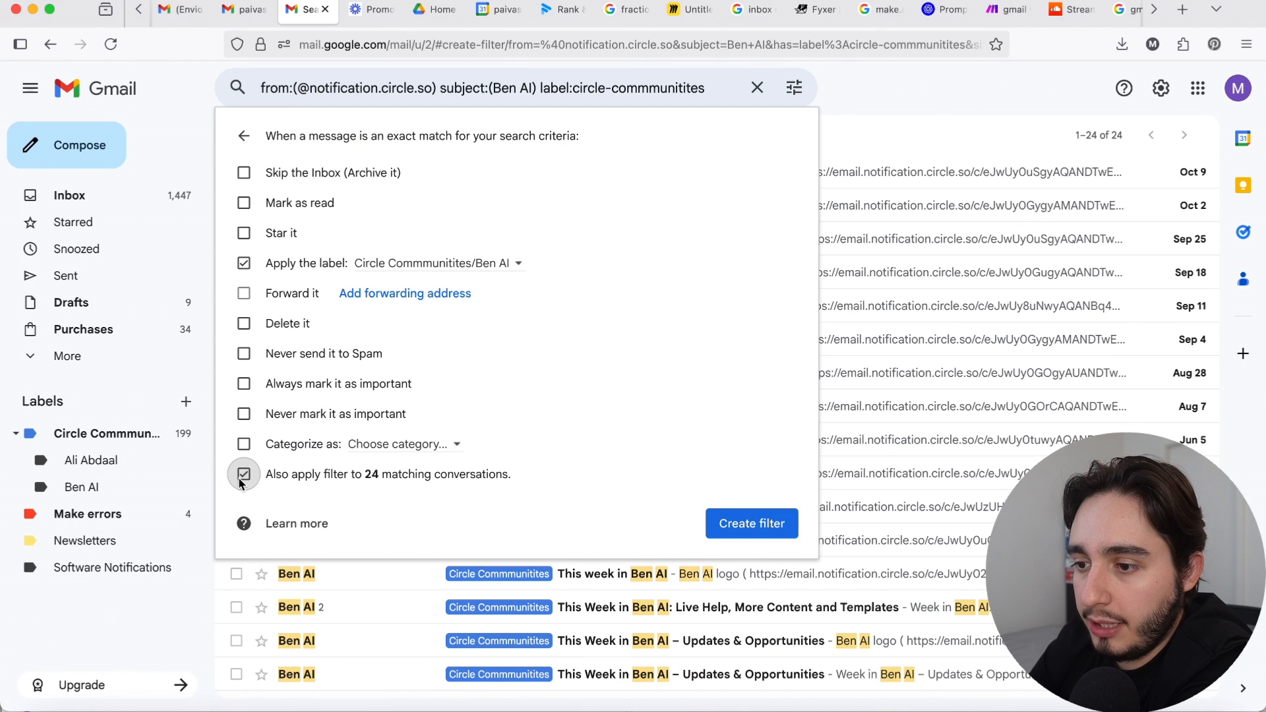
pyautogui.click(752, 523)
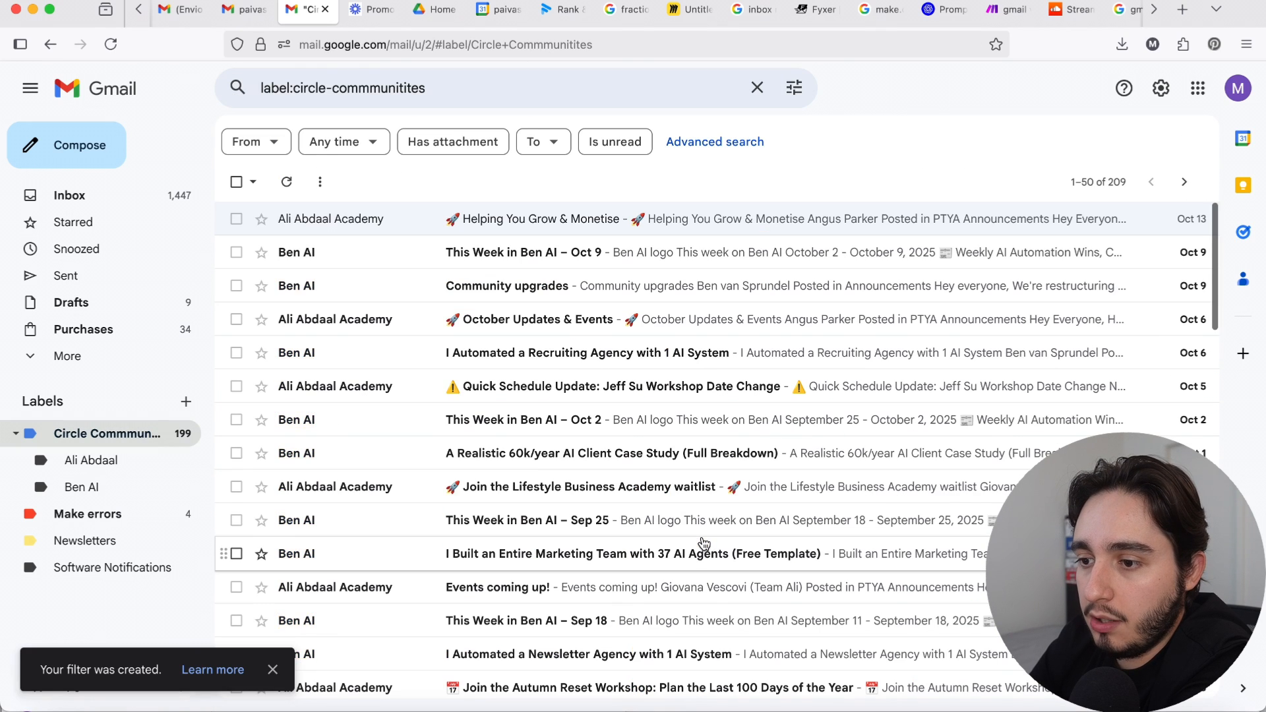
# Step: Look through the nested Ben AI label's messages, compare them with the parent label, and collapse the Circle Commmunitites group
pyautogui.click(96, 496)
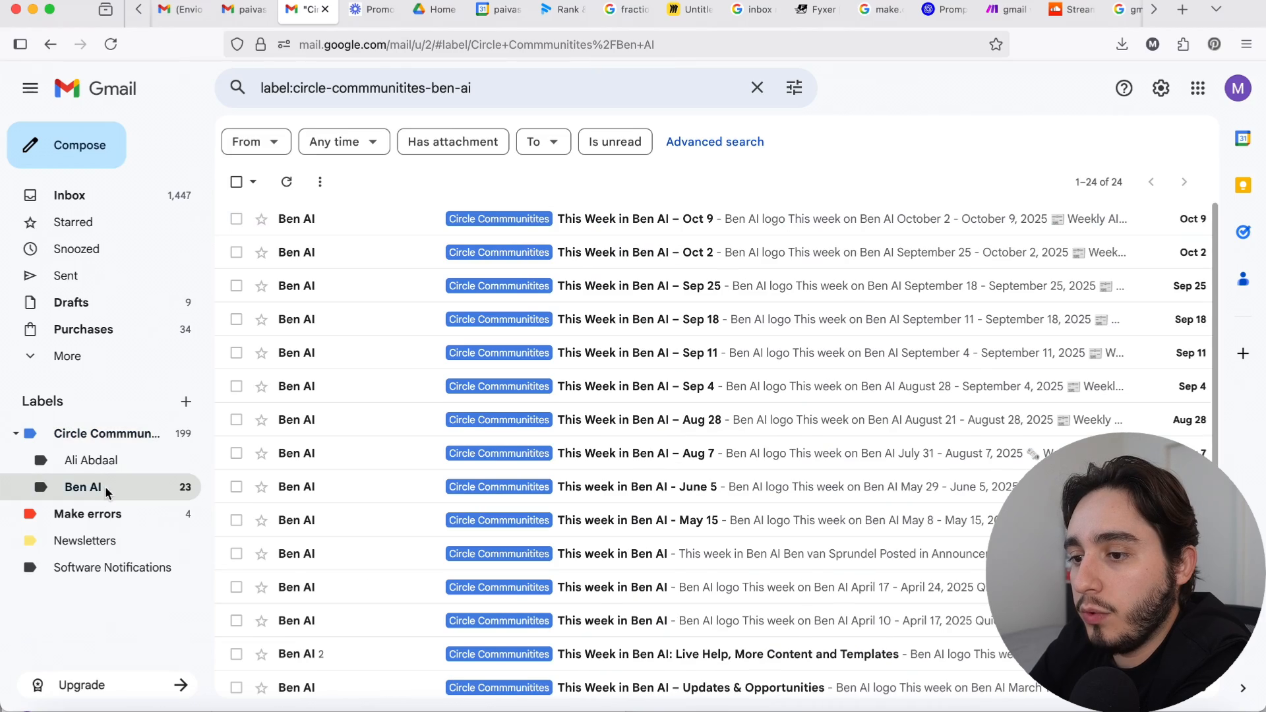
pyautogui.scroll(-2, 465, 486)
pyautogui.scroll(-5, 465, 486)
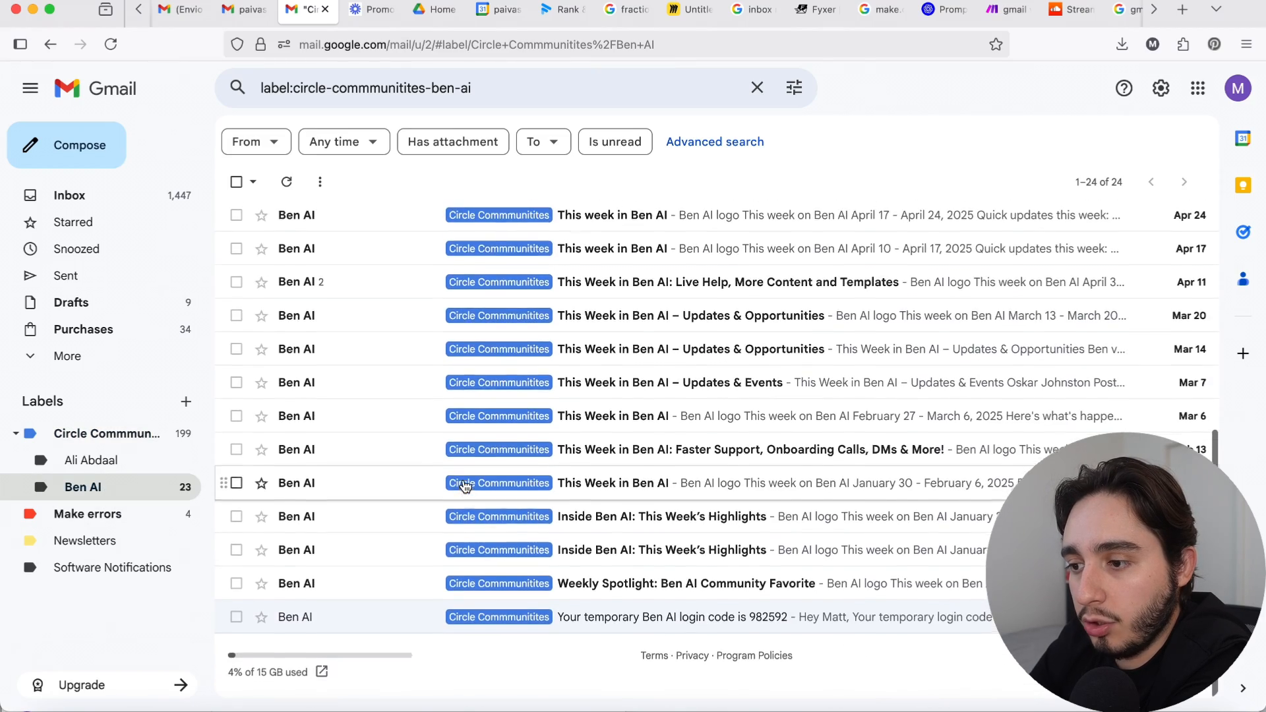
pyautogui.scroll(10, 409, 495)
pyautogui.click(139, 436)
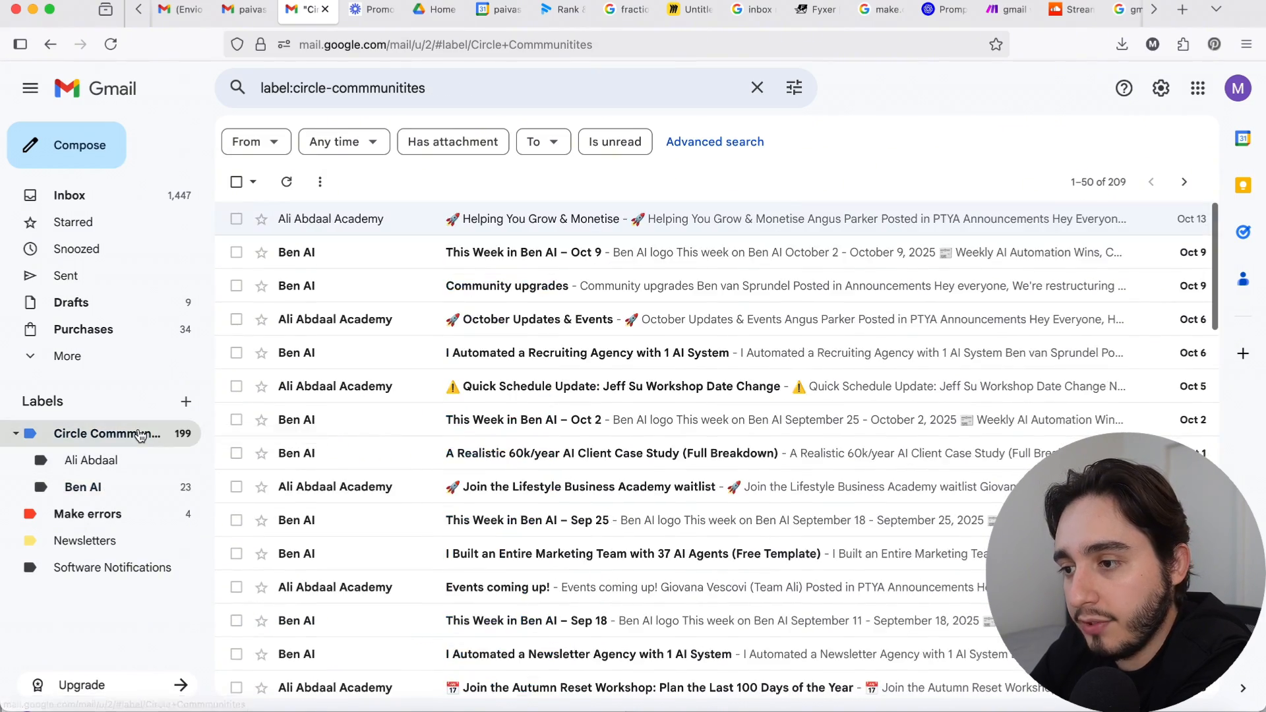
pyautogui.click(128, 489)
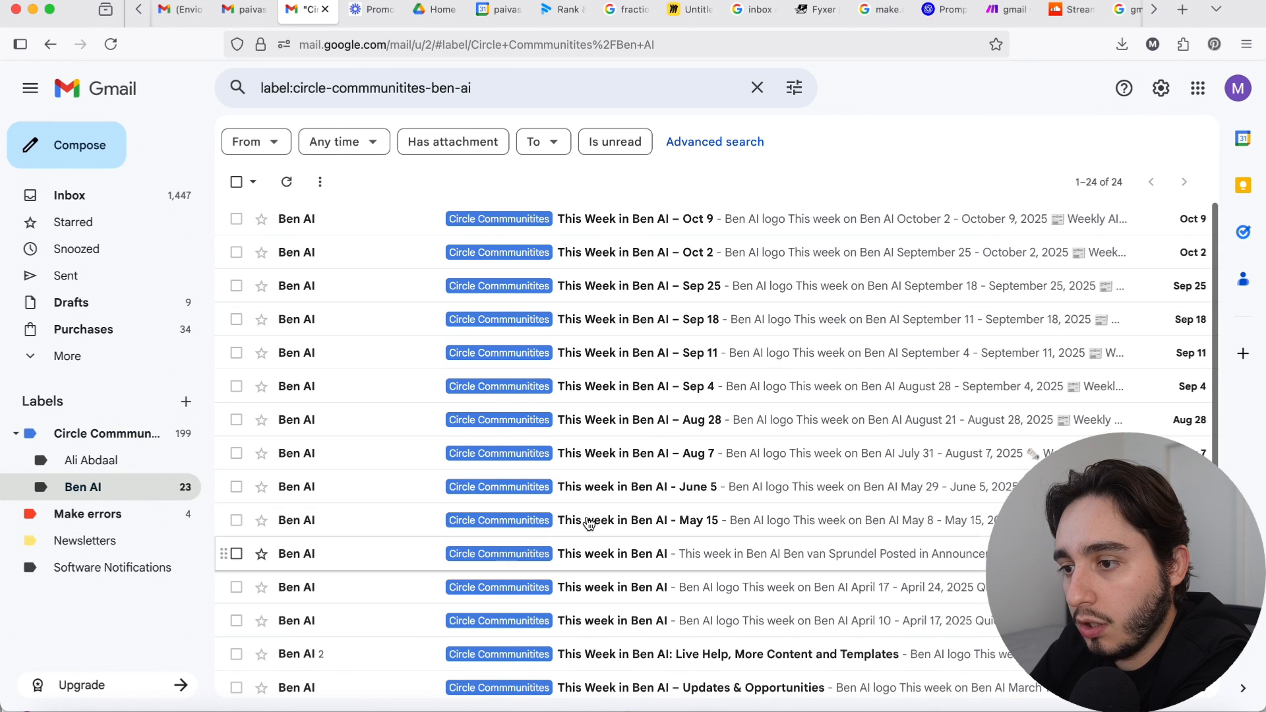
pyautogui.click(17, 434)
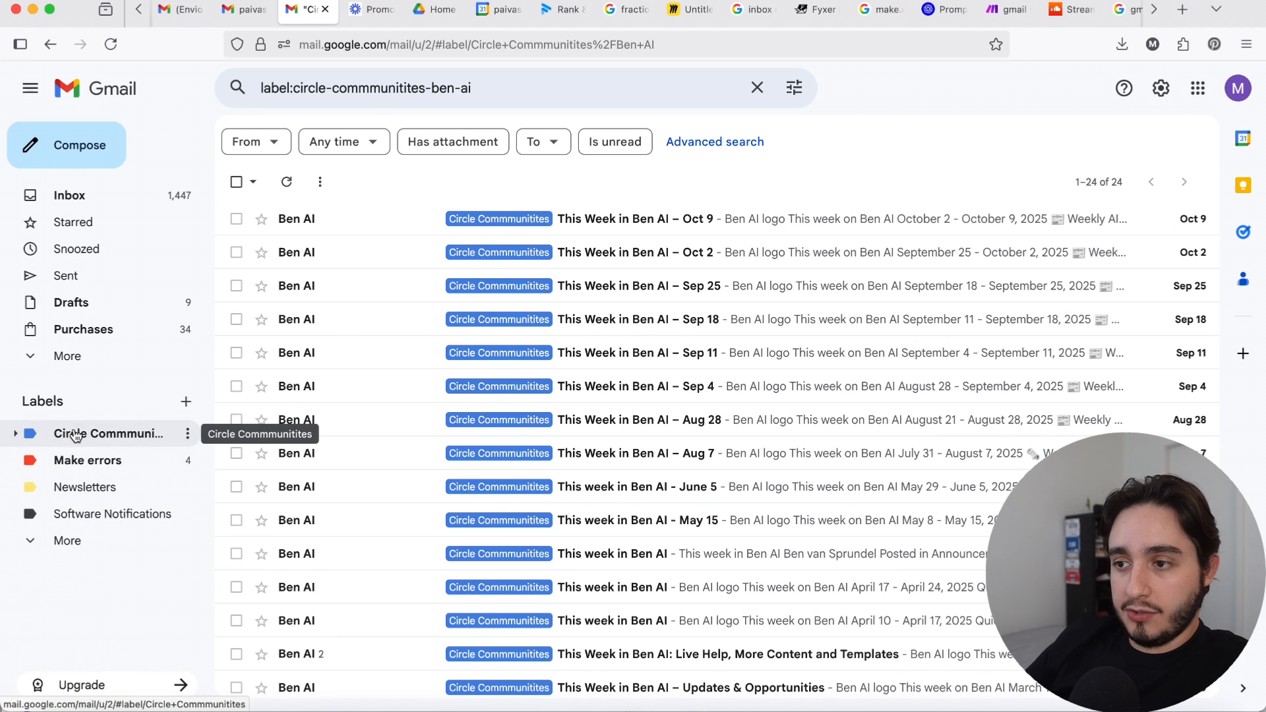
pyautogui.moveTo(76, 436)
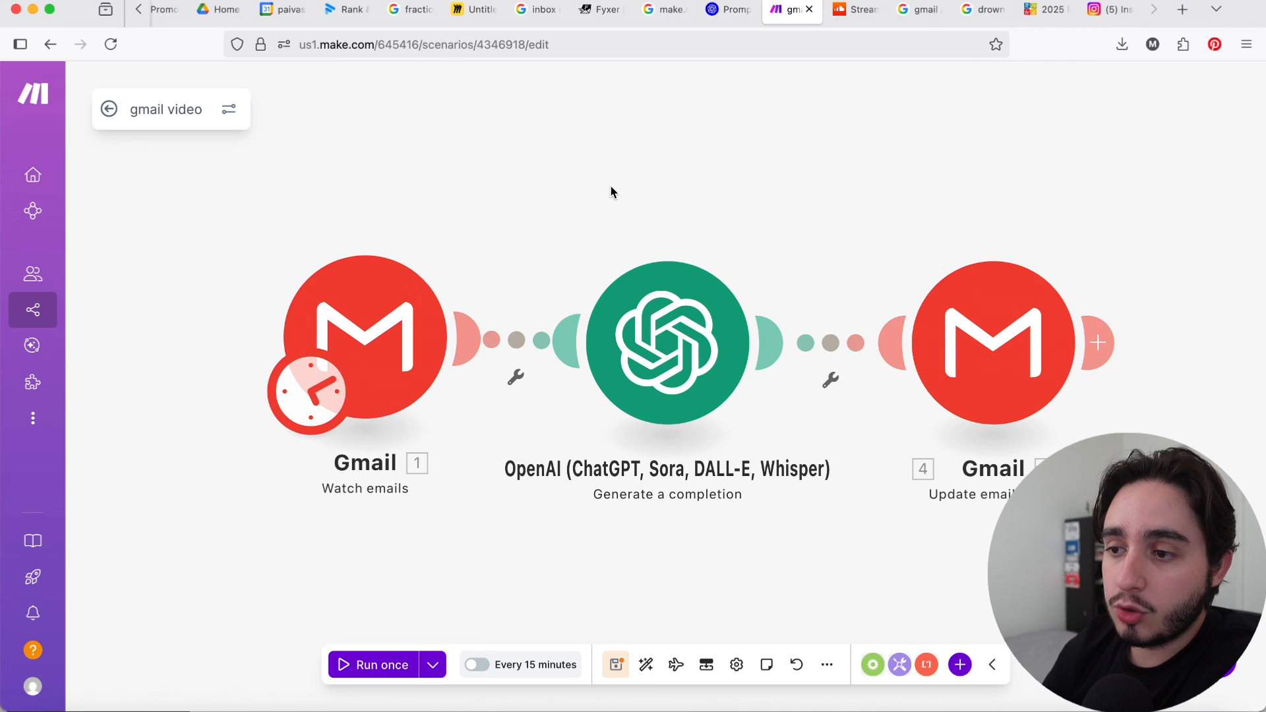
# Step: Switch to the gmail video scenario in Make and slightly reposition the Gmail Watch emails module
pyautogui.moveTo(393, 344); pyautogui.dragTo(384, 341)
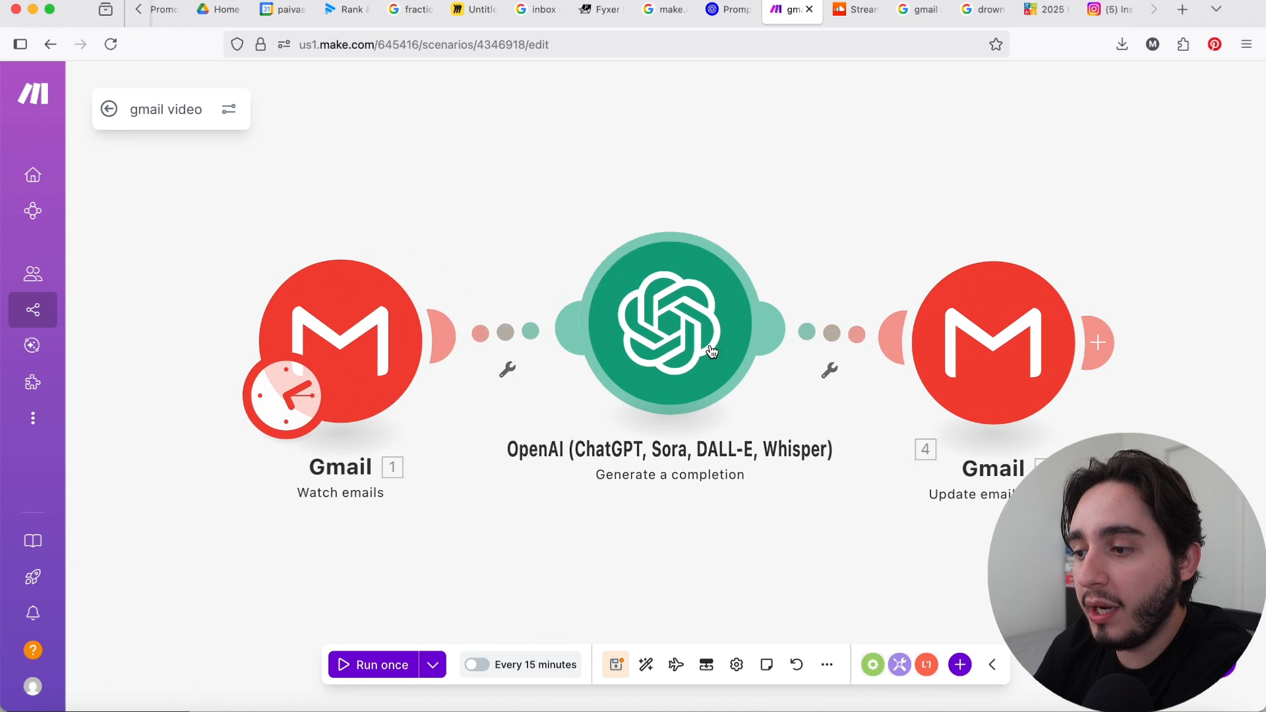
# Step: Slightly reposition the OpenAI module and the Gmail Update email labels module on the scenario canvas
pyautogui.moveTo(712, 352); pyautogui.dragTo(703, 375)
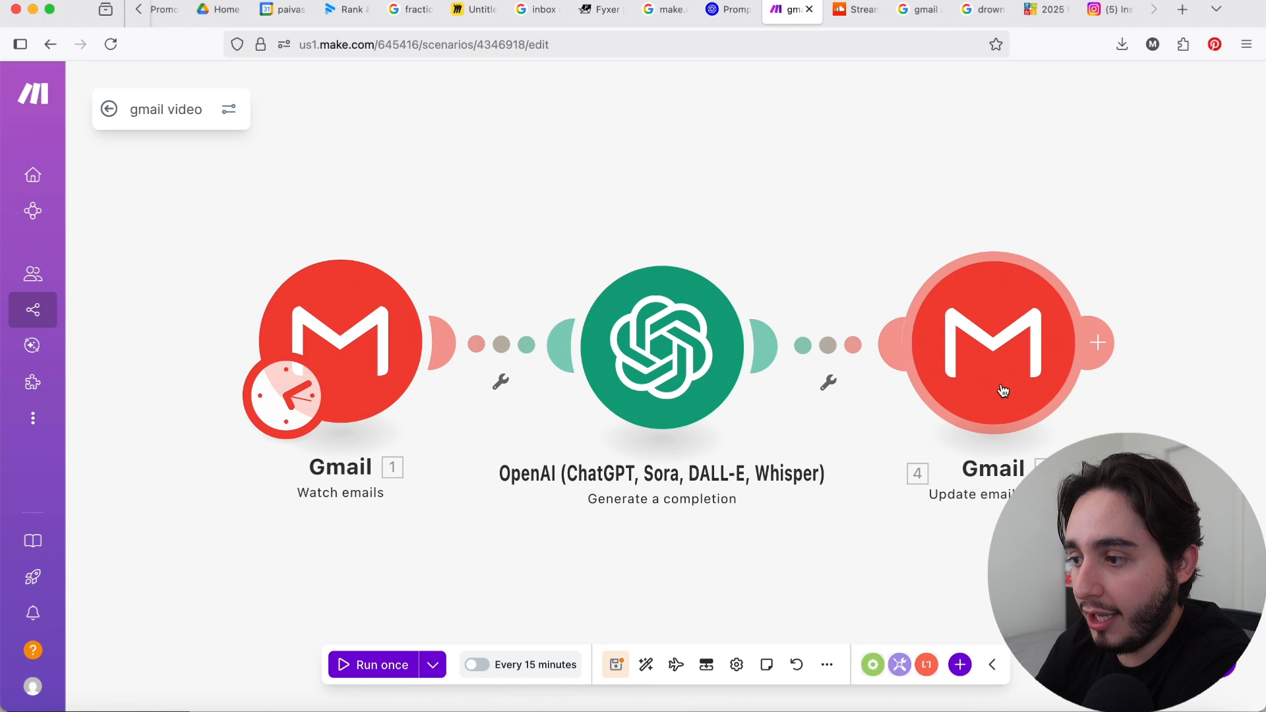
pyautogui.moveTo(1003, 391); pyautogui.dragTo(1026, 393)
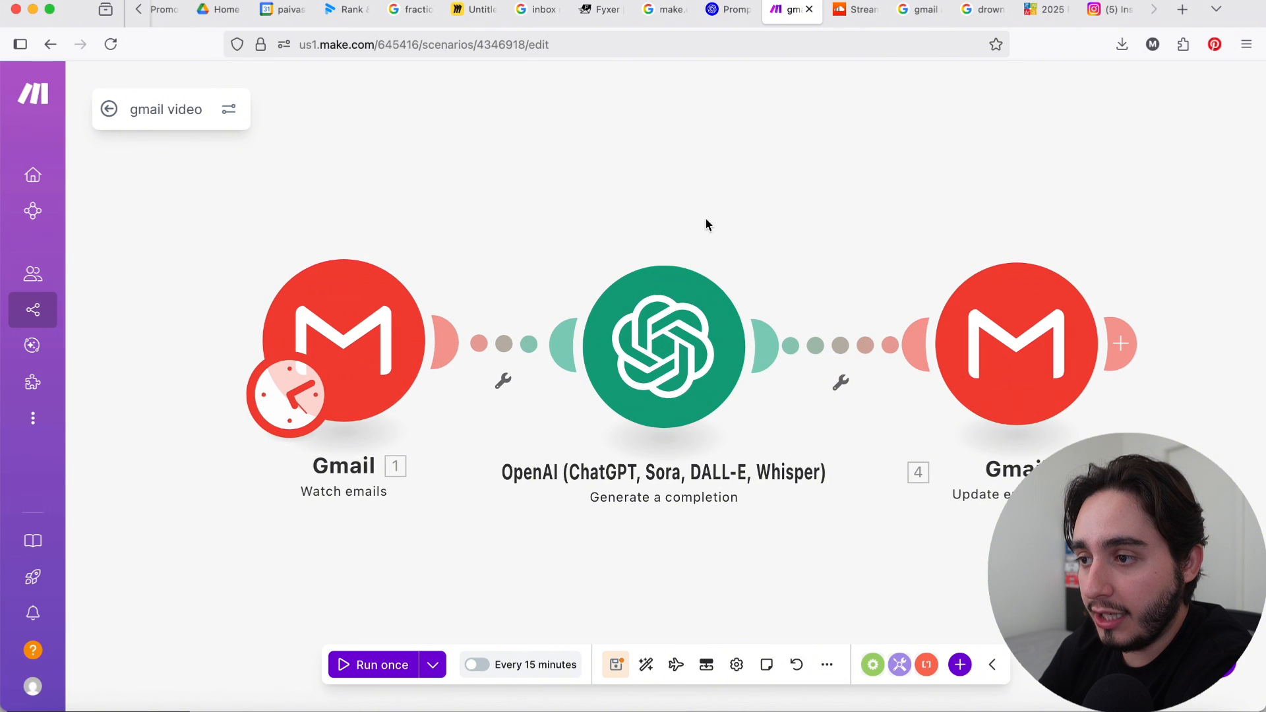
pyautogui.moveTo(706, 221); pyautogui.dragTo(701, 282)
# Step: Add an empty module above the scenario and look through the Gmail app's available v4 modules
pyautogui.rightClick(660, 186)
pyautogui.click(700, 200)
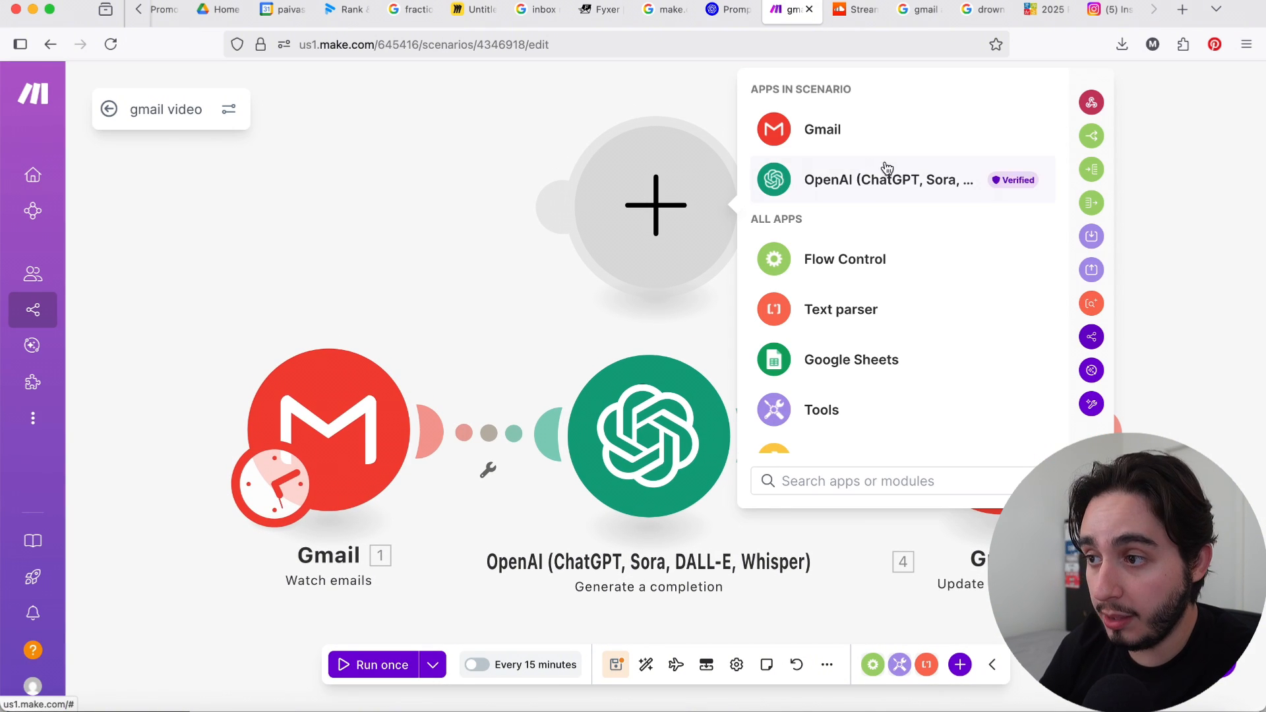
pyautogui.click(894, 129)
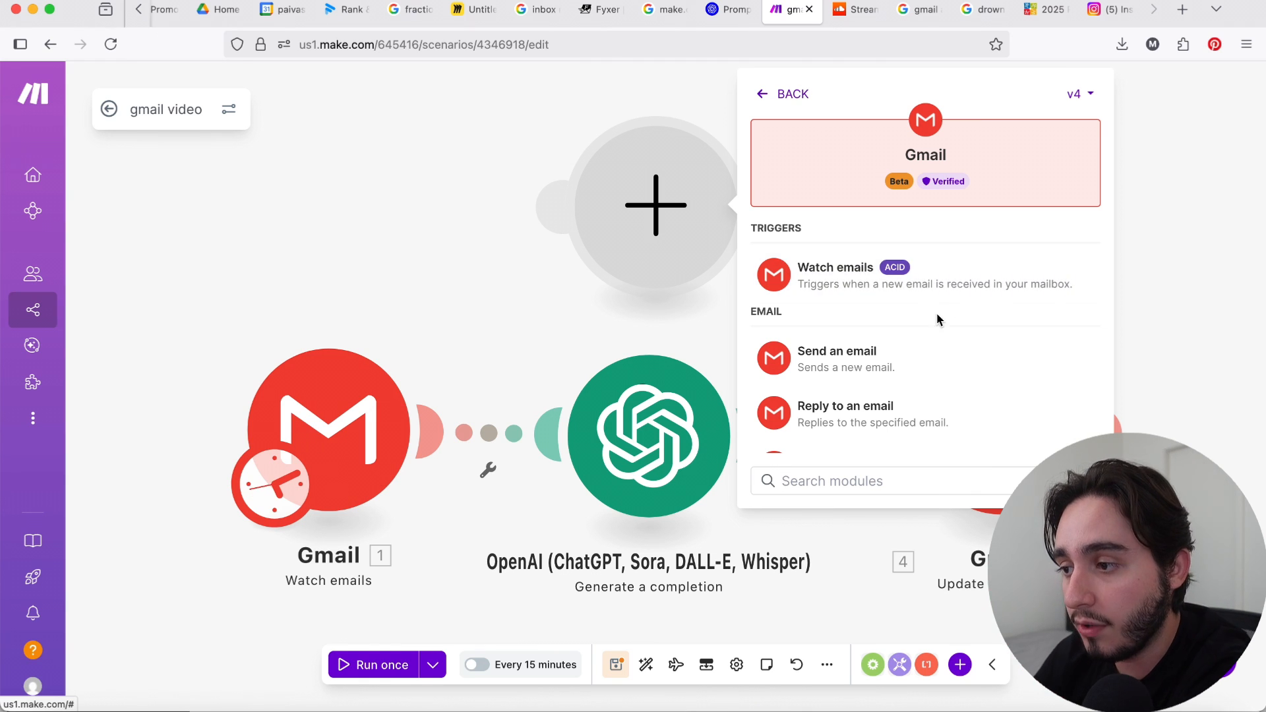
pyautogui.scroll(-5, 940, 320)
pyautogui.scroll(5, 943, 326)
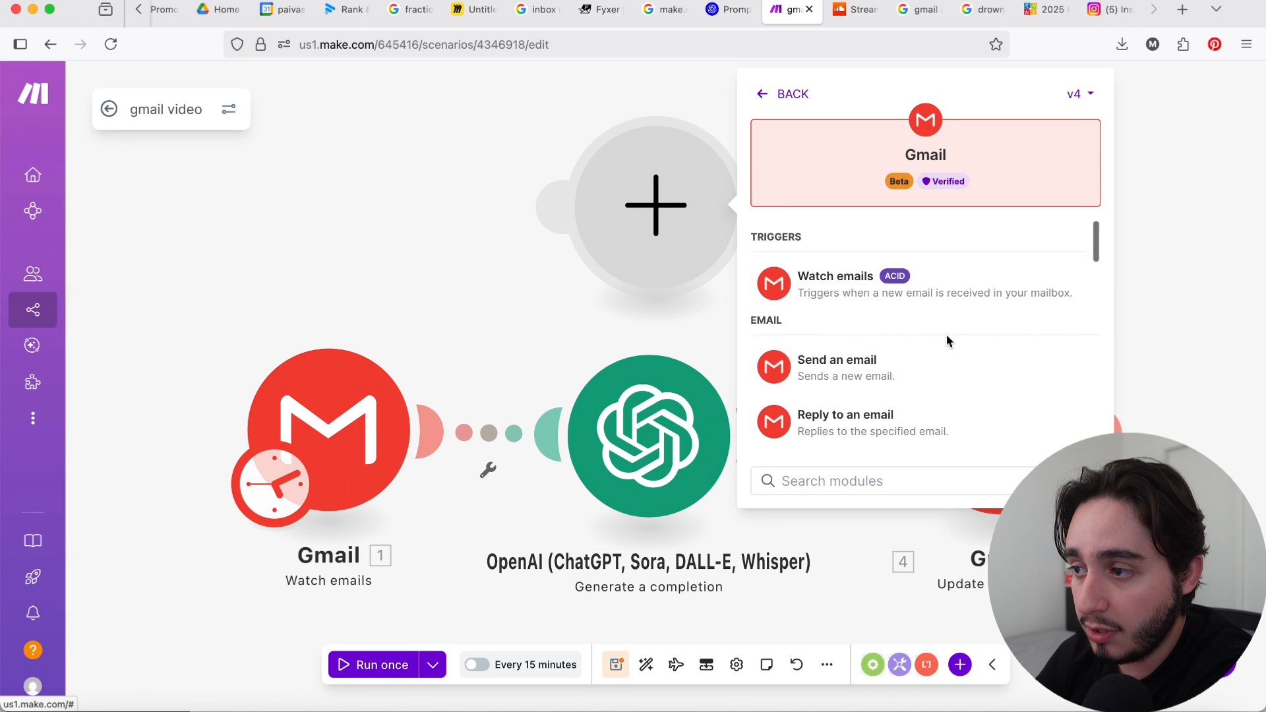
# Step: Switch the Gmail app's module list to version v2 and back to v4
pyautogui.click(1077, 94)
pyautogui.click(1072, 157)
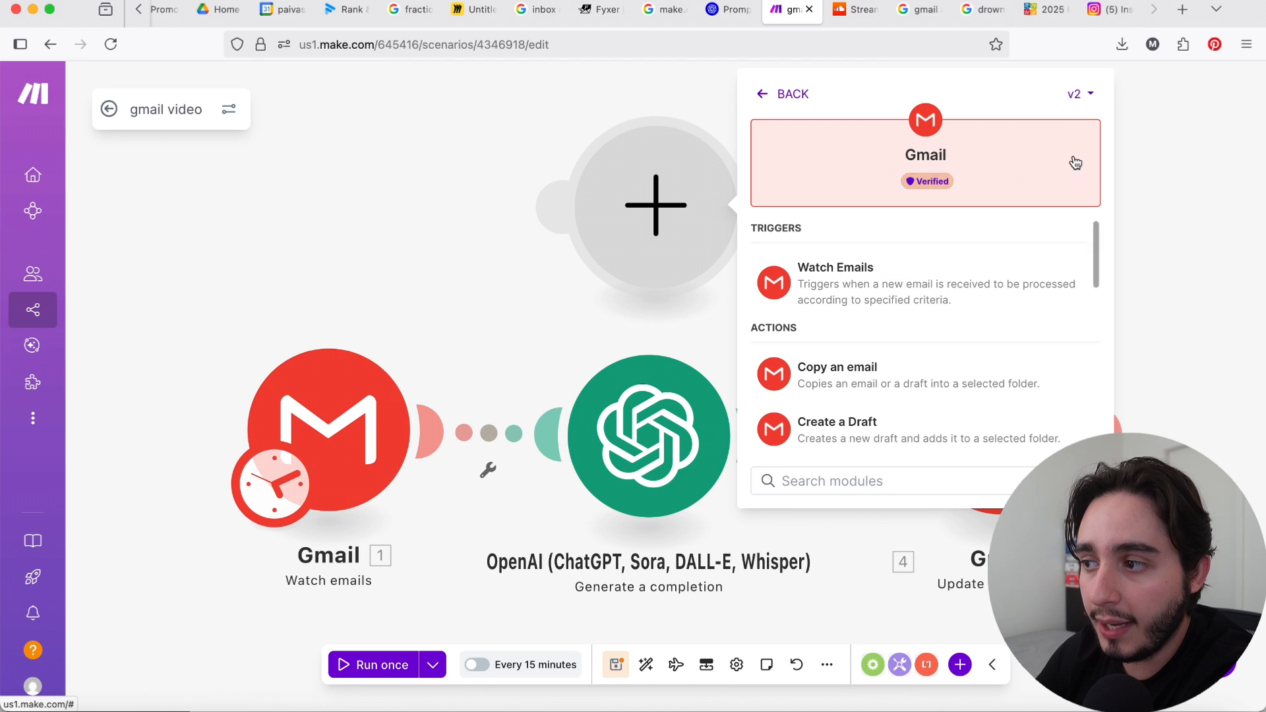
pyautogui.click(1080, 93)
pyautogui.click(1073, 129)
pyautogui.moveTo(893, 180)
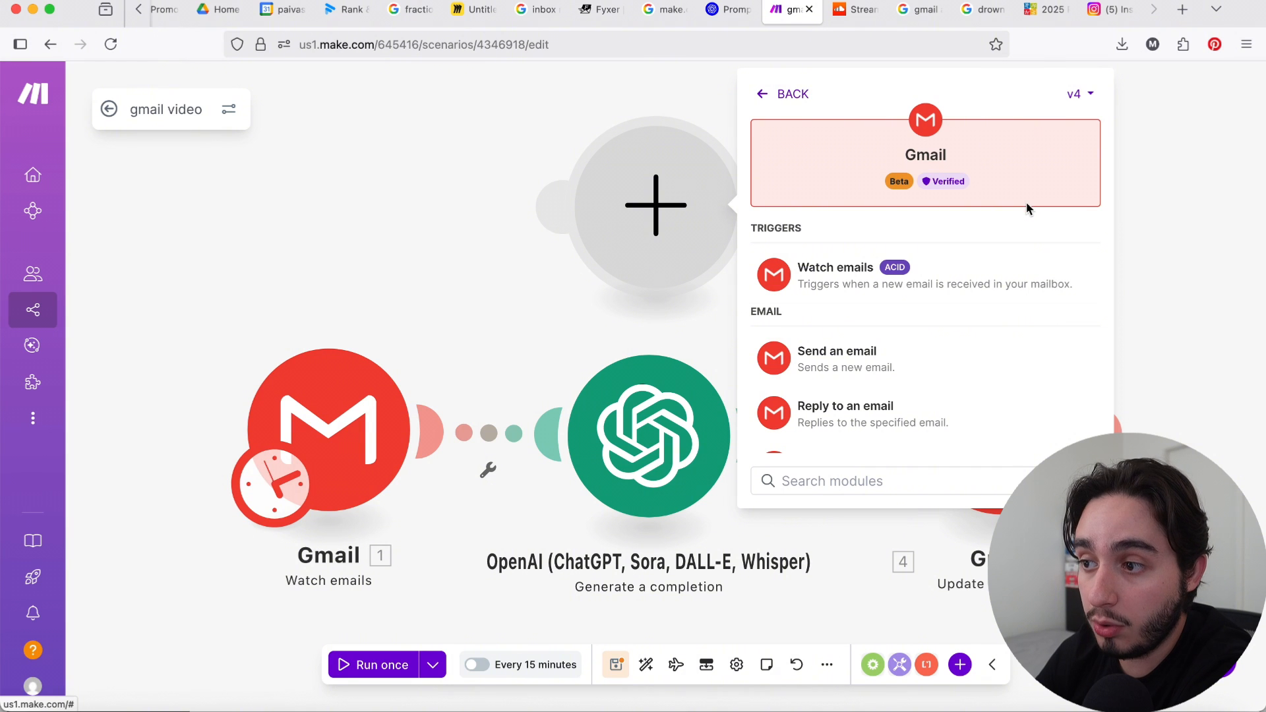
# Step: Close the Gmail module list and delete the empty module from the canvas
pyautogui.click(1166, 196)
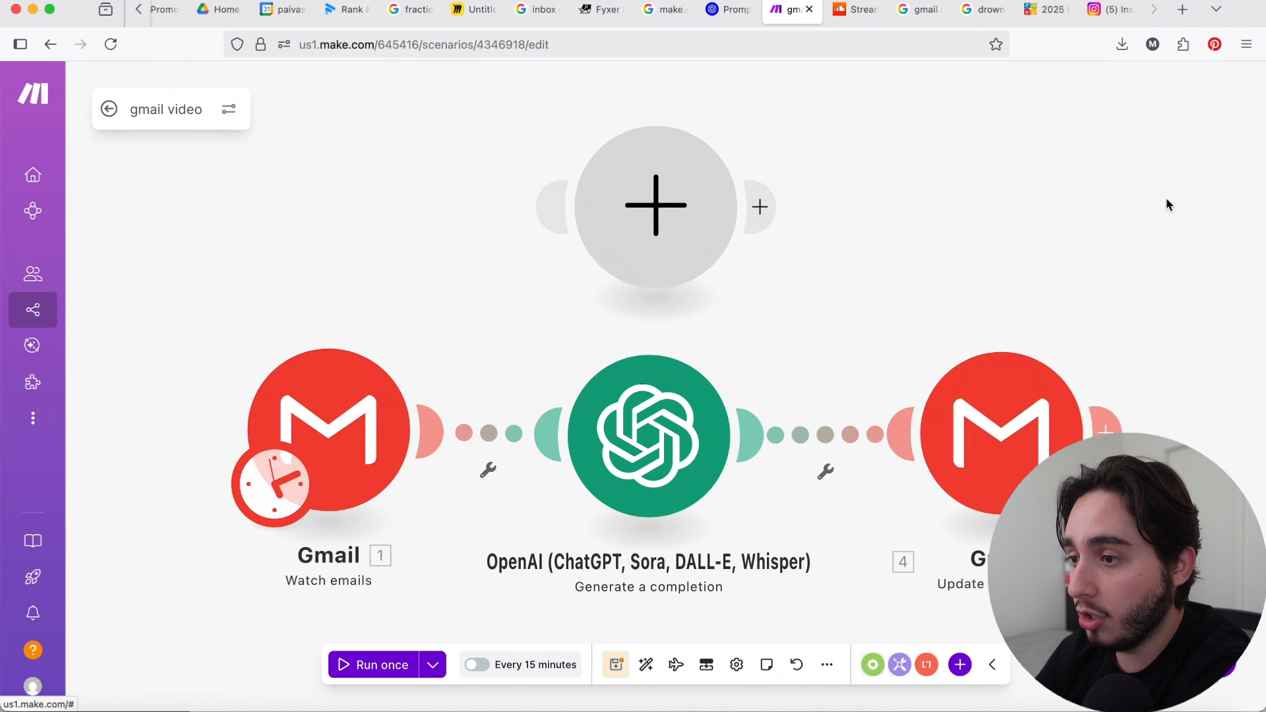
pyautogui.rightClick(641, 223)
pyautogui.click(712, 262)
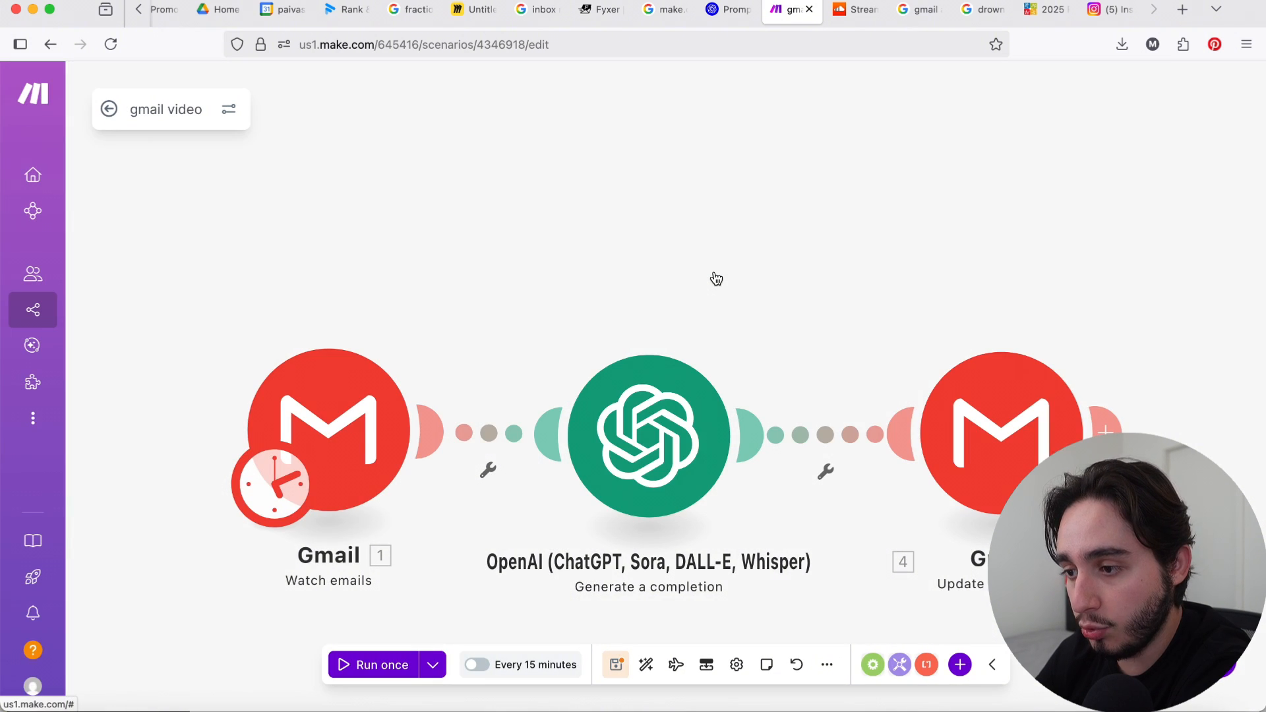
# Step: Examine the settings of the Gmail Watch emails module, including its connection, folder, criteria and limit
pyautogui.click(335, 439)
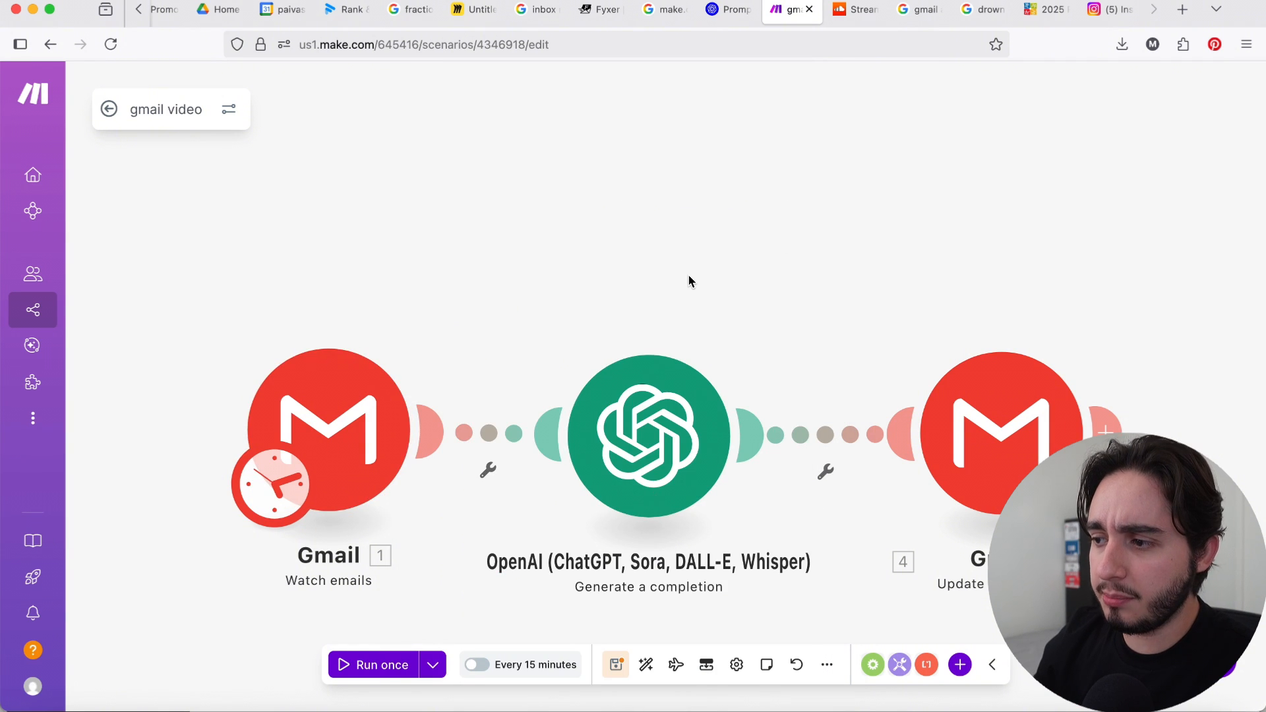
pyautogui.scroll(-2, 688, 277)
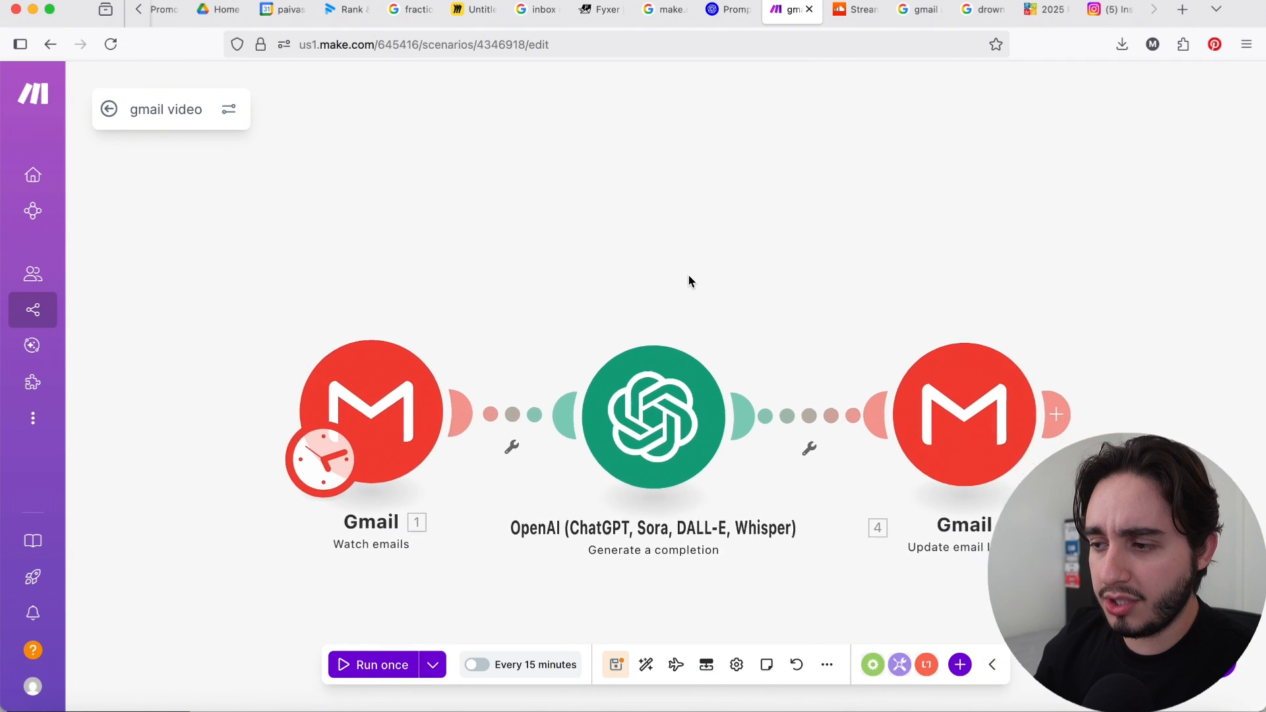
pyautogui.moveTo(686, 264); pyautogui.dragTo(670, 204)
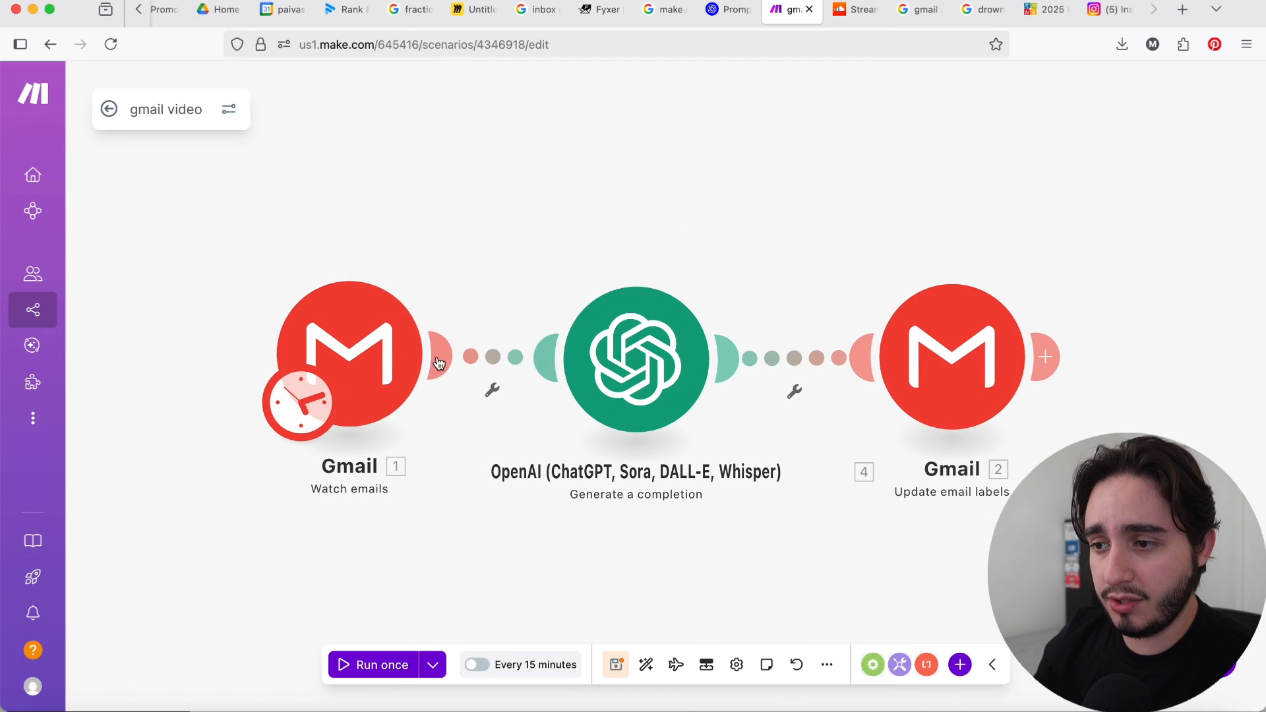
# Step: Configure the Gmail Watch emails module with the Simple filter type and the System folders: Inbox folder
pyautogui.click(363, 376)
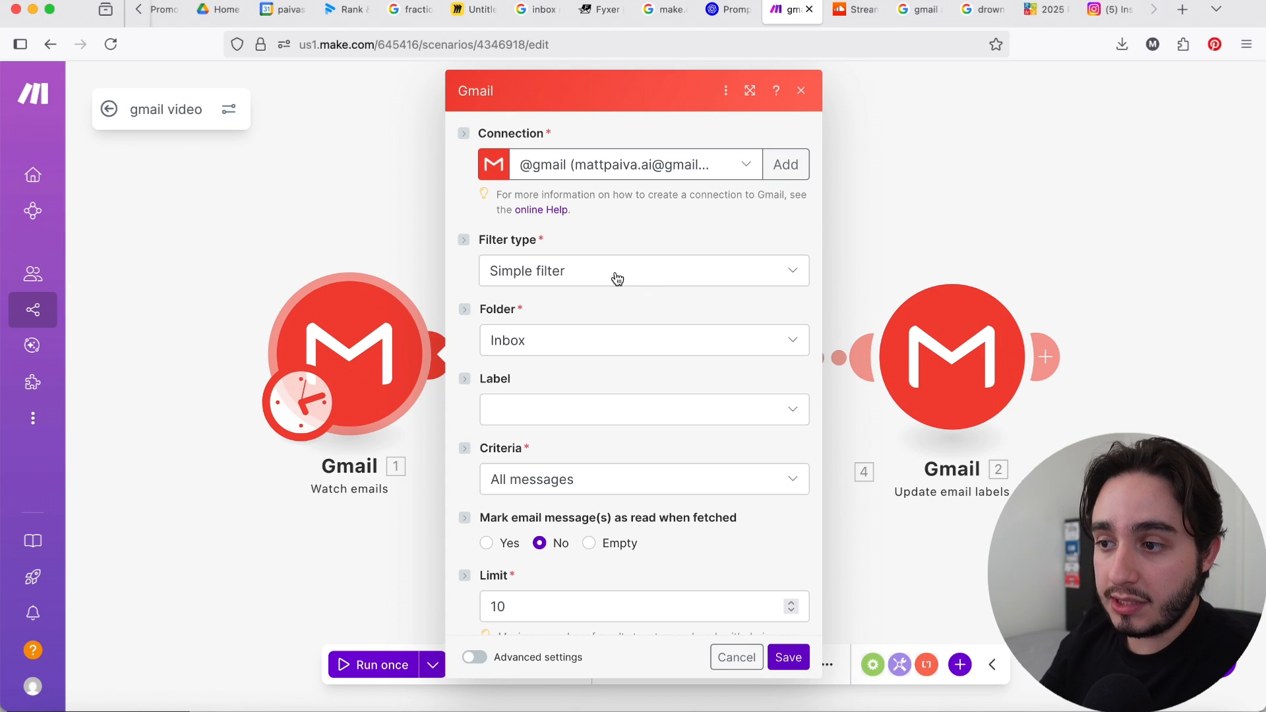
pyautogui.click(587, 276)
pyautogui.click(628, 224)
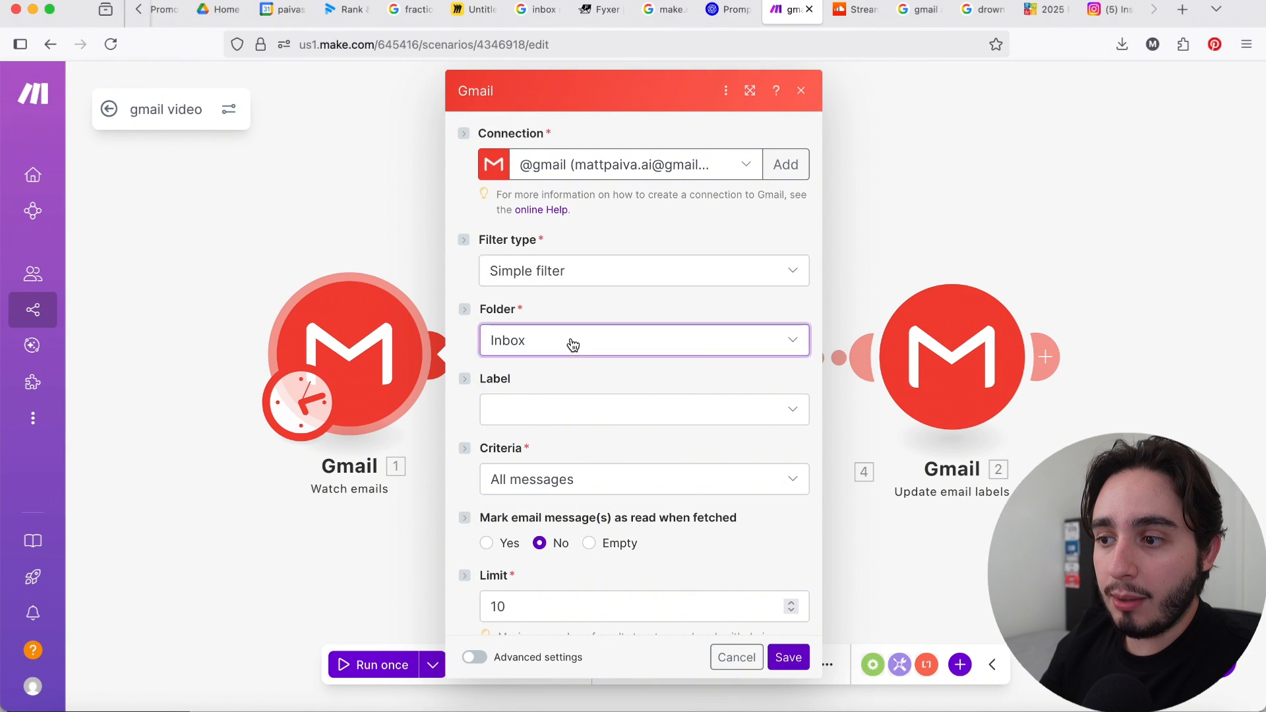
pyautogui.click(574, 343)
pyautogui.click(624, 303)
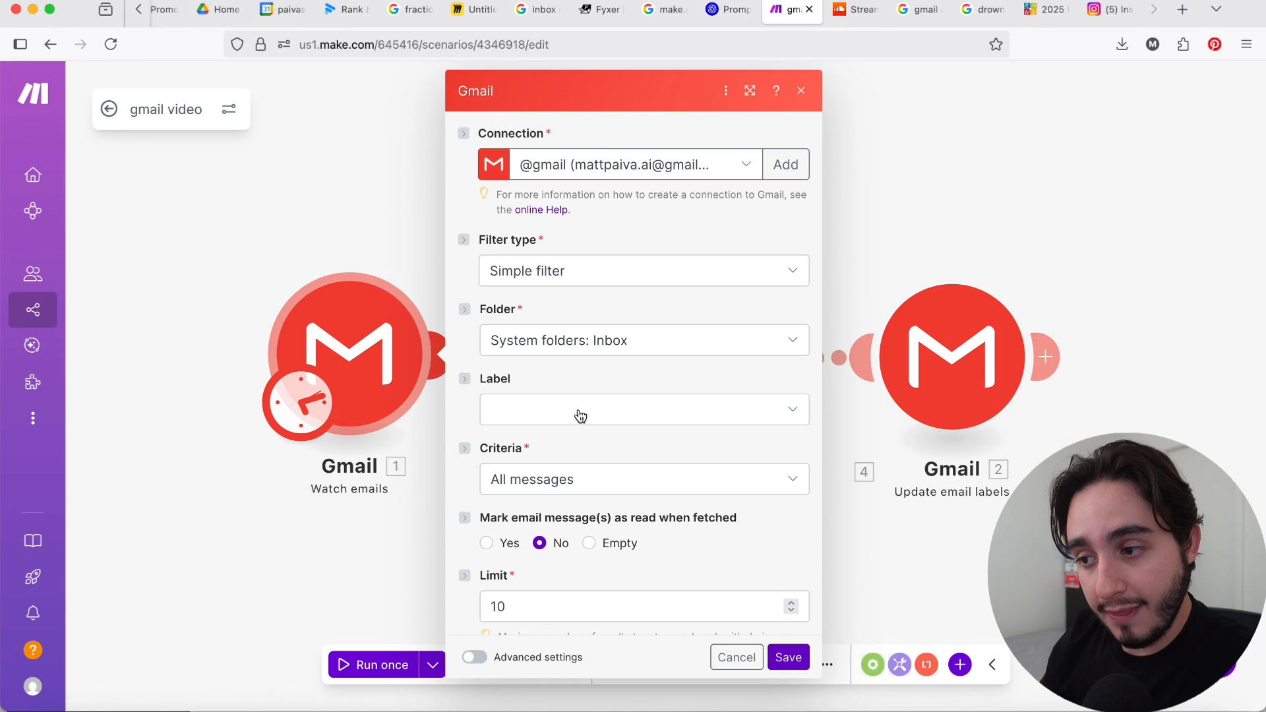
# Step: Set the Gmail Watch emails module's result limit to 1 and save the module
pyautogui.scroll(-2, 591, 414)
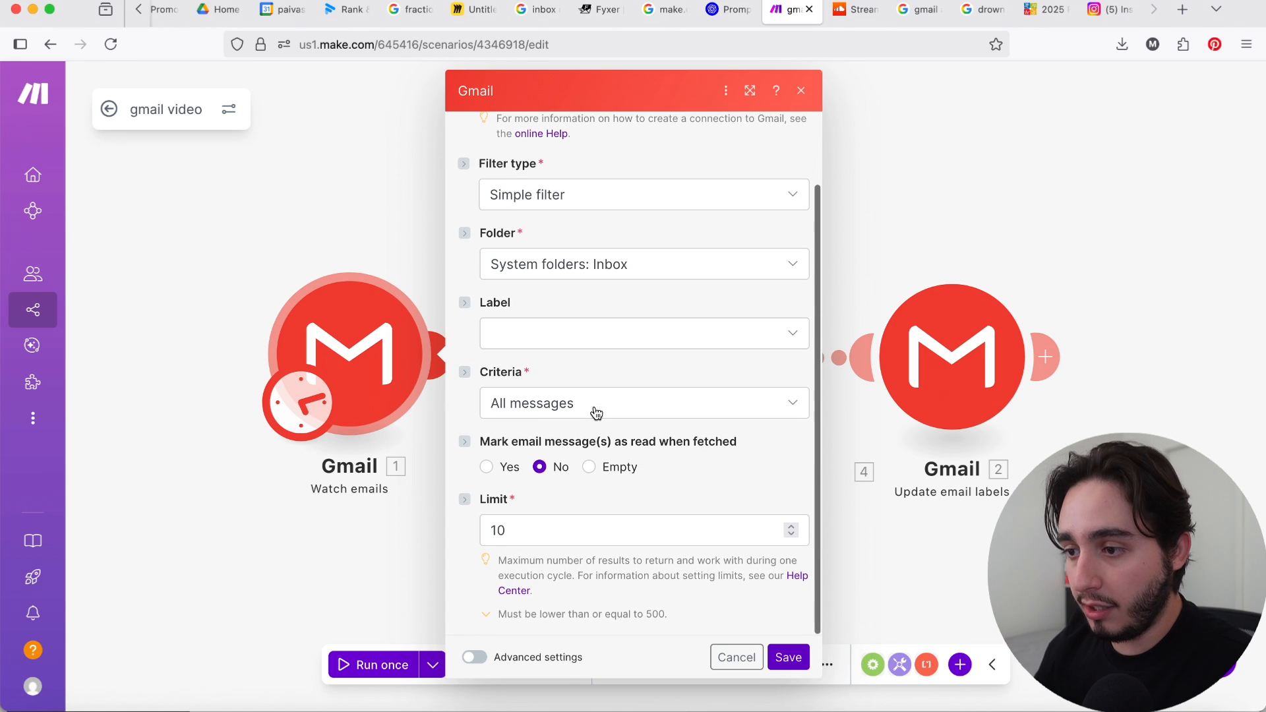
pyautogui.click(526, 542)
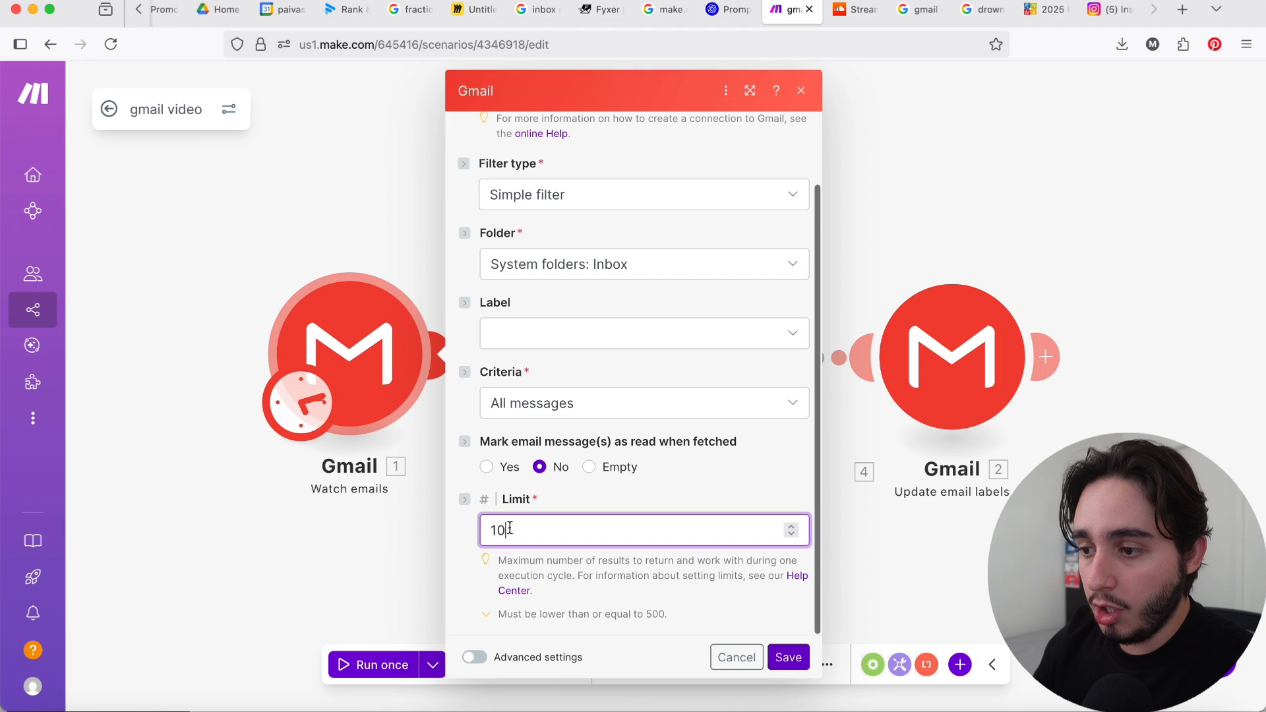
pyautogui.moveTo(505, 531); pyautogui.dragTo(498, 531)
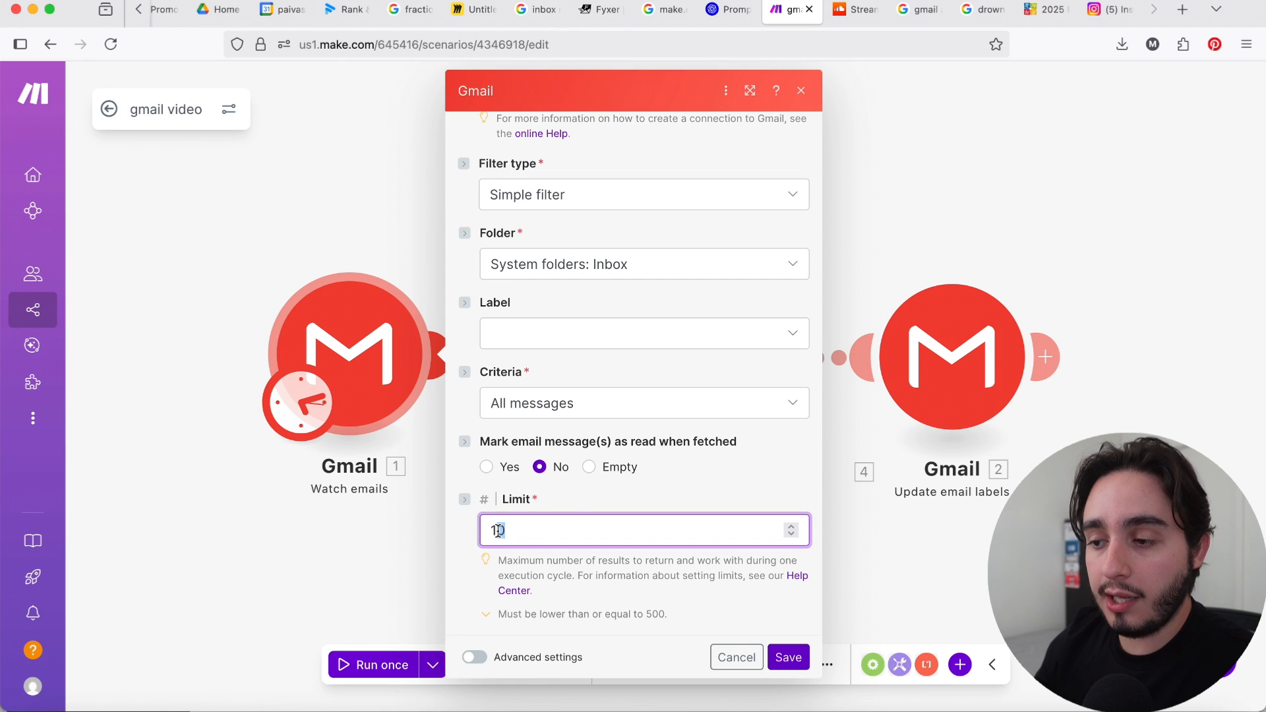
pyautogui.press('BackSpace')
pyautogui.press('BackSpace')
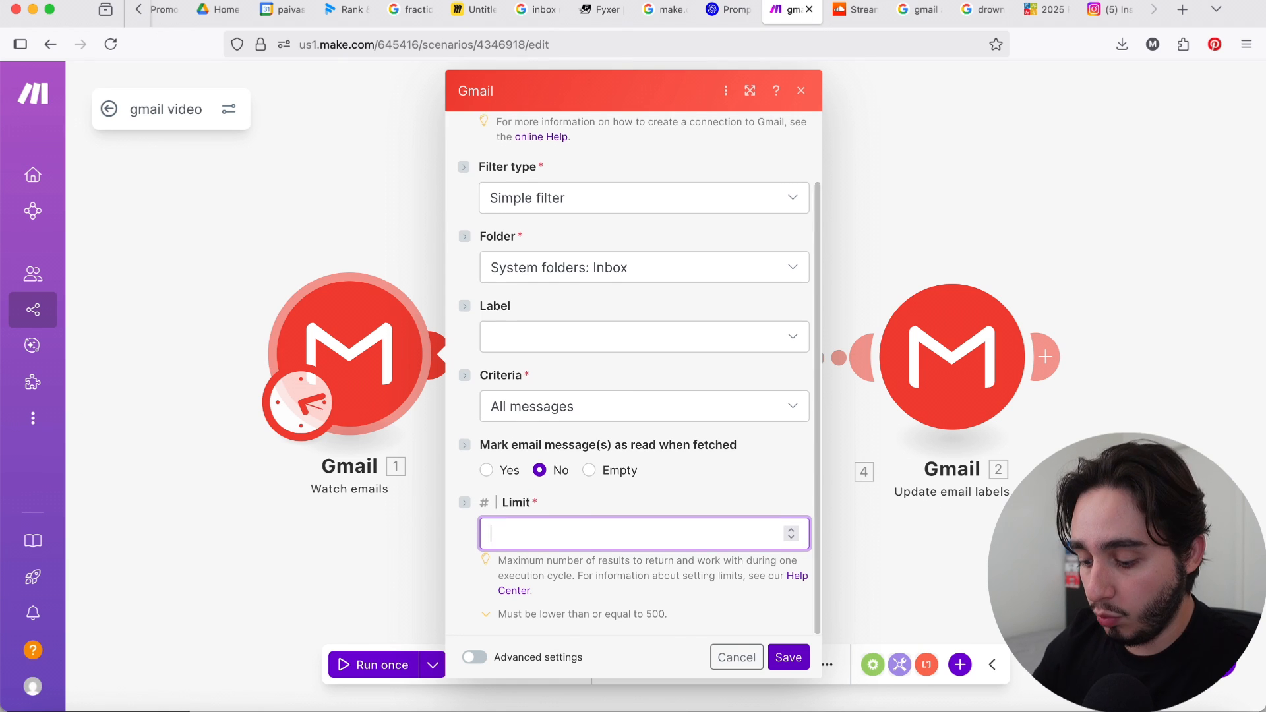
pyautogui.write('1')
pyautogui.click(788, 657)
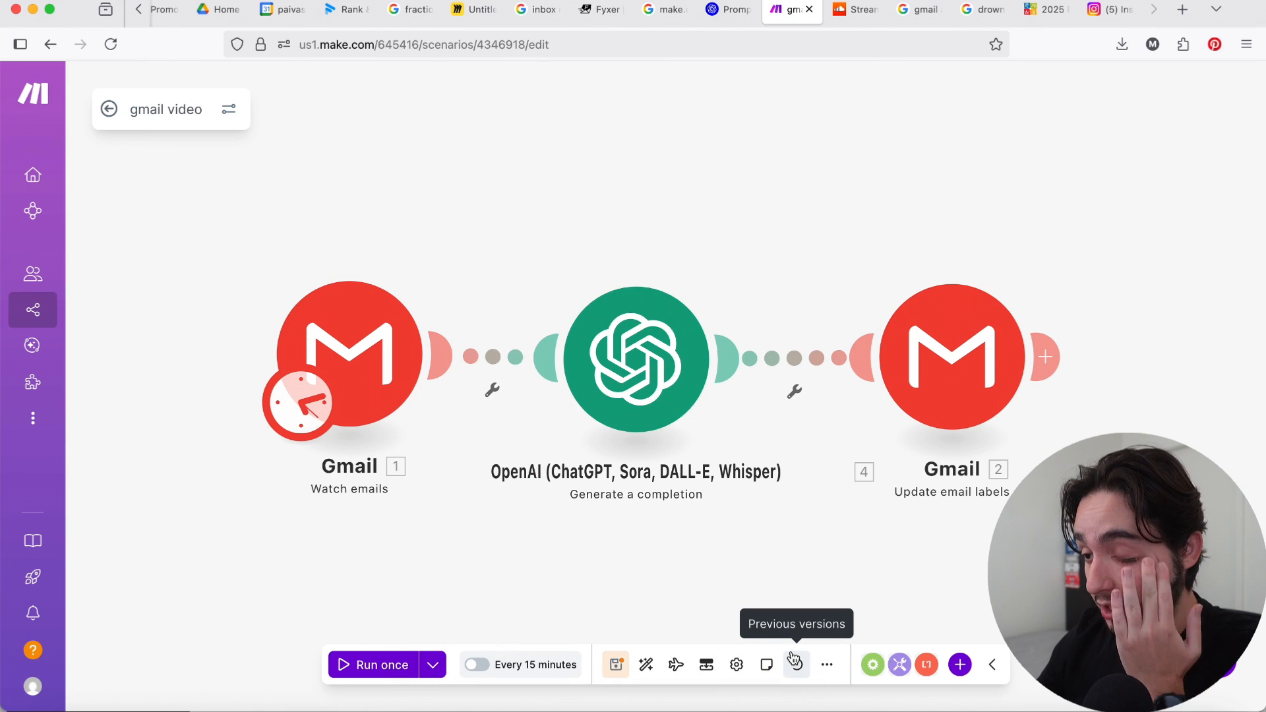
# Step: Examine the OpenAI module's model, its newsletter detection system prompt with examples, and the user message
pyautogui.click(644, 406)
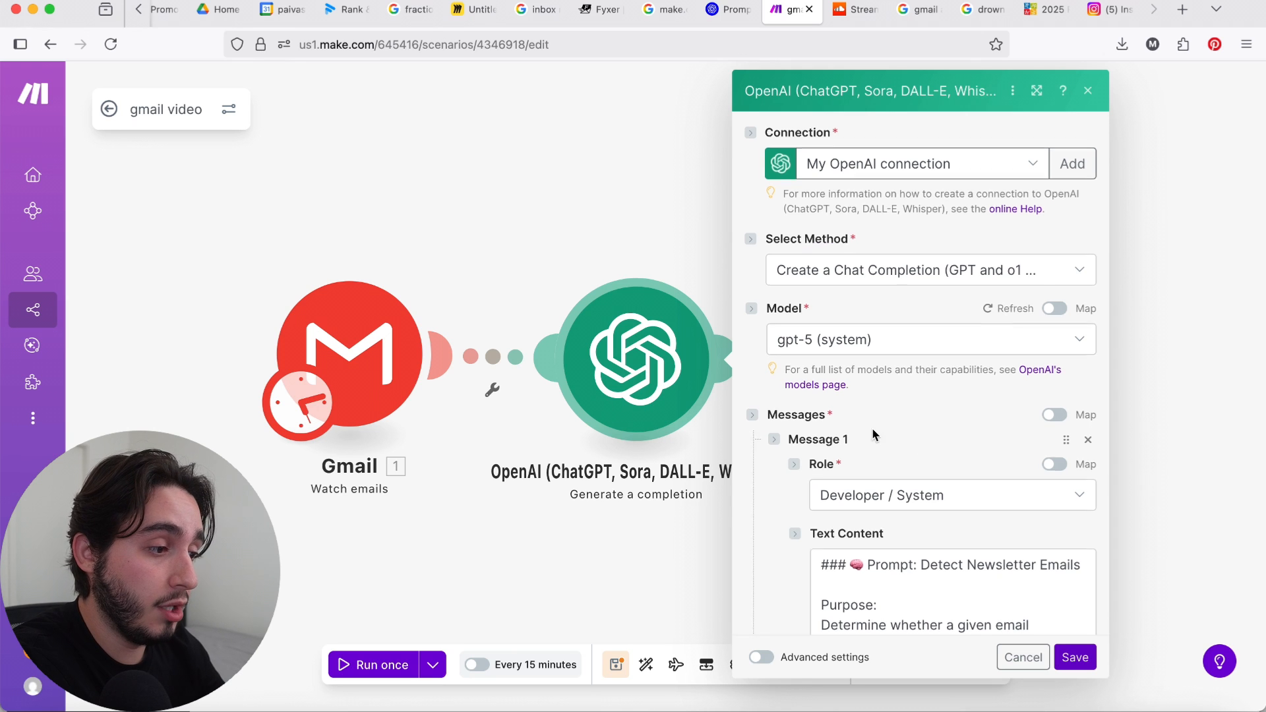
pyautogui.scroll(-5, 875, 429)
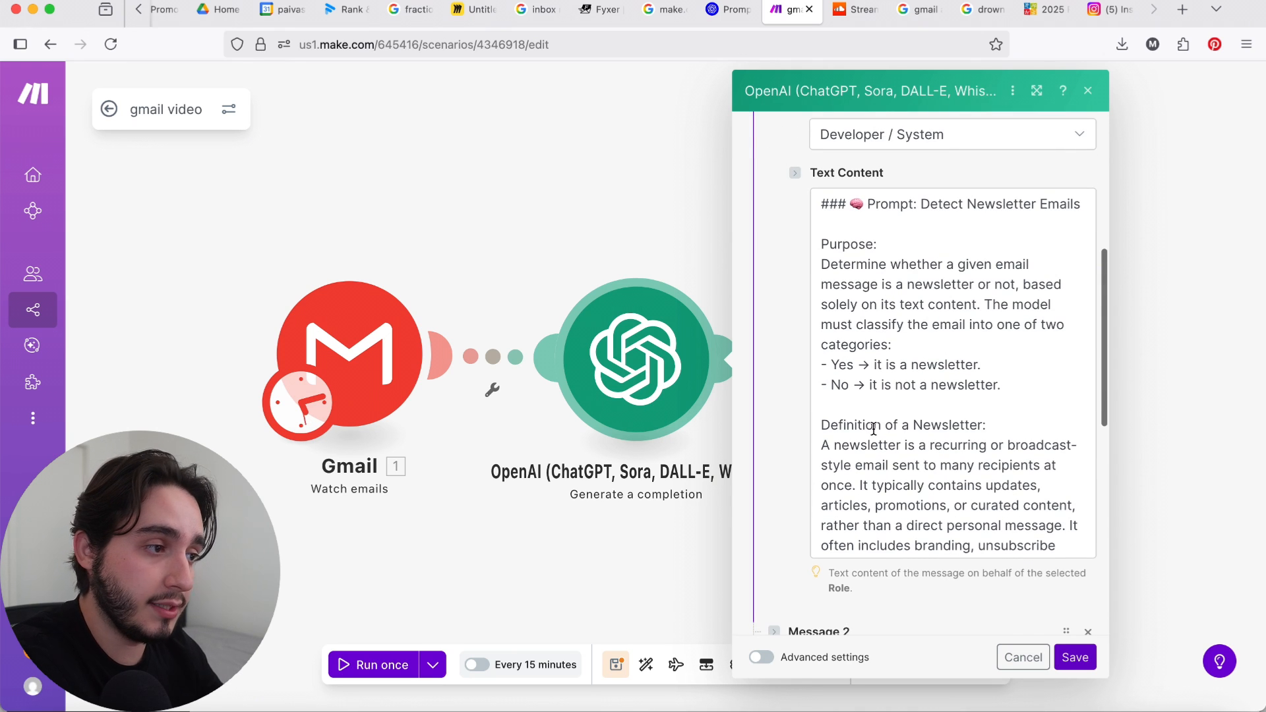
pyautogui.scroll(-4, 874, 428)
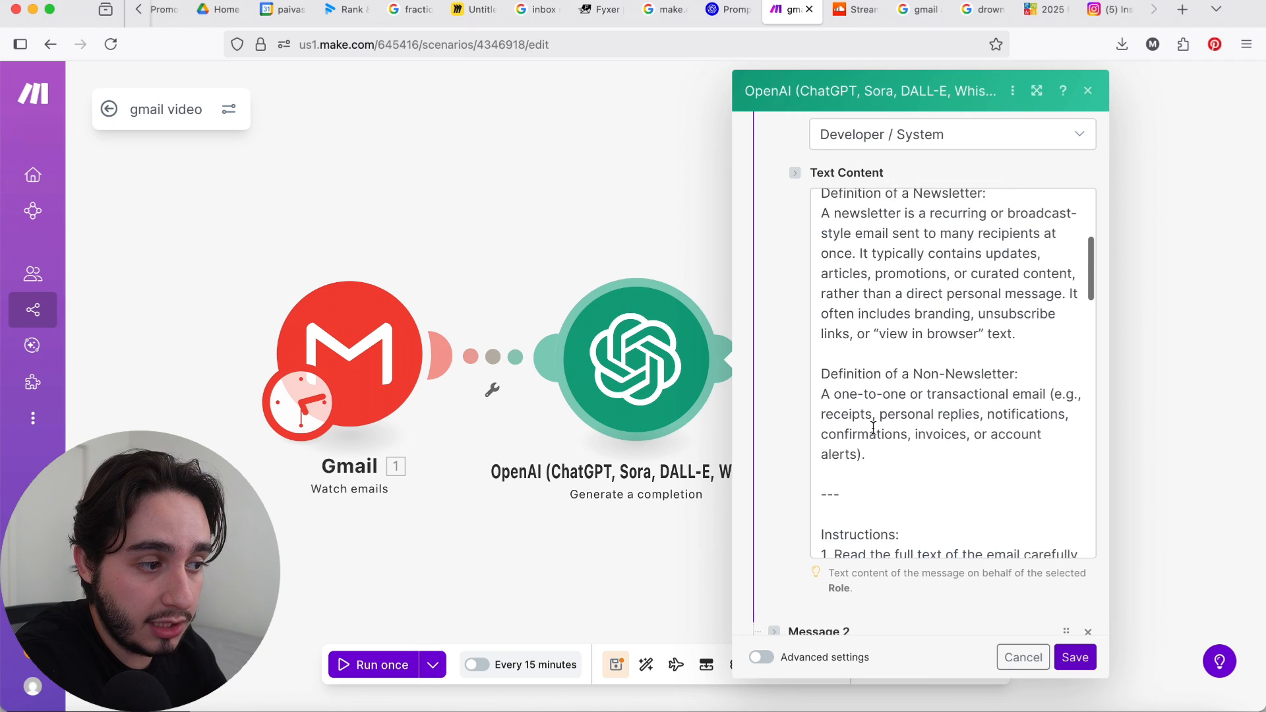
pyautogui.scroll(6, 874, 428)
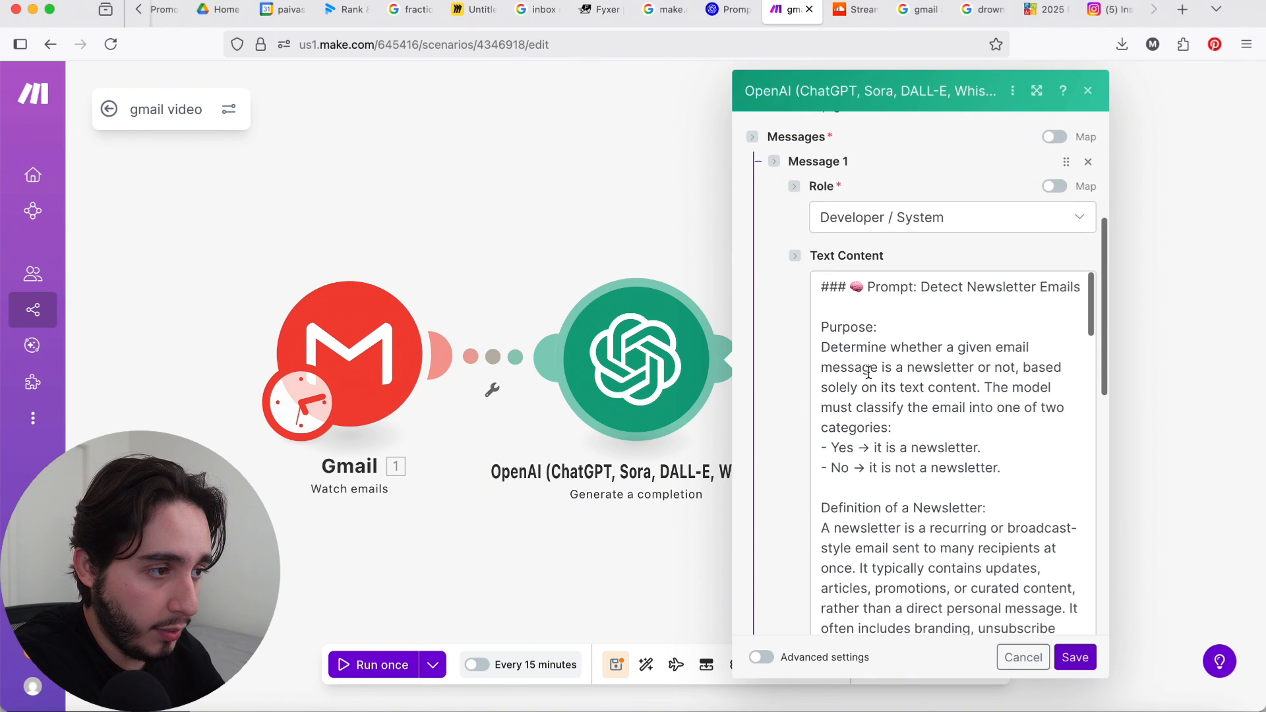
pyautogui.scroll(-6, 957, 438)
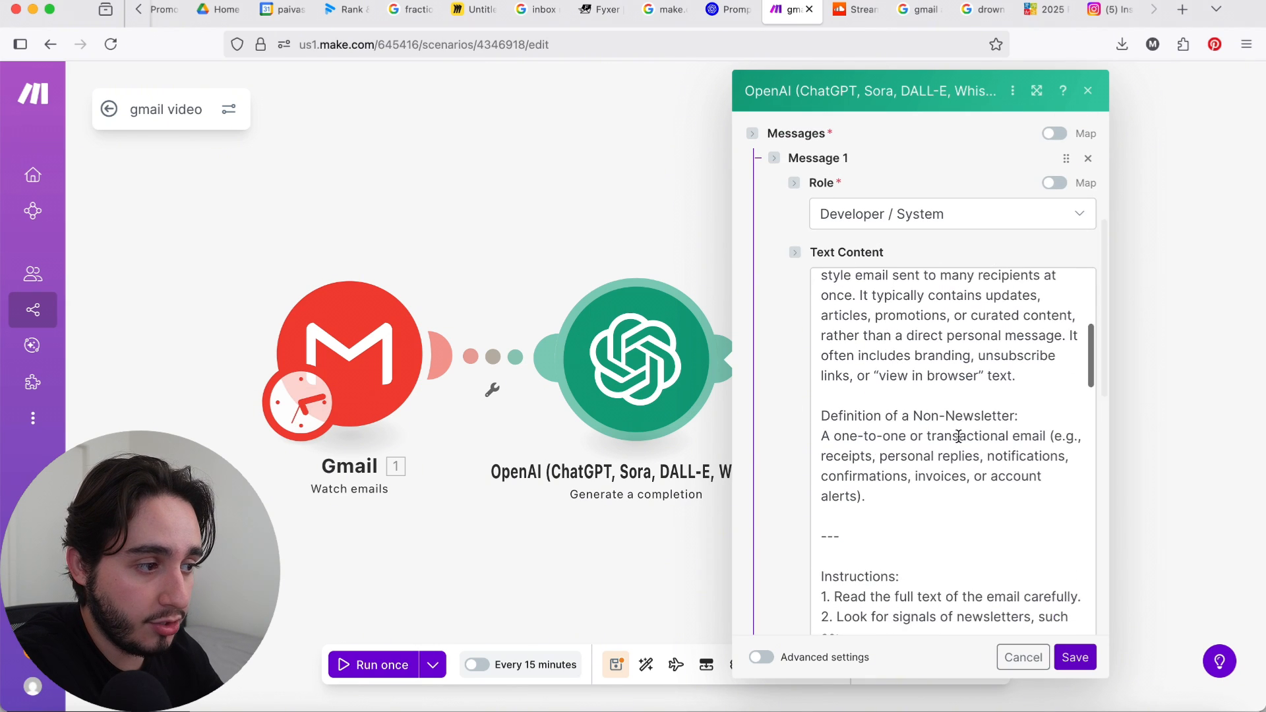
pyautogui.scroll(-8, 893, 443)
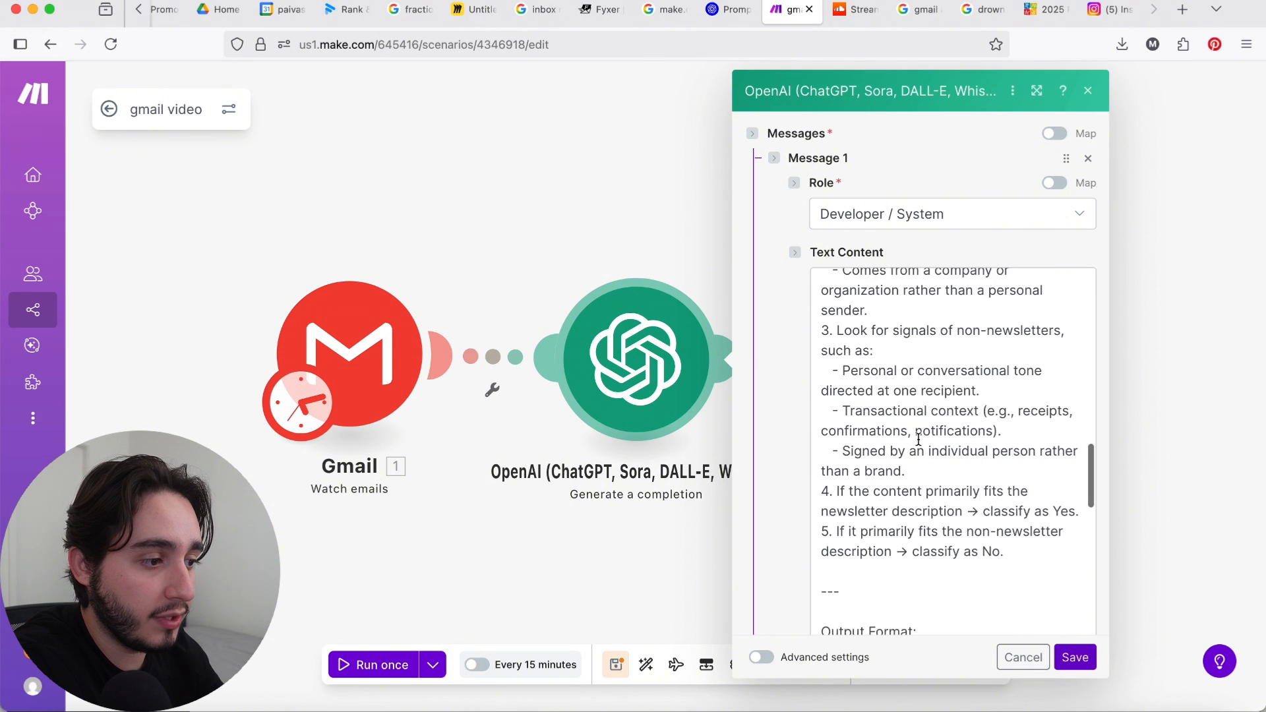
pyautogui.scroll(-3, 919, 440)
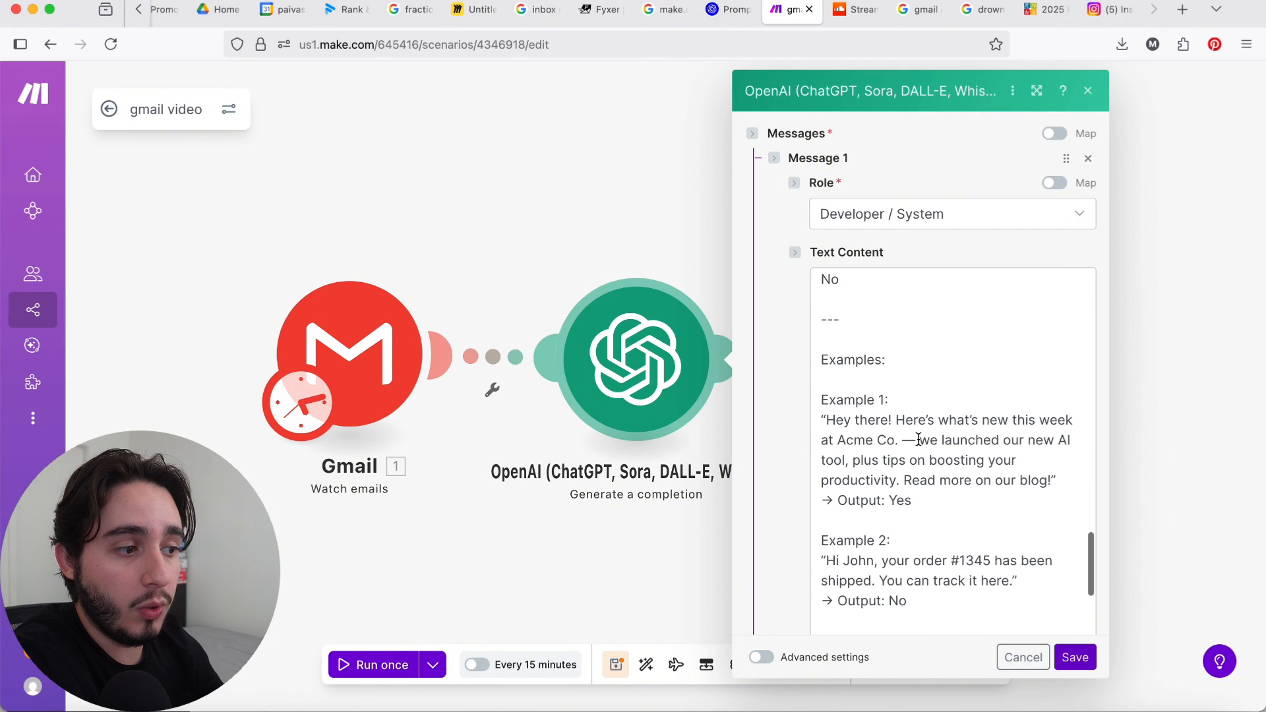
pyautogui.scroll(-4, 919, 439)
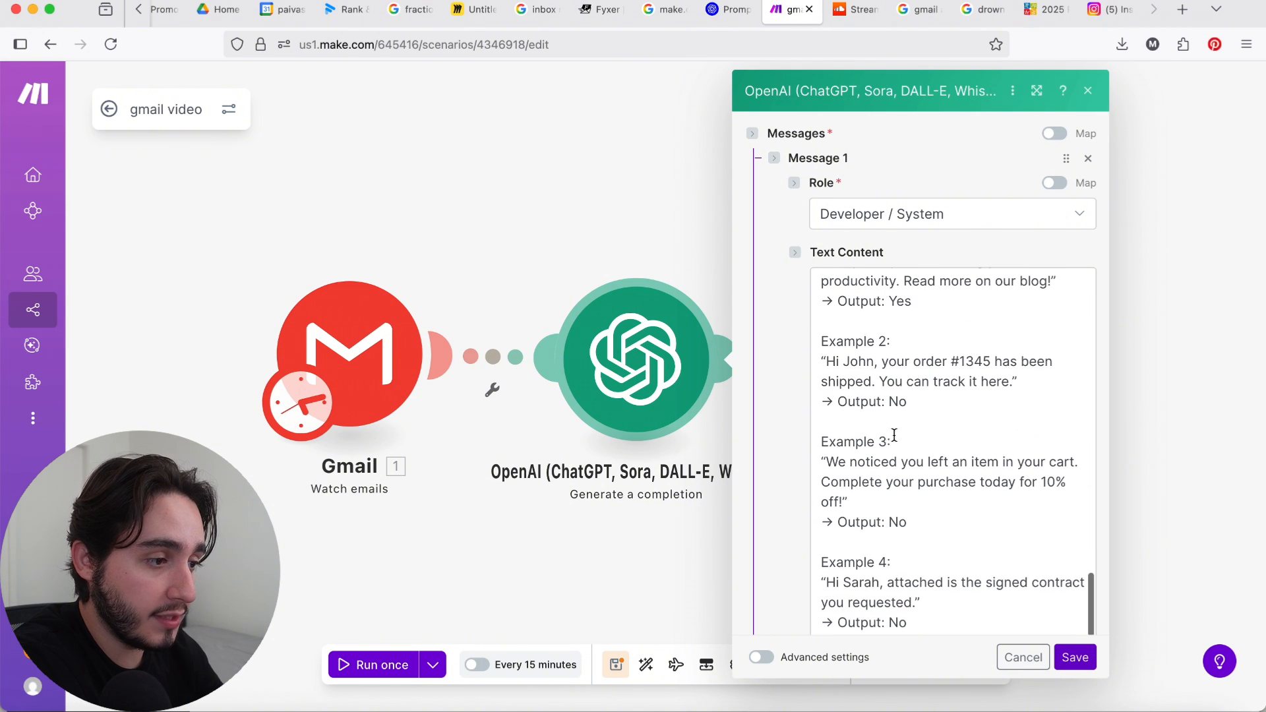
pyautogui.scroll(-3, 790, 428)
pyautogui.scroll(-2, 790, 429)
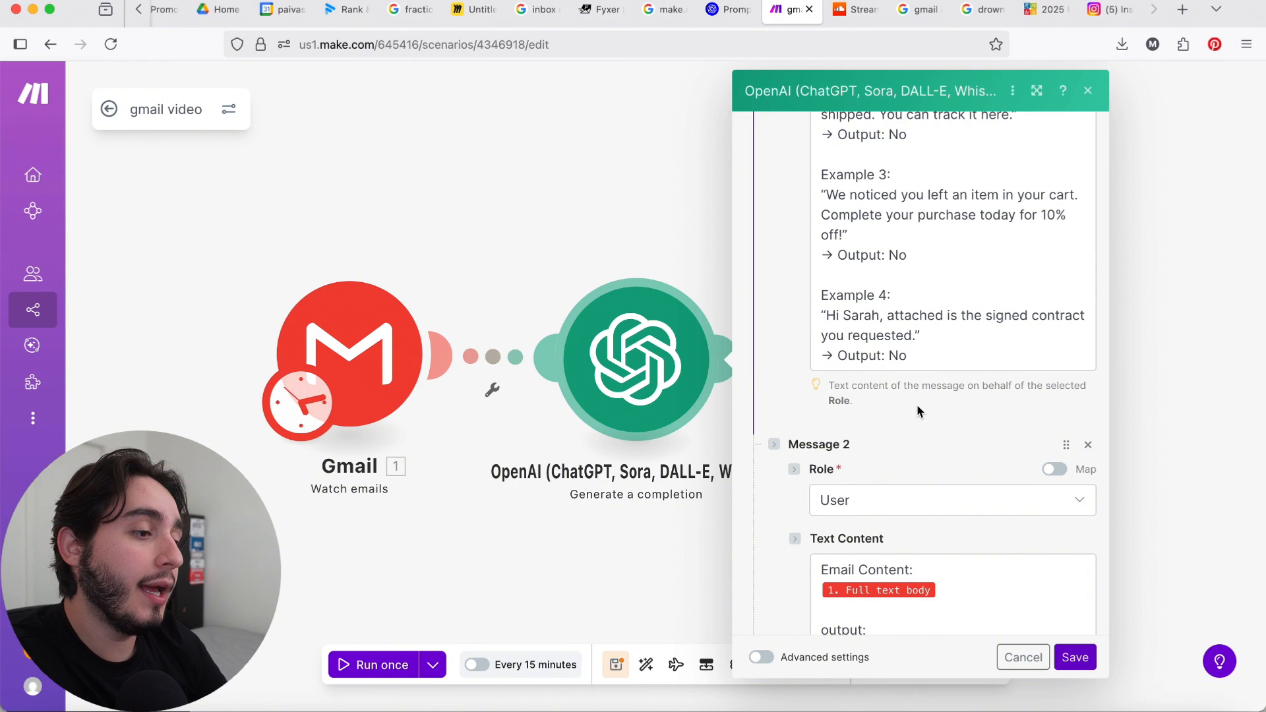
pyautogui.scroll(-1, 925, 417)
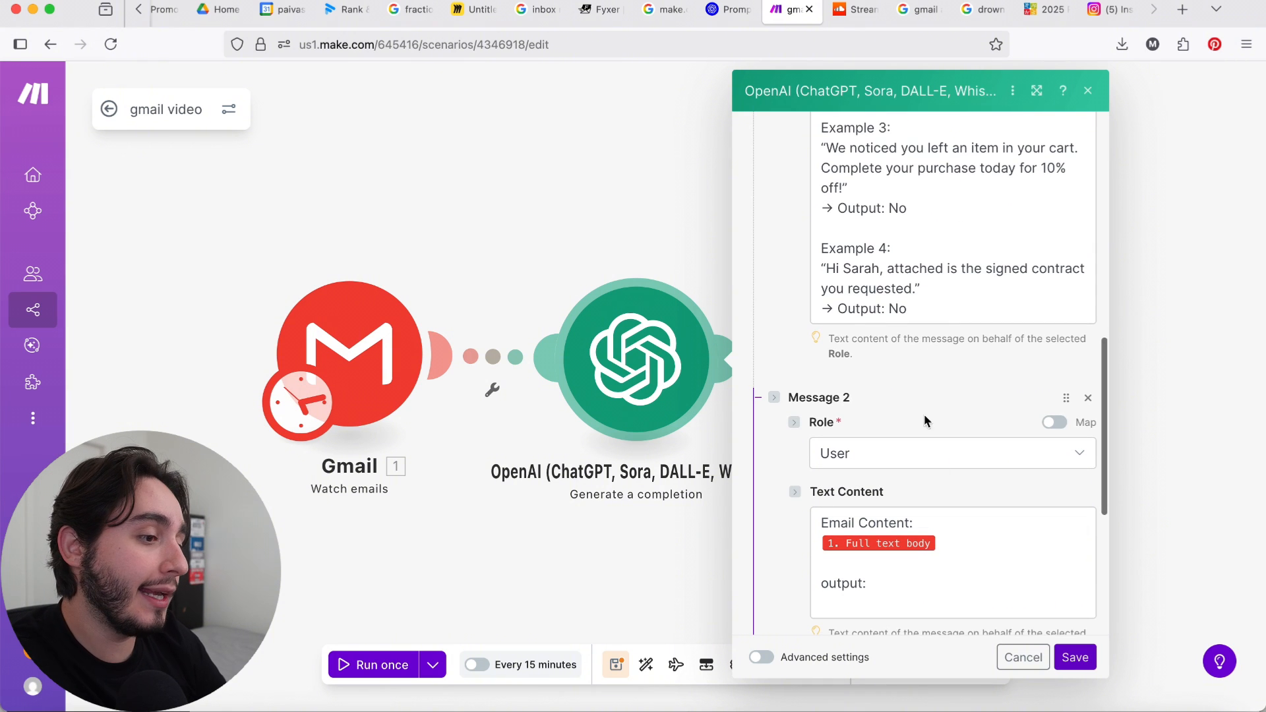
# Step: Check the Full text body mapping in Message 2 and save the OpenAI module
pyautogui.click(978, 551)
pyautogui.click(905, 587)
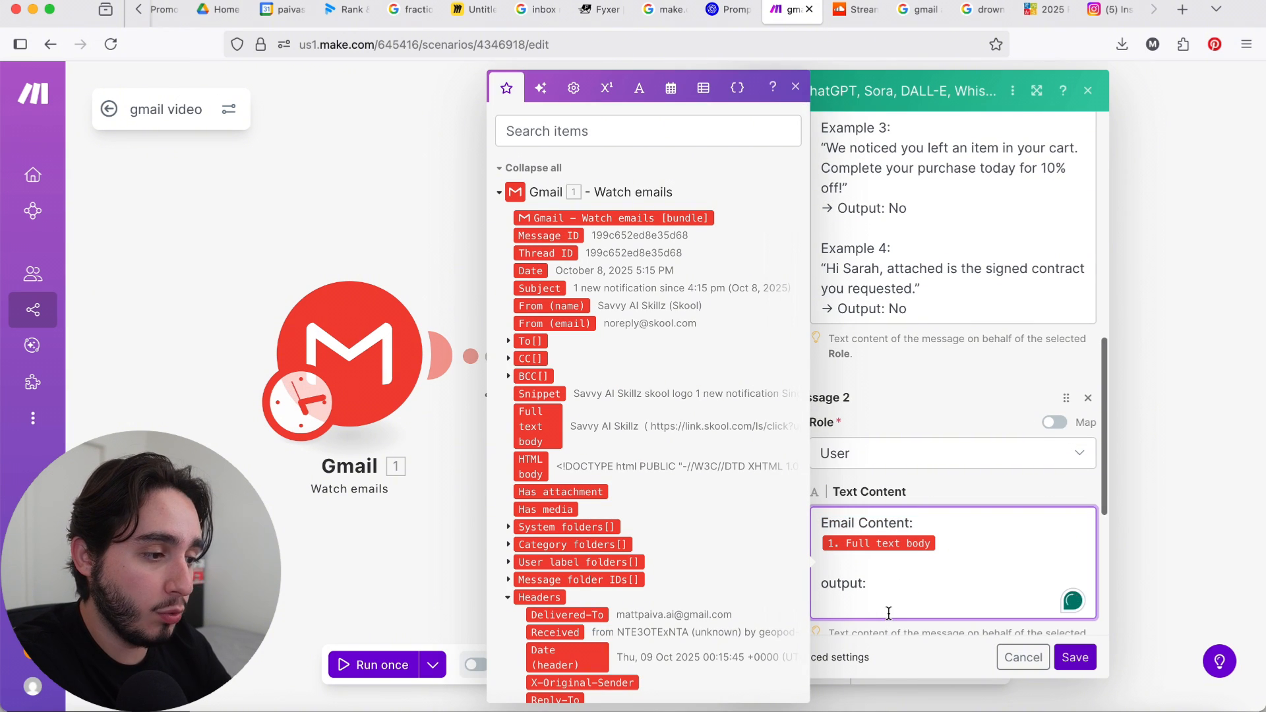
pyautogui.click(1075, 658)
# Step: Set the filter before the Update email labels module to require OpenAI's Choices[]: Text equal to Yes, and save it
pyautogui.click(806, 360)
pyautogui.click(858, 376)
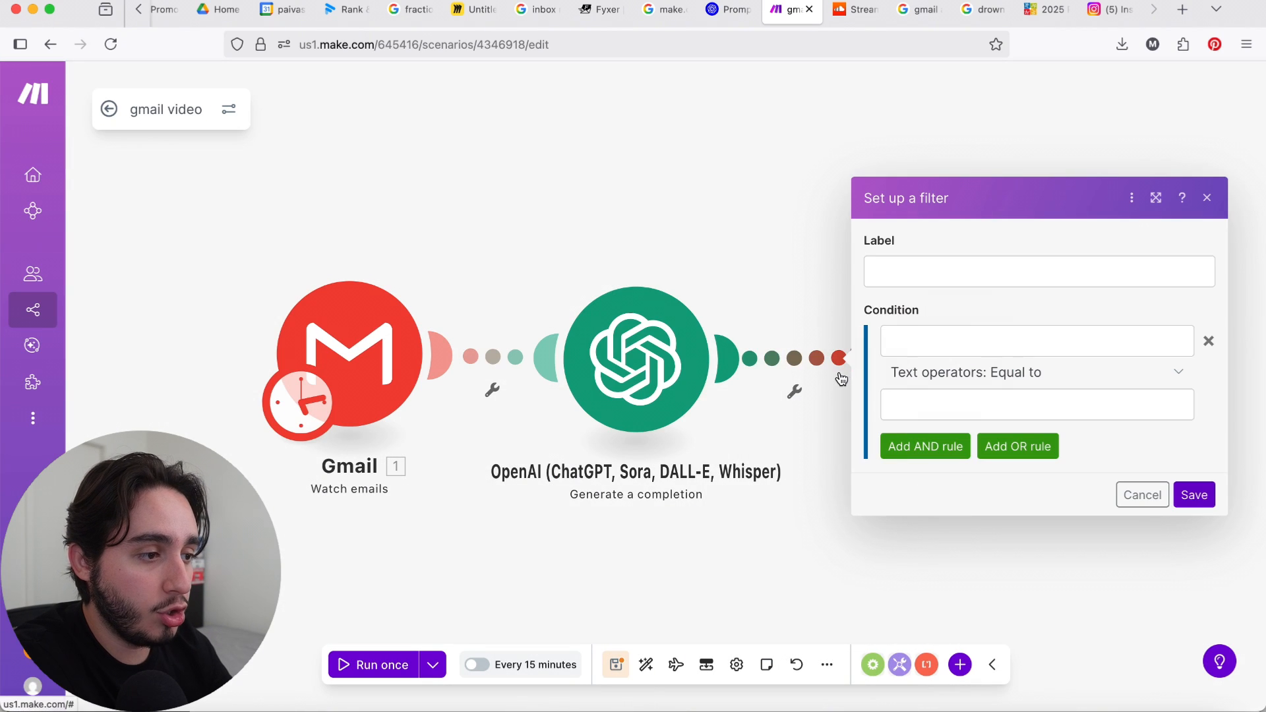
pyautogui.click(984, 346)
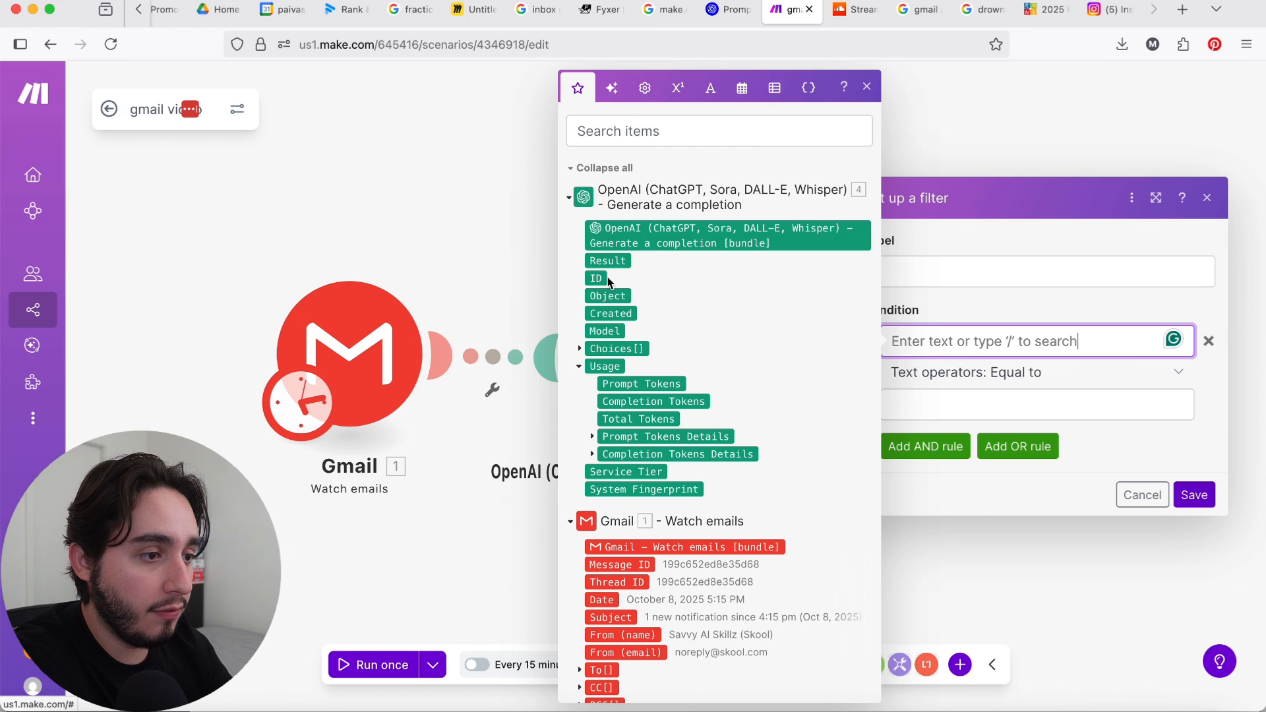
pyautogui.click(579, 349)
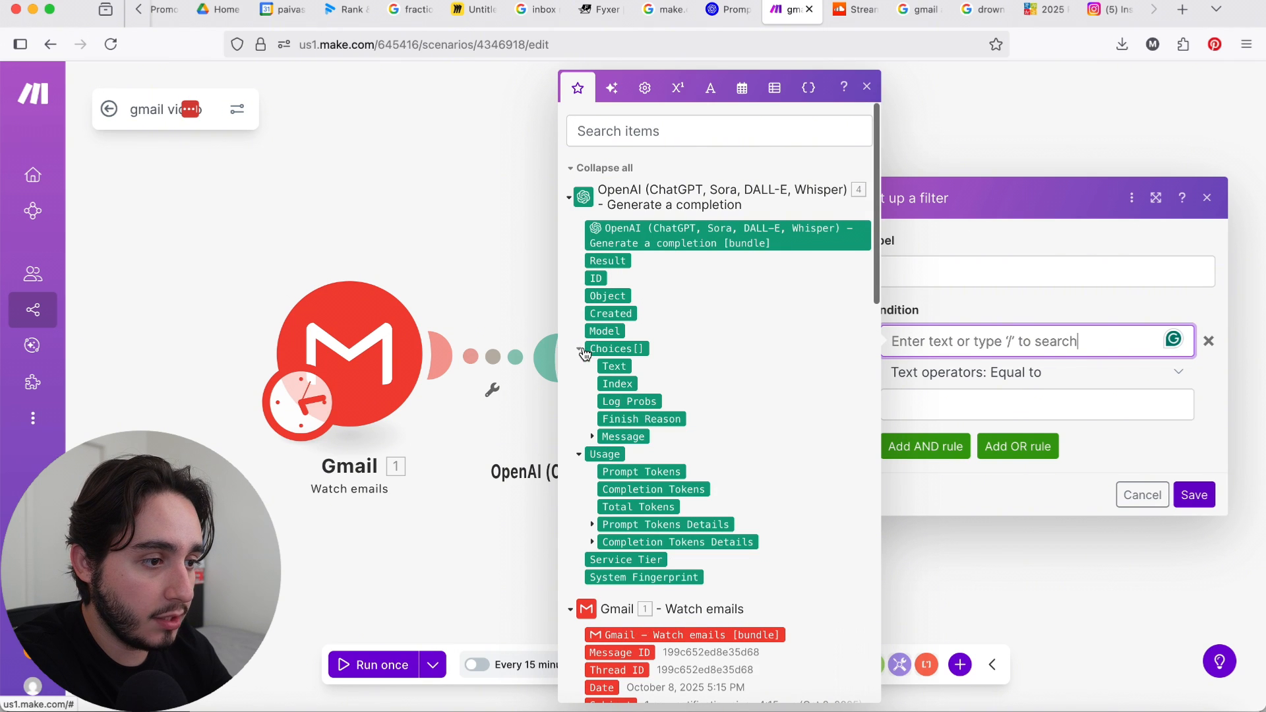
pyautogui.click(610, 366)
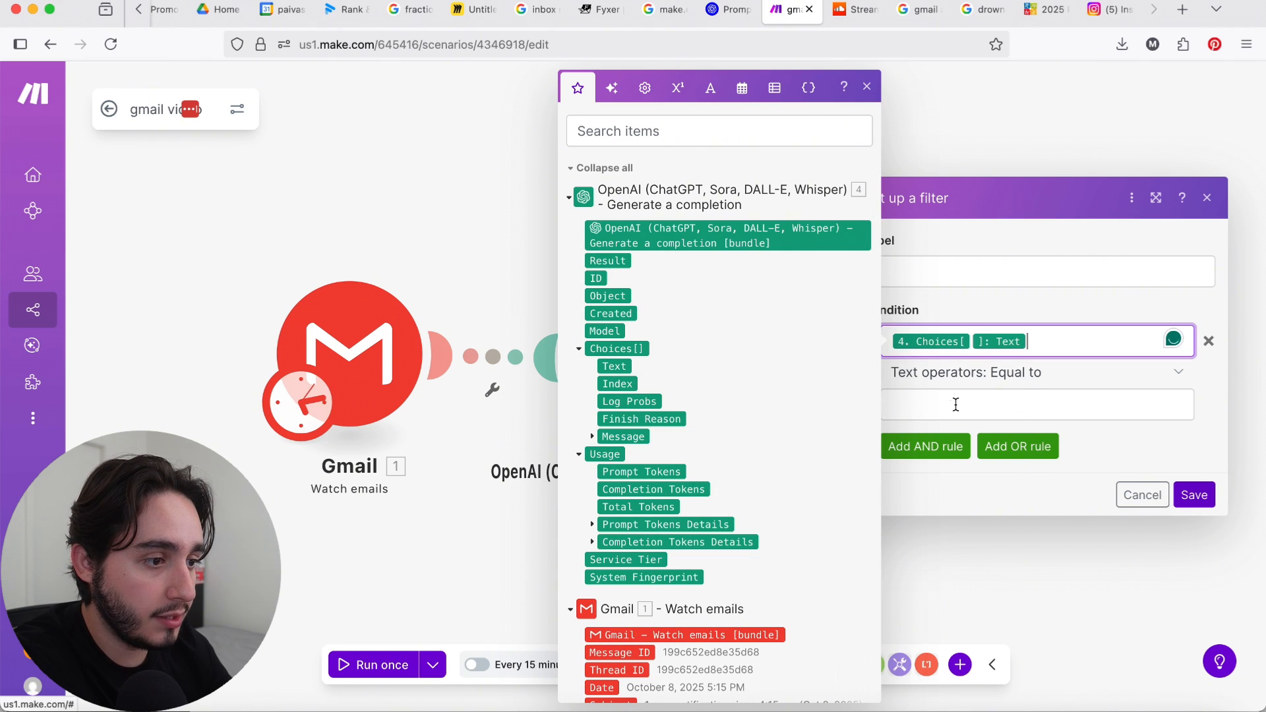
pyautogui.click(956, 405)
pyautogui.write('Yes')
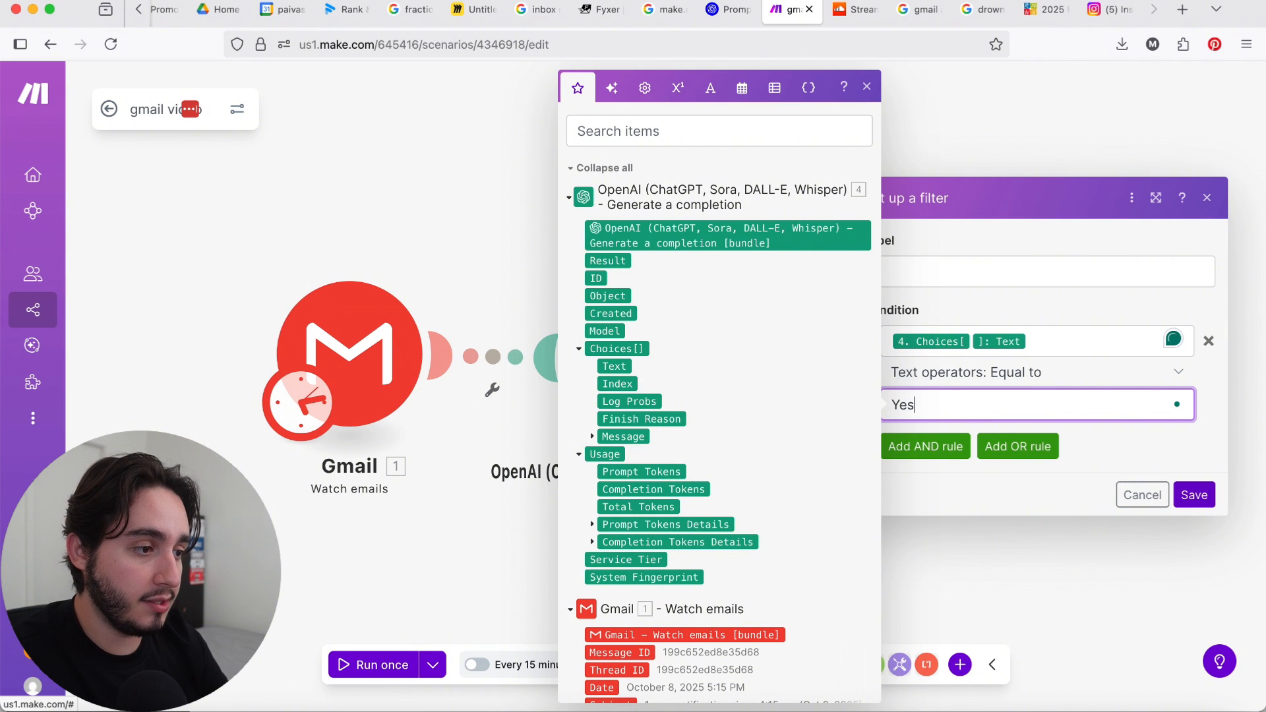
pyautogui.click(1197, 496)
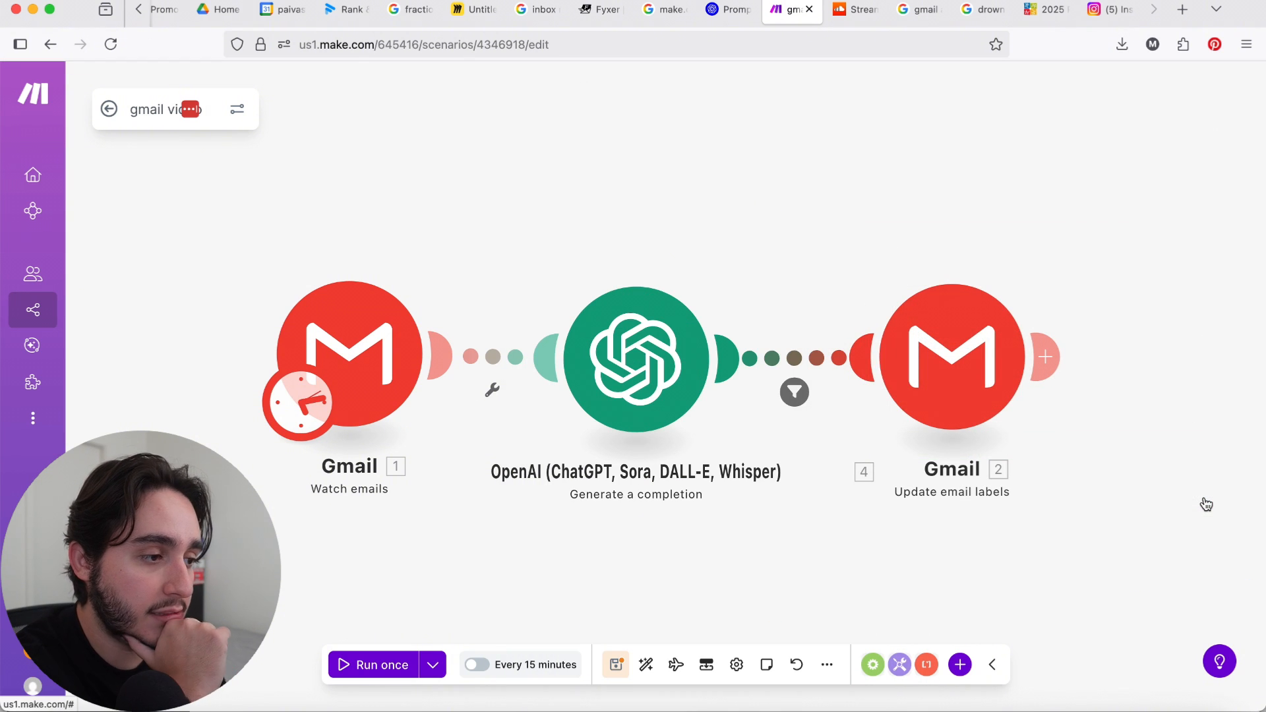
# Step: Check the Message ID mapping and the selected Newsletters label in the Gmail Update email labels module
pyautogui.click(910, 376)
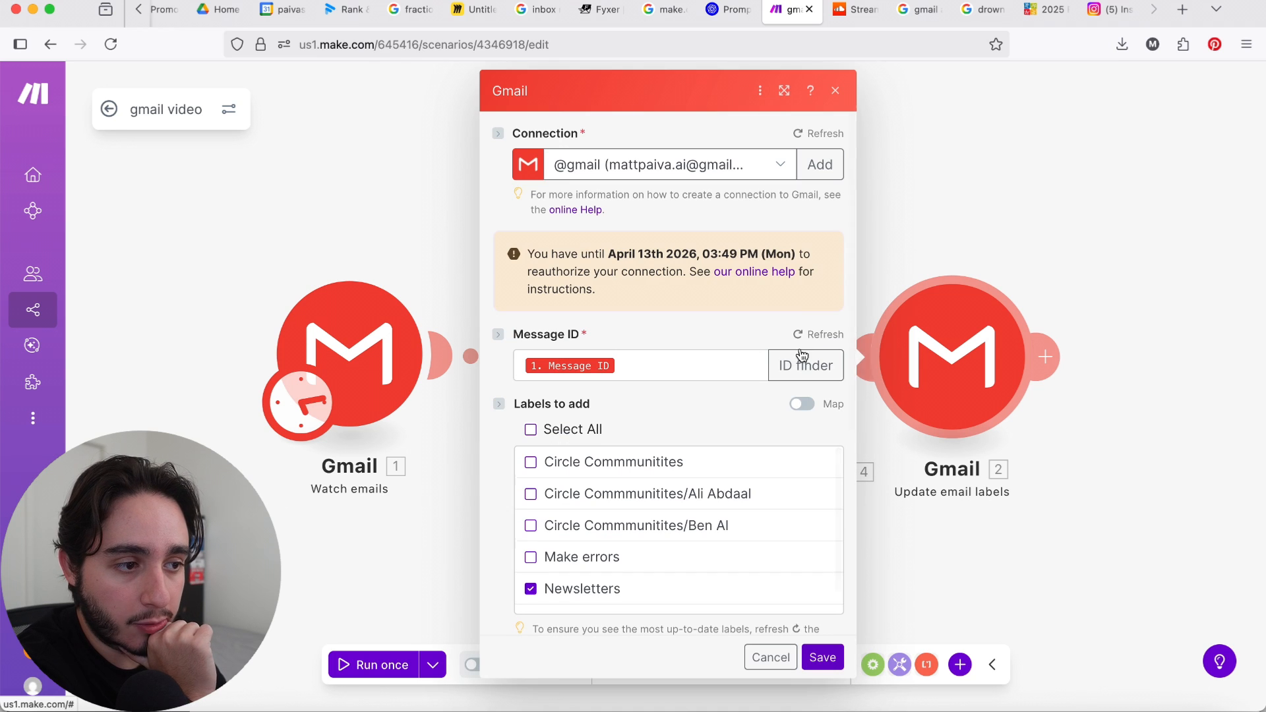
pyautogui.click(655, 369)
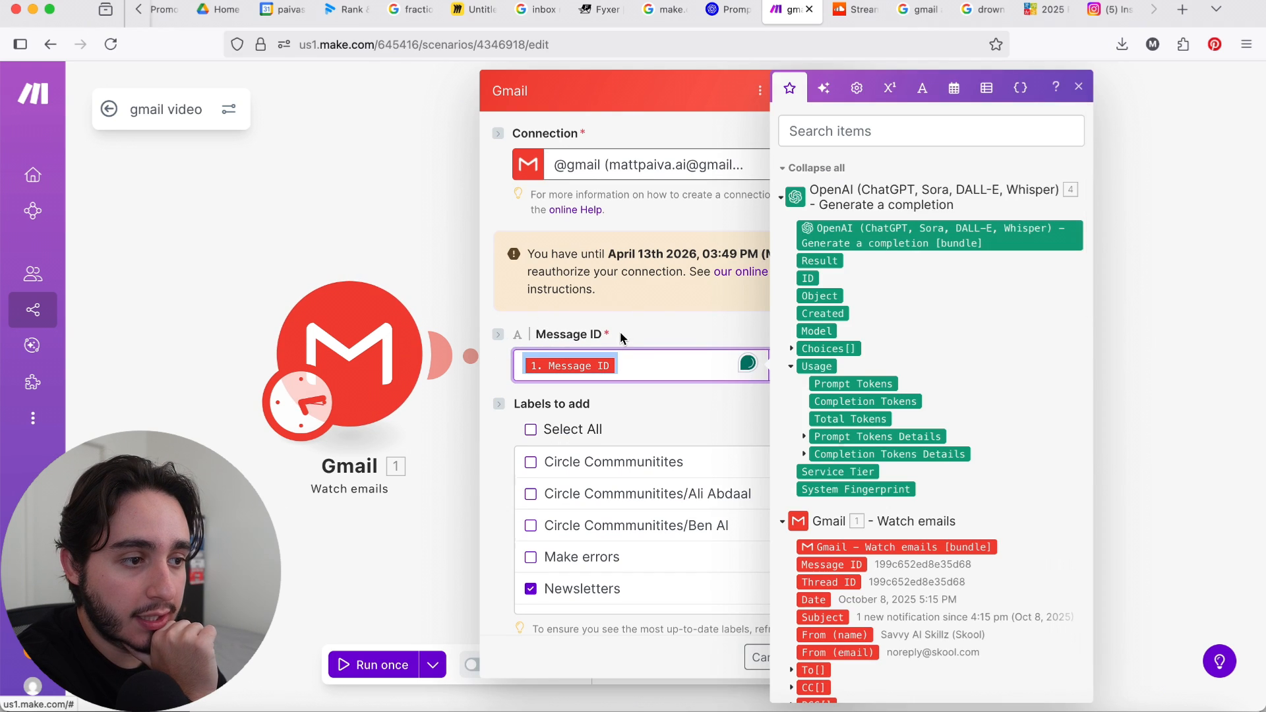
pyautogui.click(645, 323)
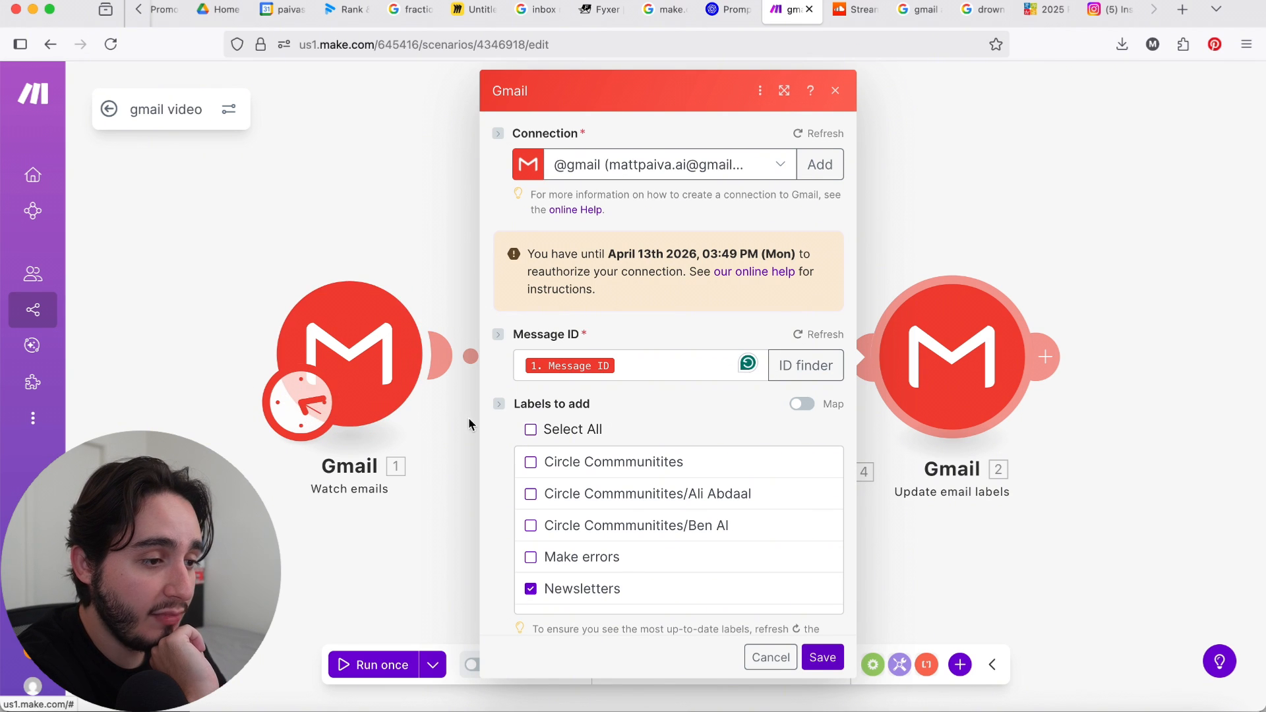
pyautogui.scroll(-1, 628, 430)
pyautogui.scroll(-2, 628, 435)
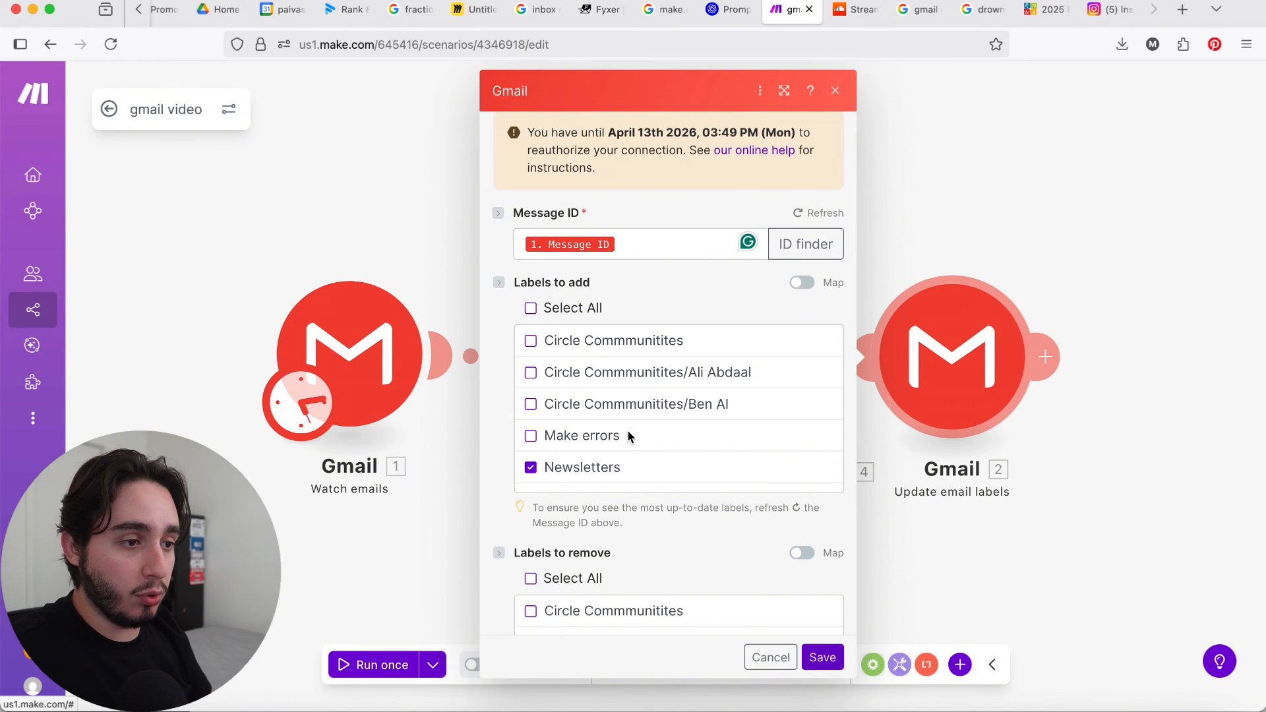
# Step: Inspect the Newsletters label ID by mapping Labels to add, and return the field to its label list
pyautogui.click(801, 284)
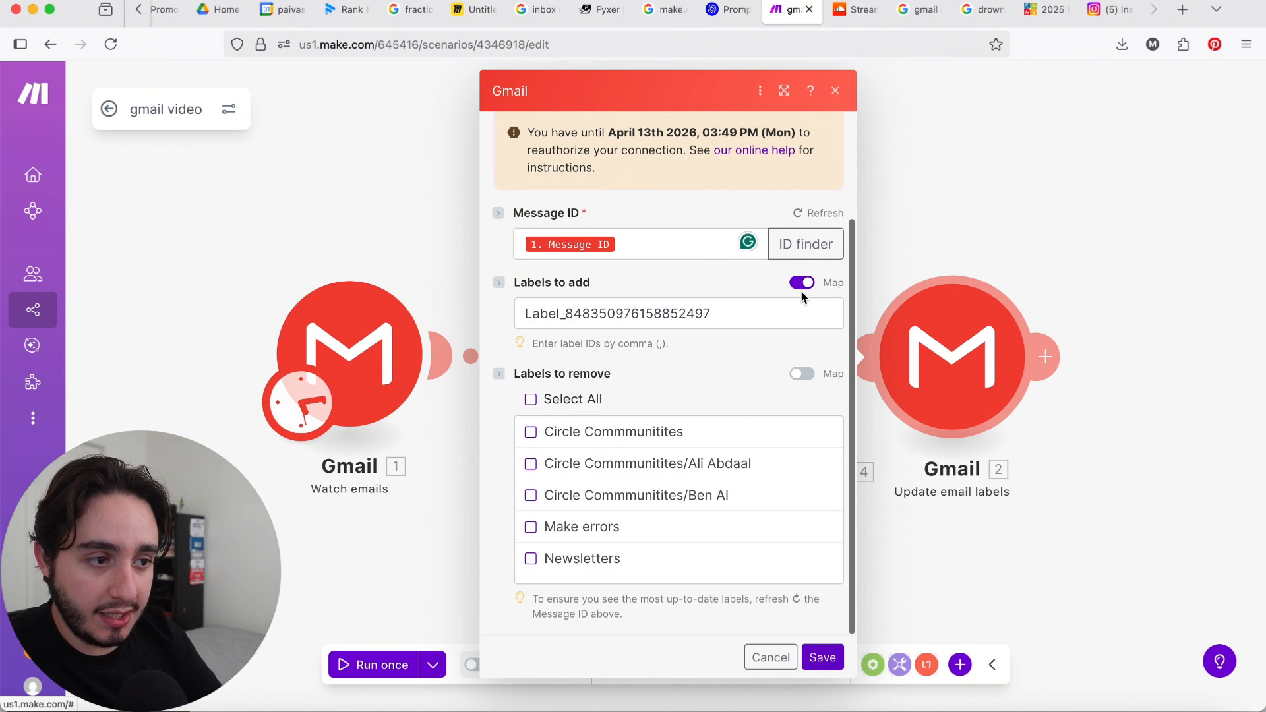
pyautogui.click(817, 315)
pyautogui.moveTo(817, 315); pyautogui.dragTo(504, 308)
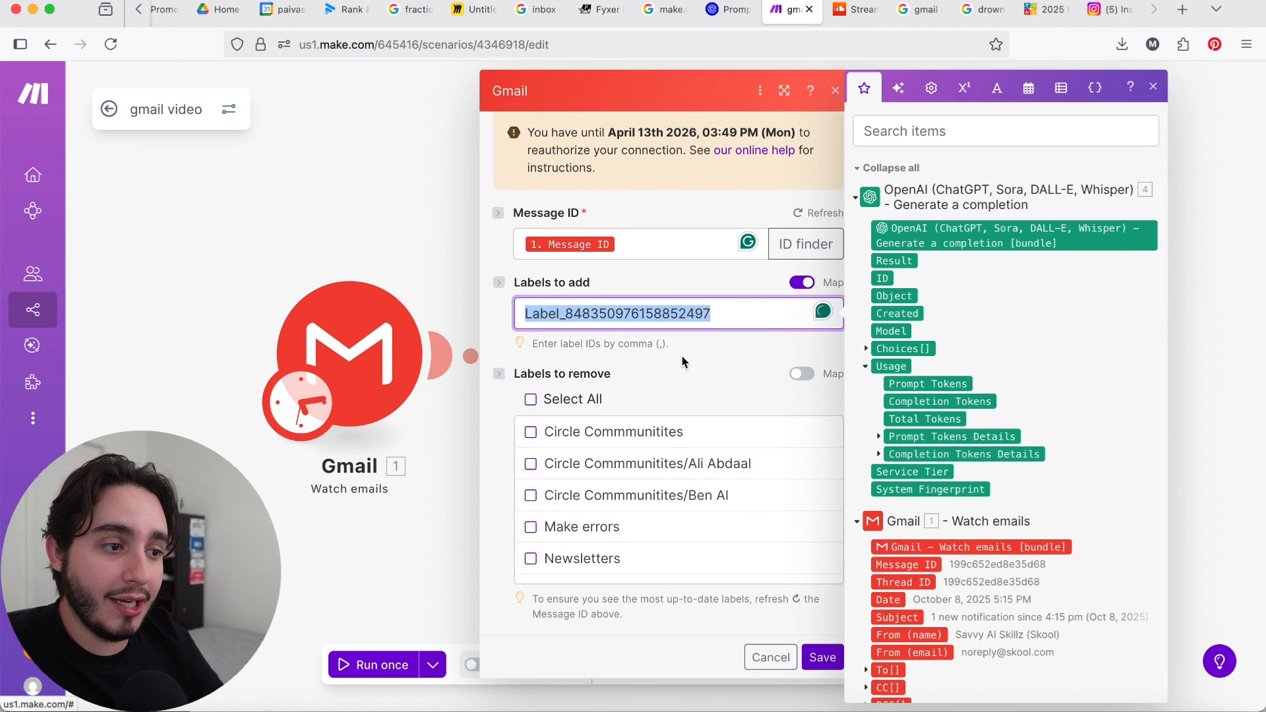
pyautogui.click(711, 353)
pyautogui.moveTo(741, 313); pyautogui.dragTo(500, 310)
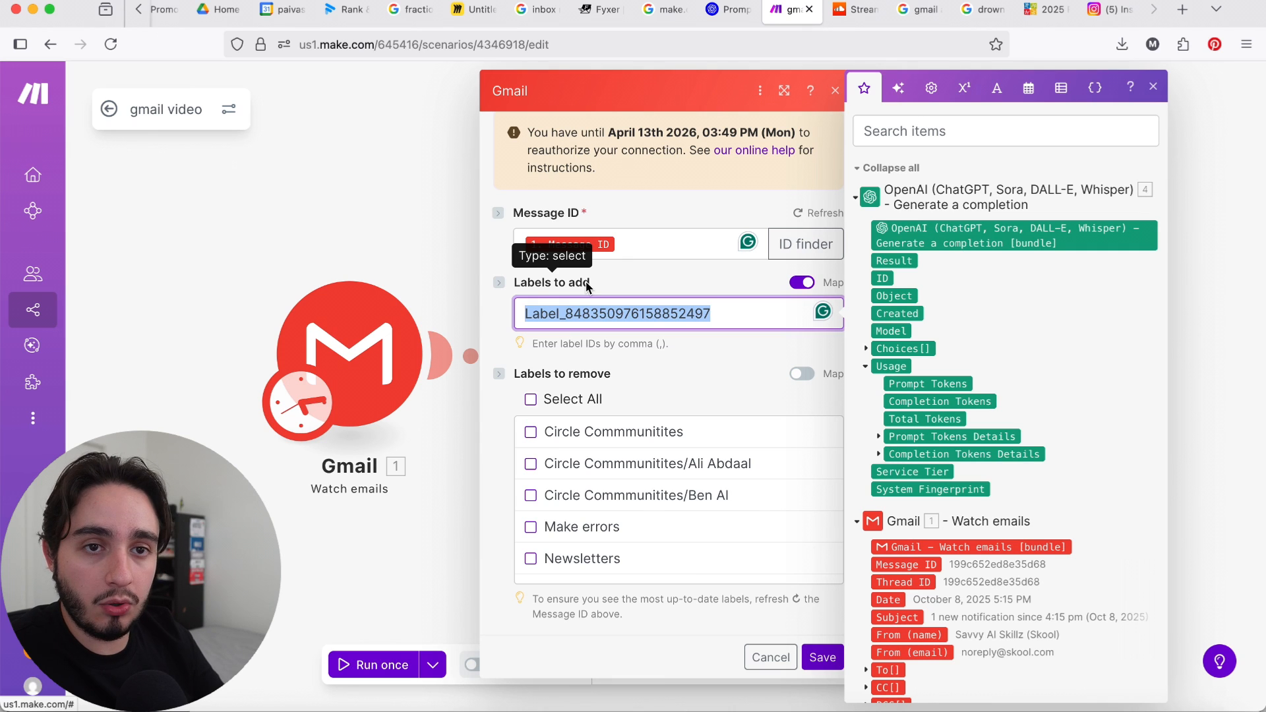
pyautogui.click(802, 282)
pyautogui.scroll(-1, 644, 457)
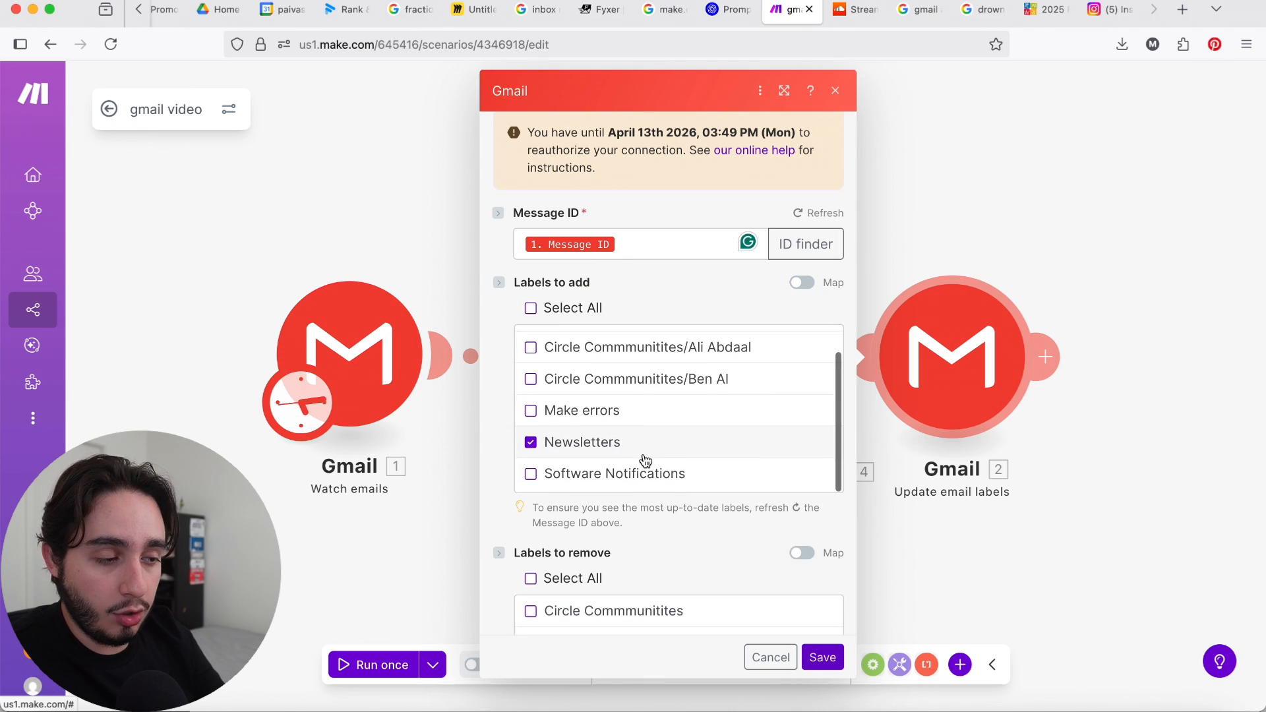
pyautogui.scroll(1, 645, 458)
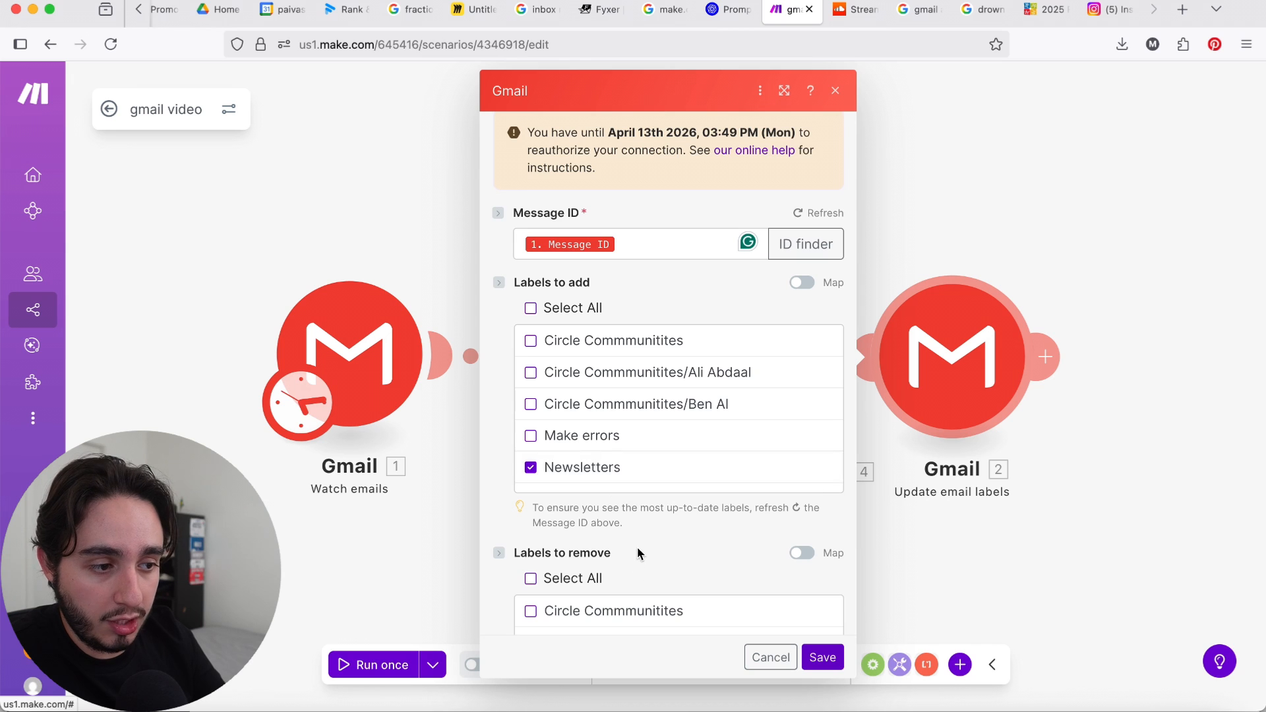
pyautogui.scroll(-5, 637, 548)
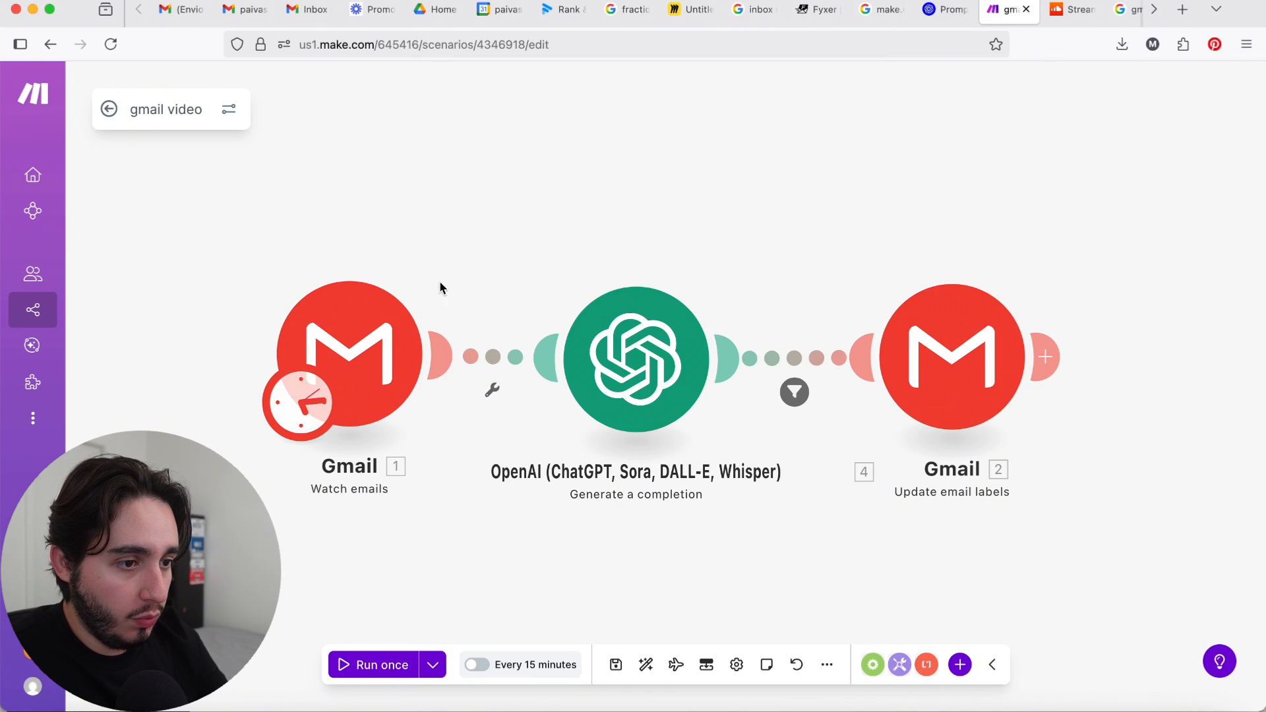
# Step: Choose to start the Gmail Watch emails module since a specific date, October 15, 2025
pyautogui.rightClick(374, 340)
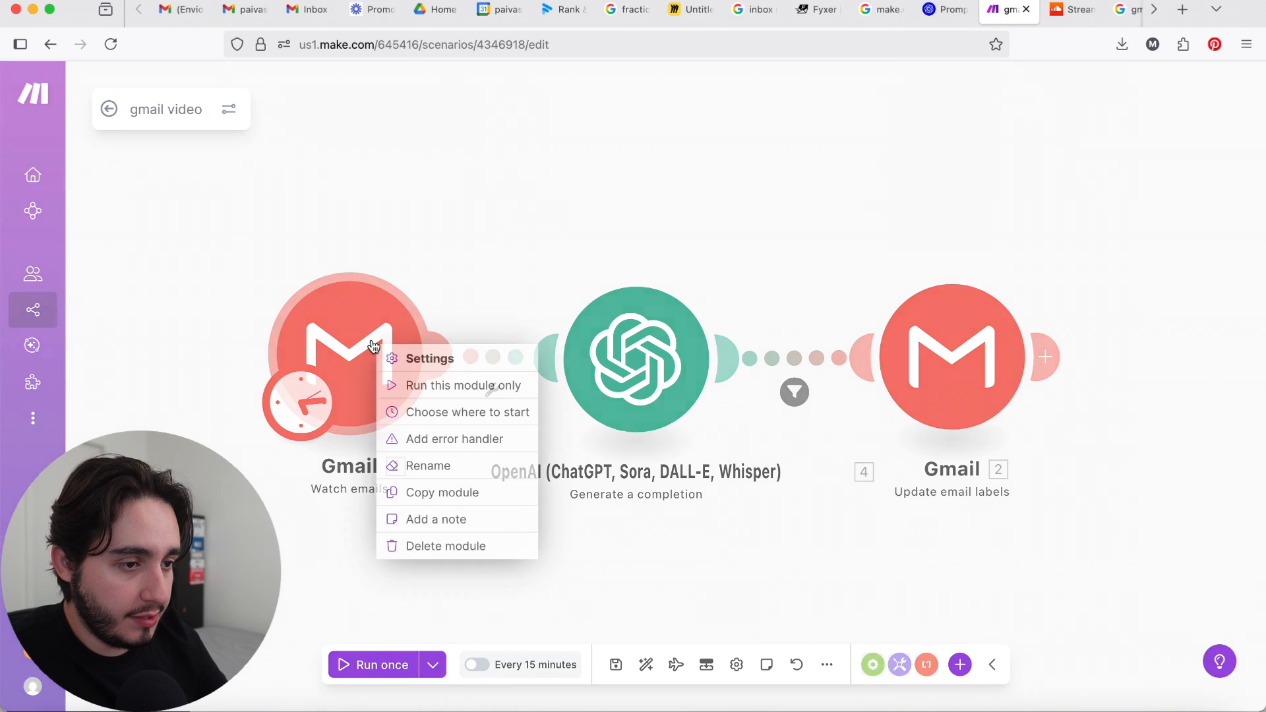
pyautogui.click(439, 410)
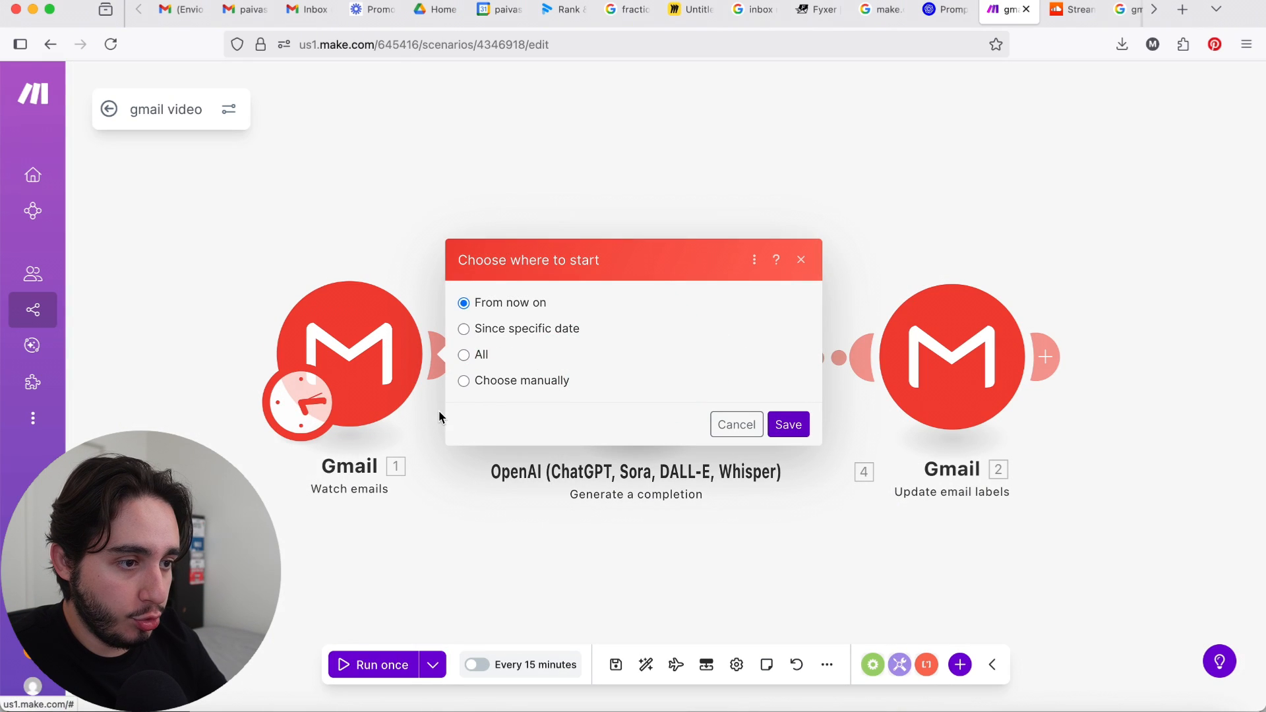
pyautogui.click(511, 335)
pyautogui.click(642, 338)
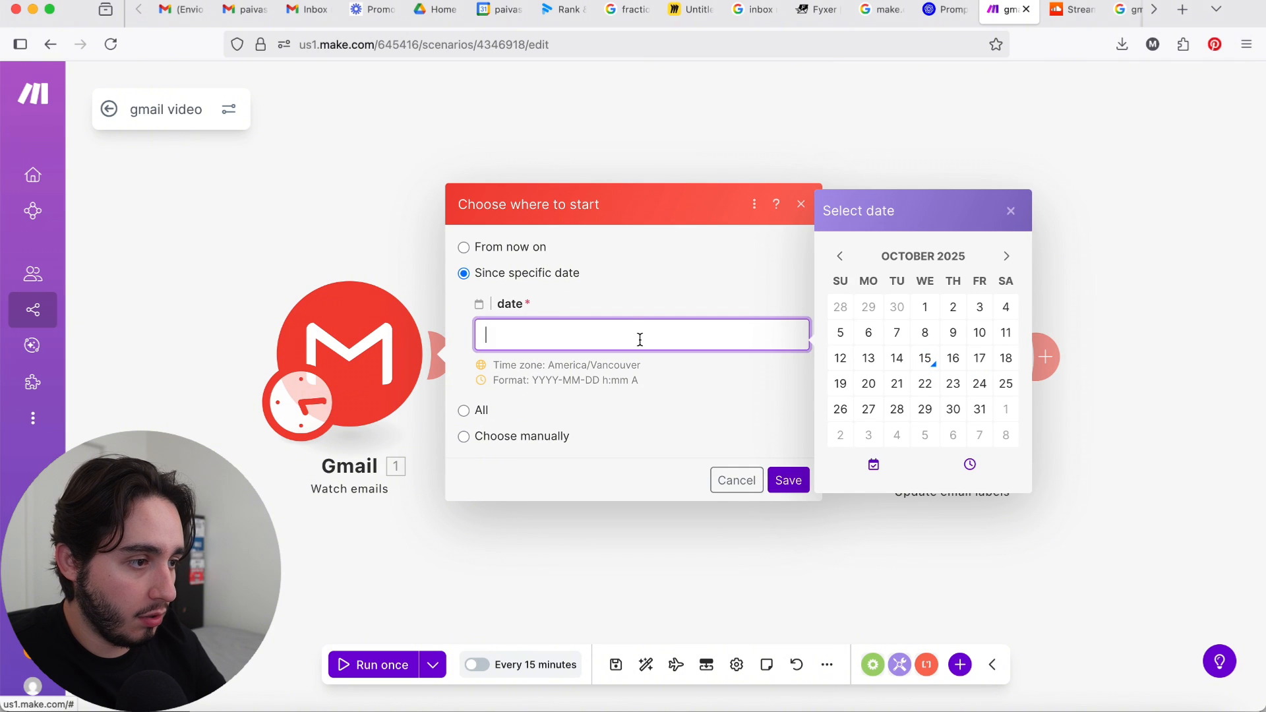
pyautogui.click(926, 362)
pyautogui.click(970, 464)
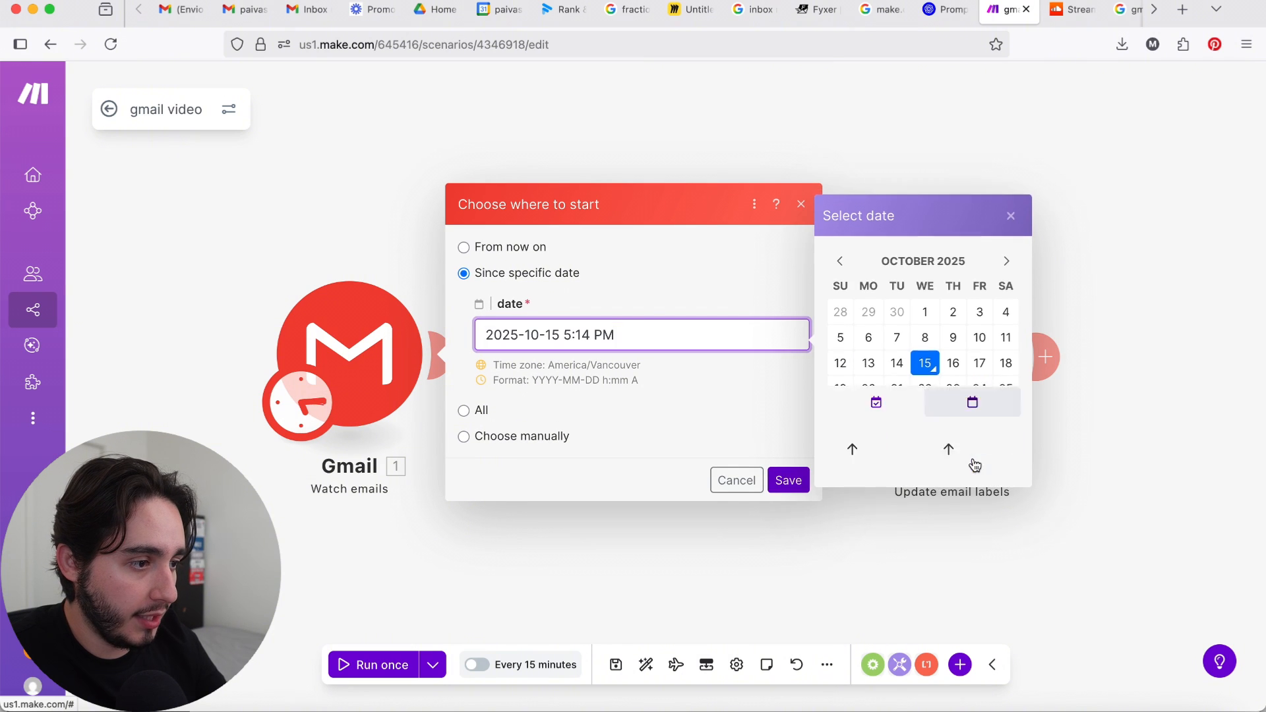
# Step: Save the Watch emails start time as 7:14 AM and run the scenario once
pyautogui.click(993, 384)
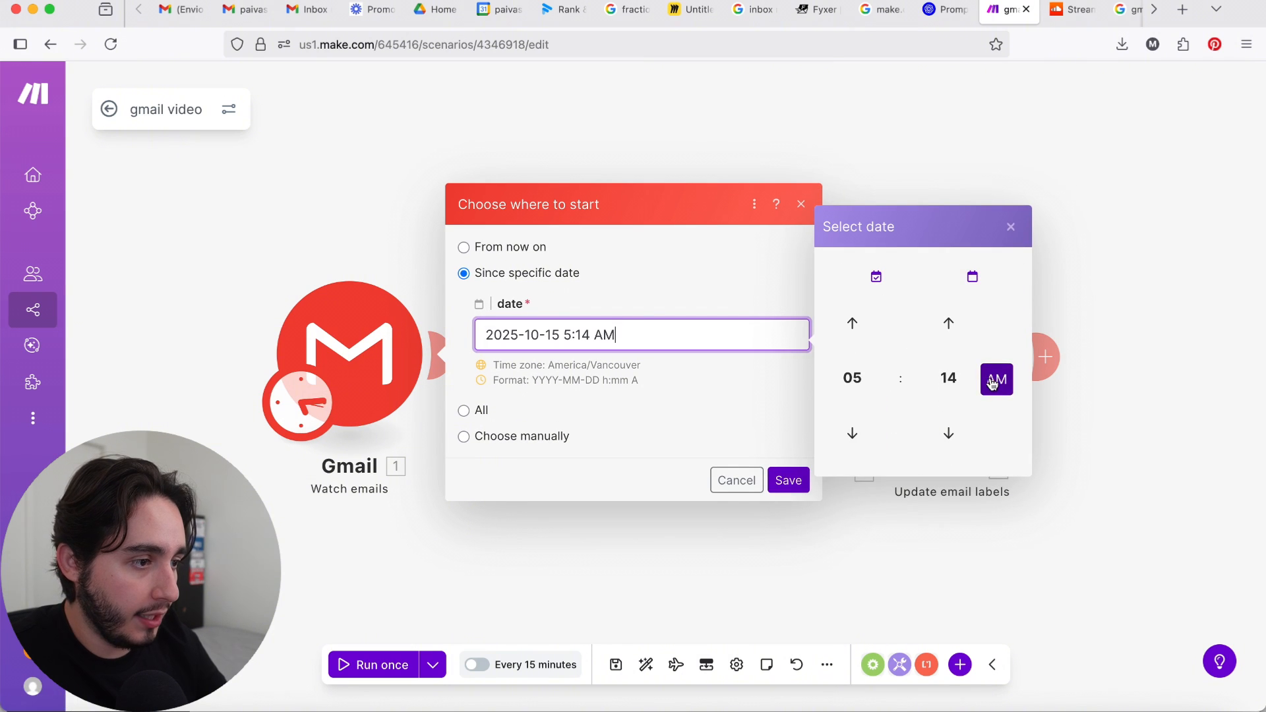
pyautogui.click(849, 333)
pyautogui.click(850, 333)
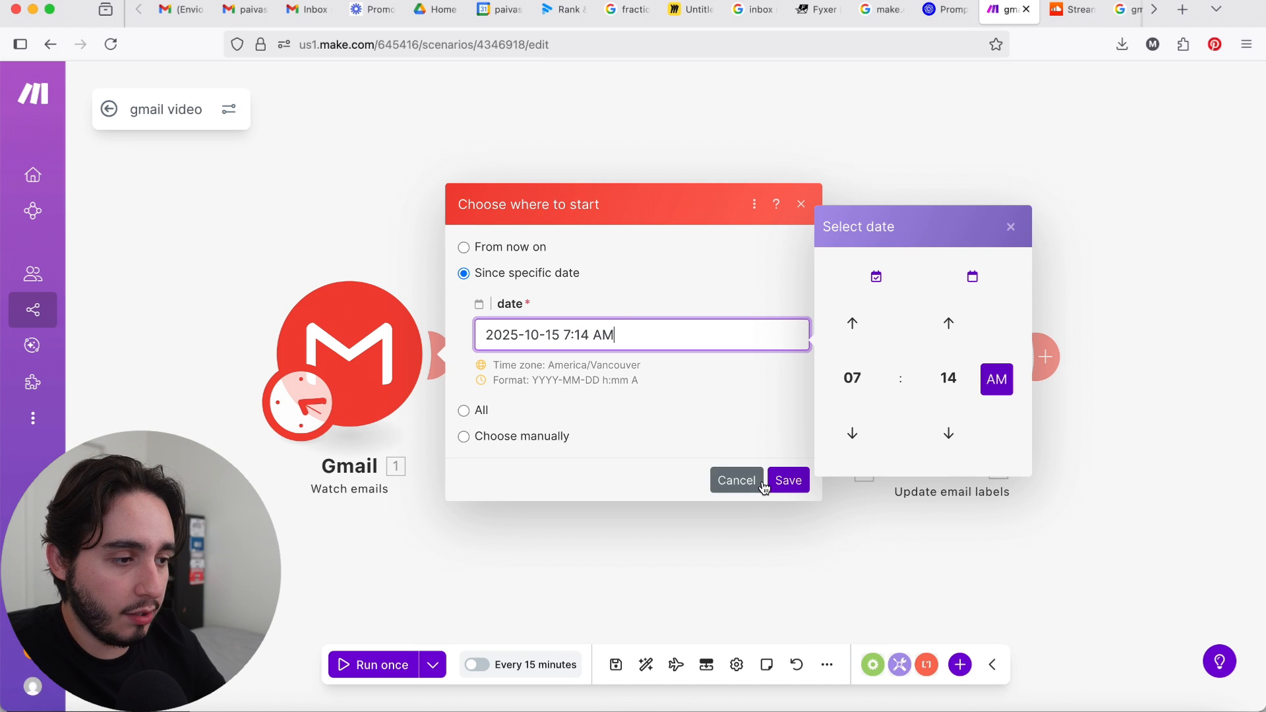
pyautogui.click(790, 483)
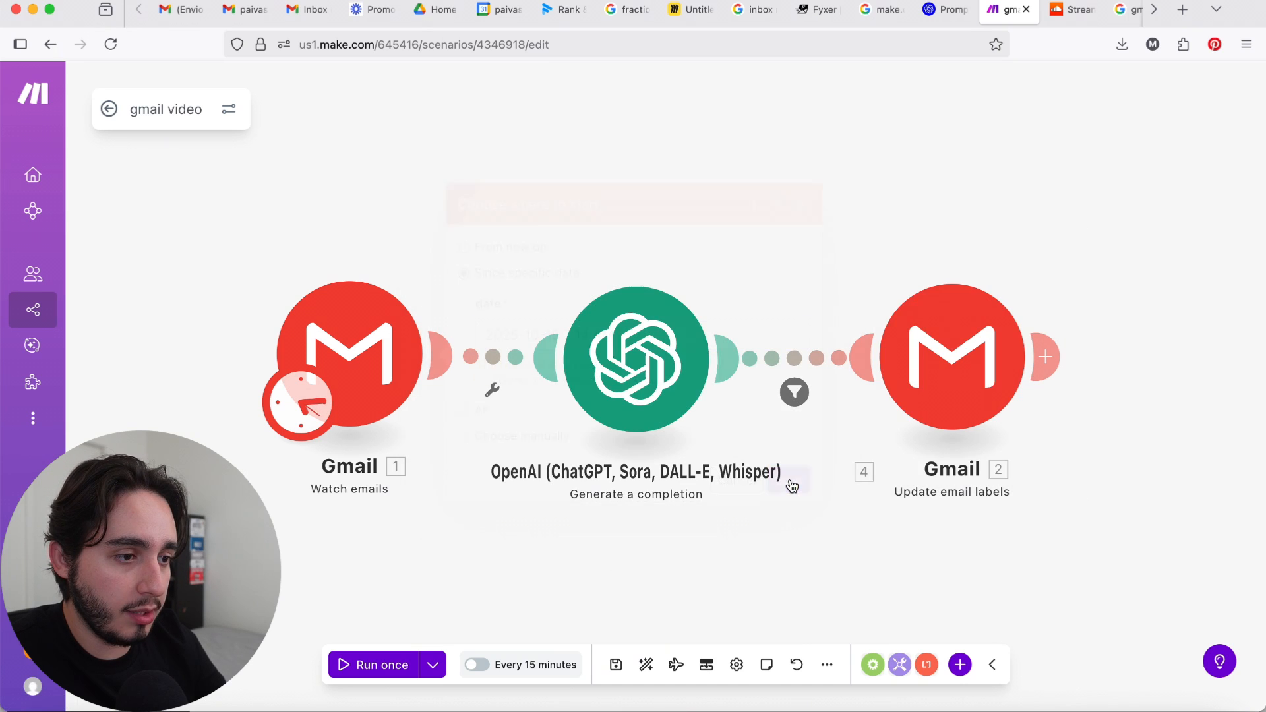
pyautogui.click(359, 667)
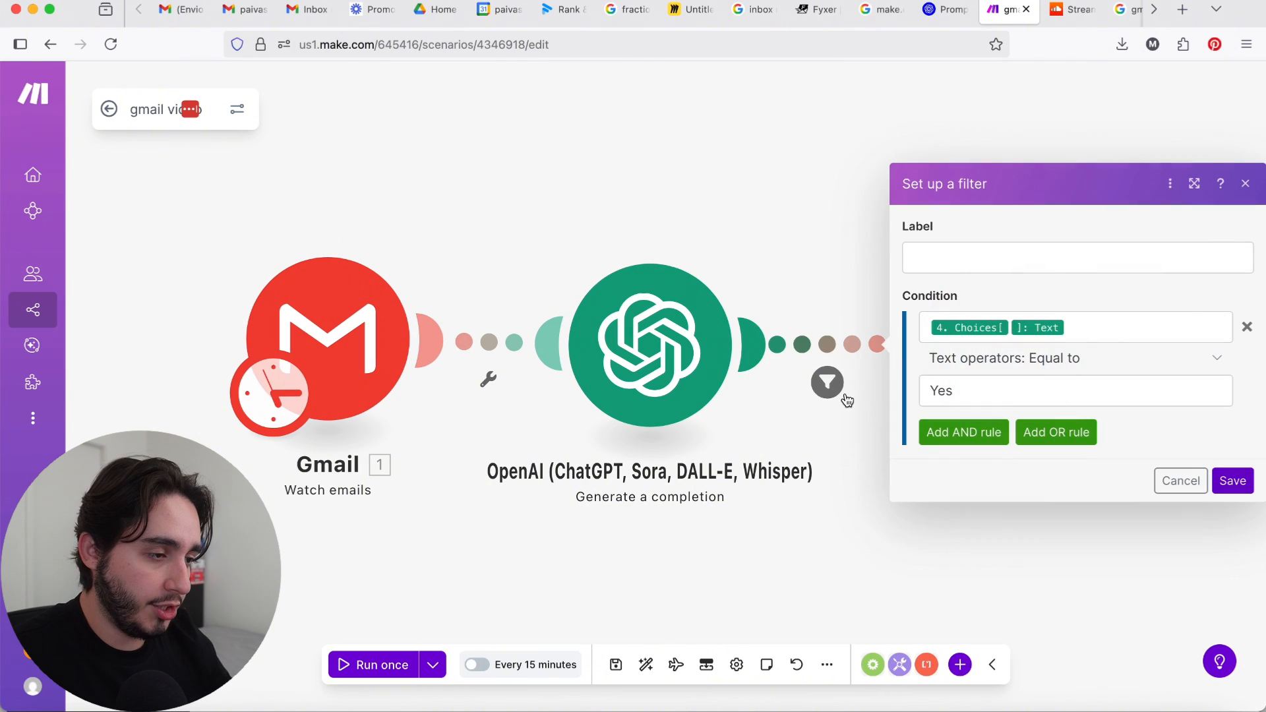
# Step: Replace the filter condition's Choices[]: Text variable with the OpenAI module's Result and save the filter
pyautogui.click(1093, 328)
pyautogui.press('BackSpace')
pyautogui.press('BackSpace')
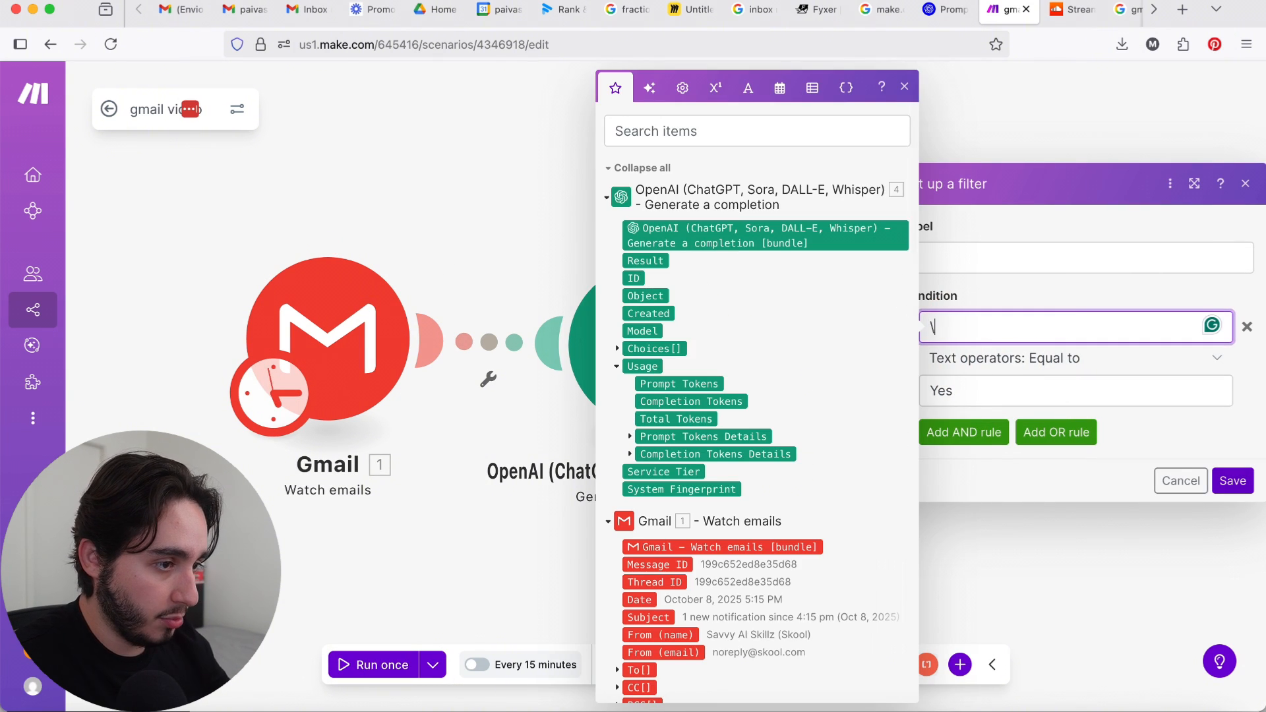
pyautogui.press('BackSpace')
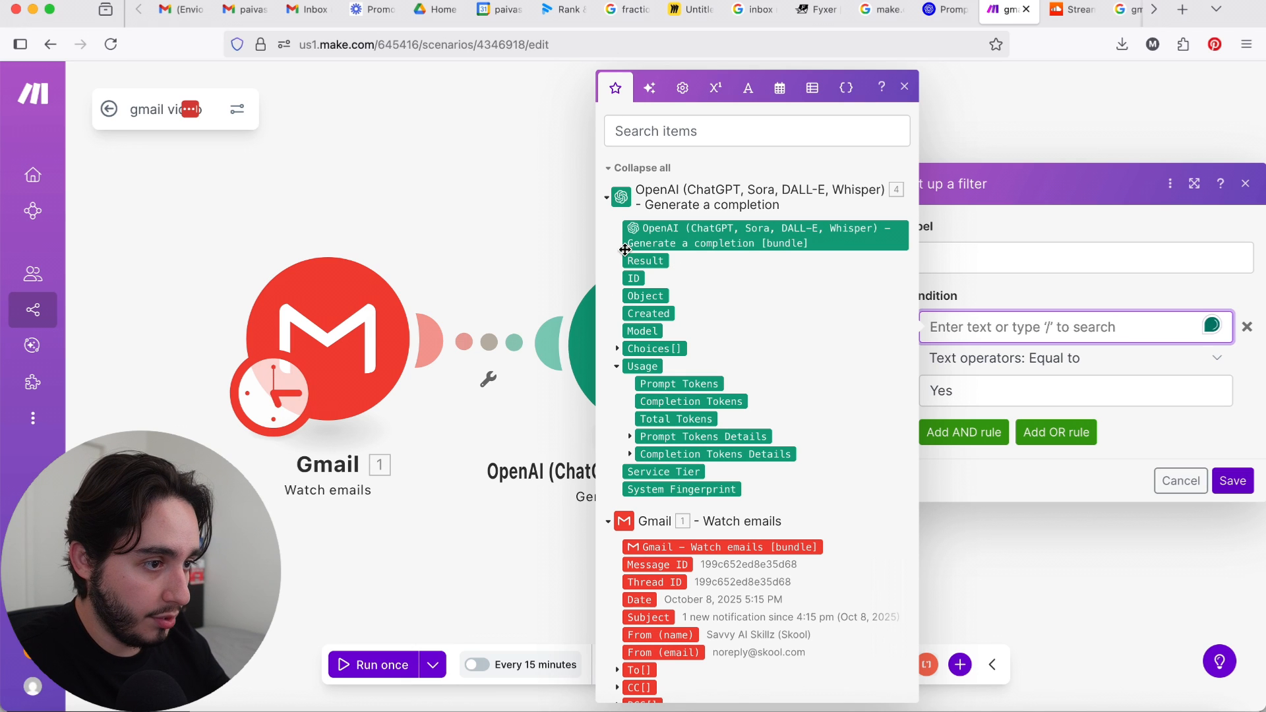
pyautogui.click(645, 261)
pyautogui.click(1232, 480)
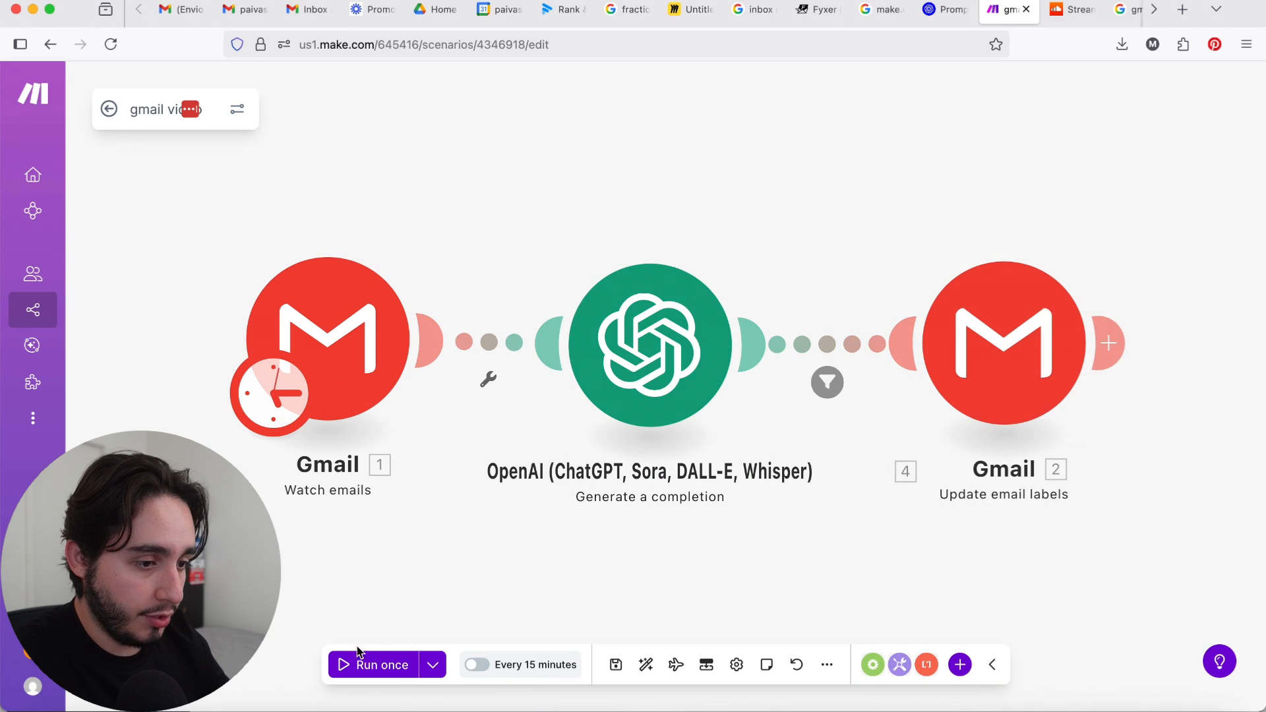
# Step: Reset the Watch emails module's starting point to the specific date October 15, 2025, and save it
pyautogui.rightClick(352, 380)
pyautogui.click(417, 443)
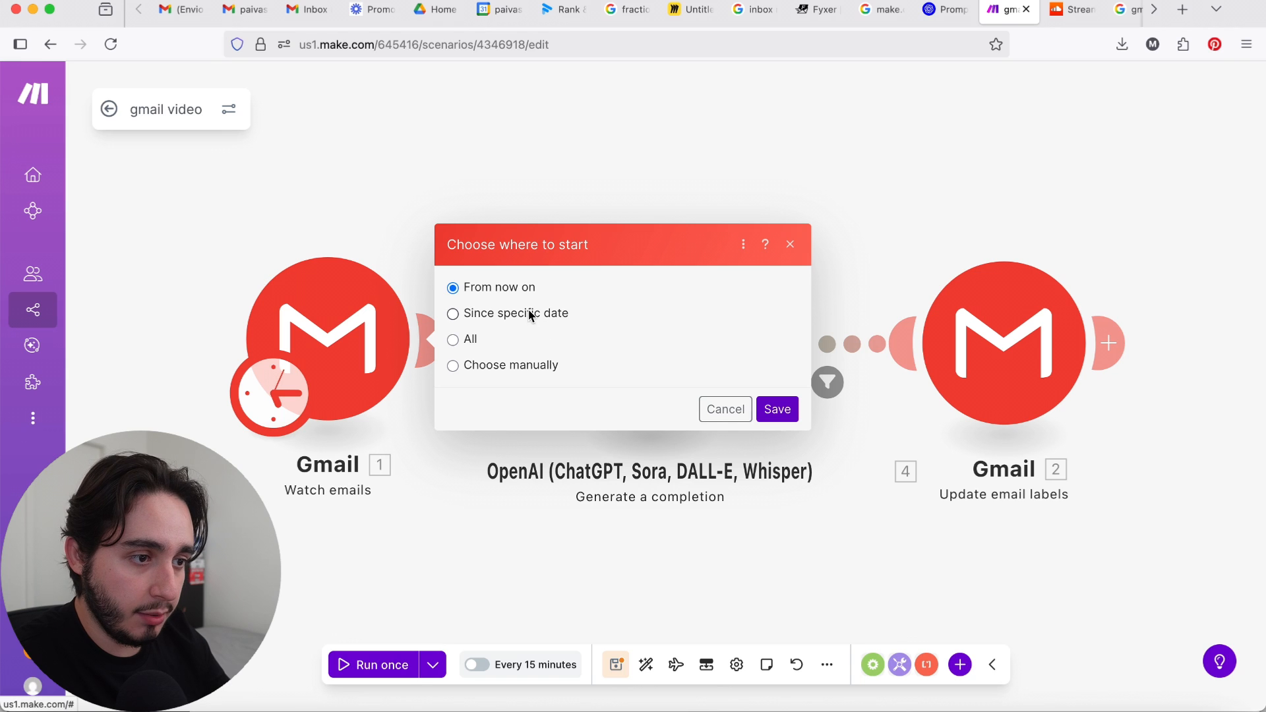
pyautogui.click(763, 323)
pyautogui.click(915, 345)
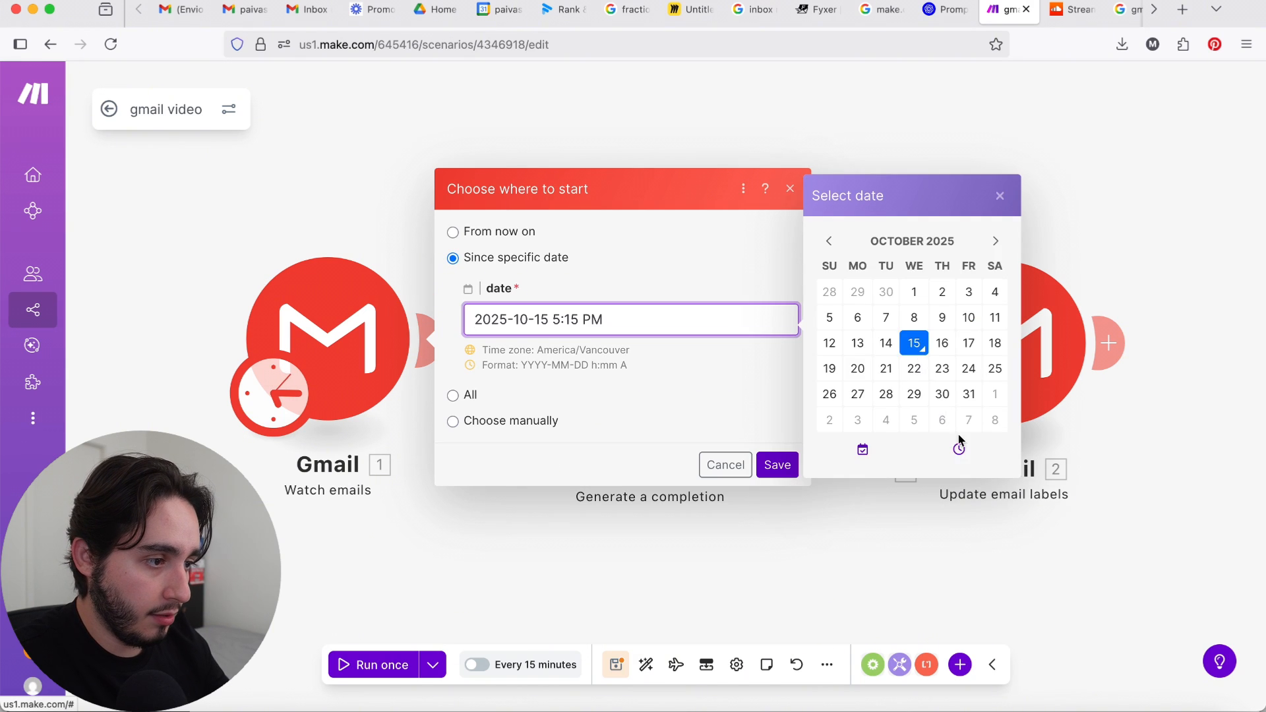
pyautogui.click(959, 446)
pyautogui.click(777, 465)
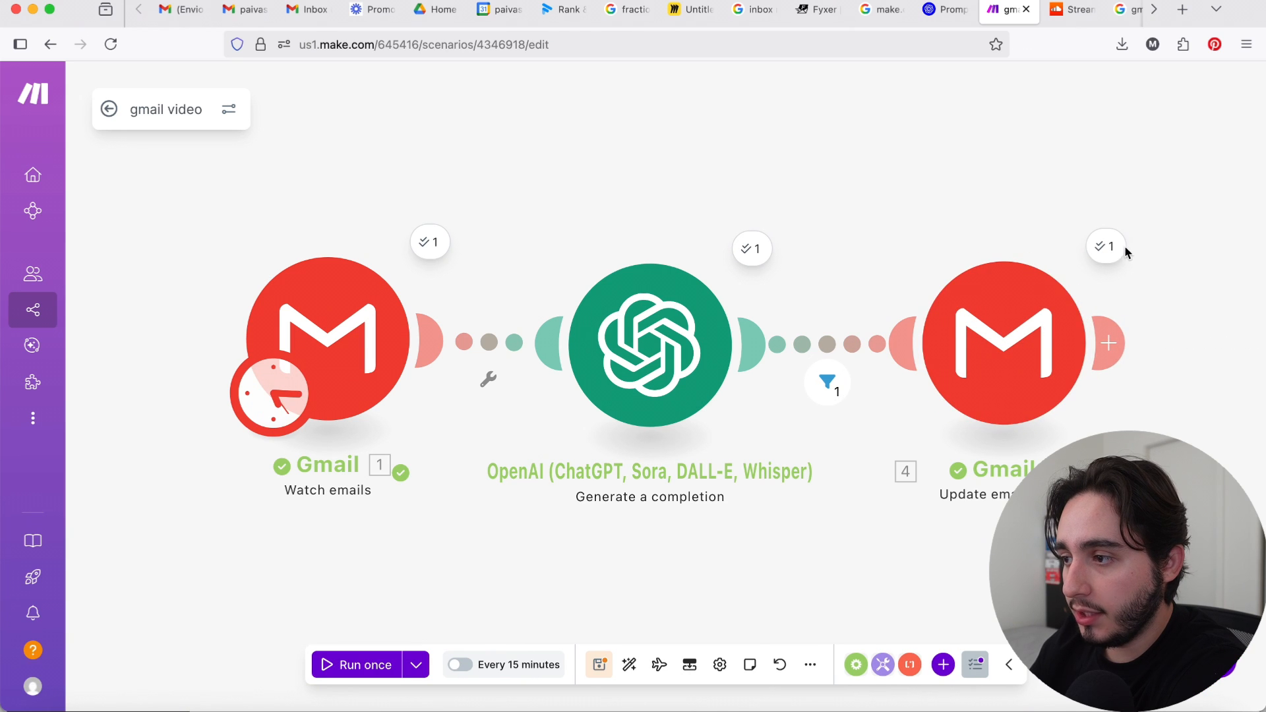
# Step: Switch to Gmail and check which emails are filed under the Newsletters label
pyautogui.click(308, 10)
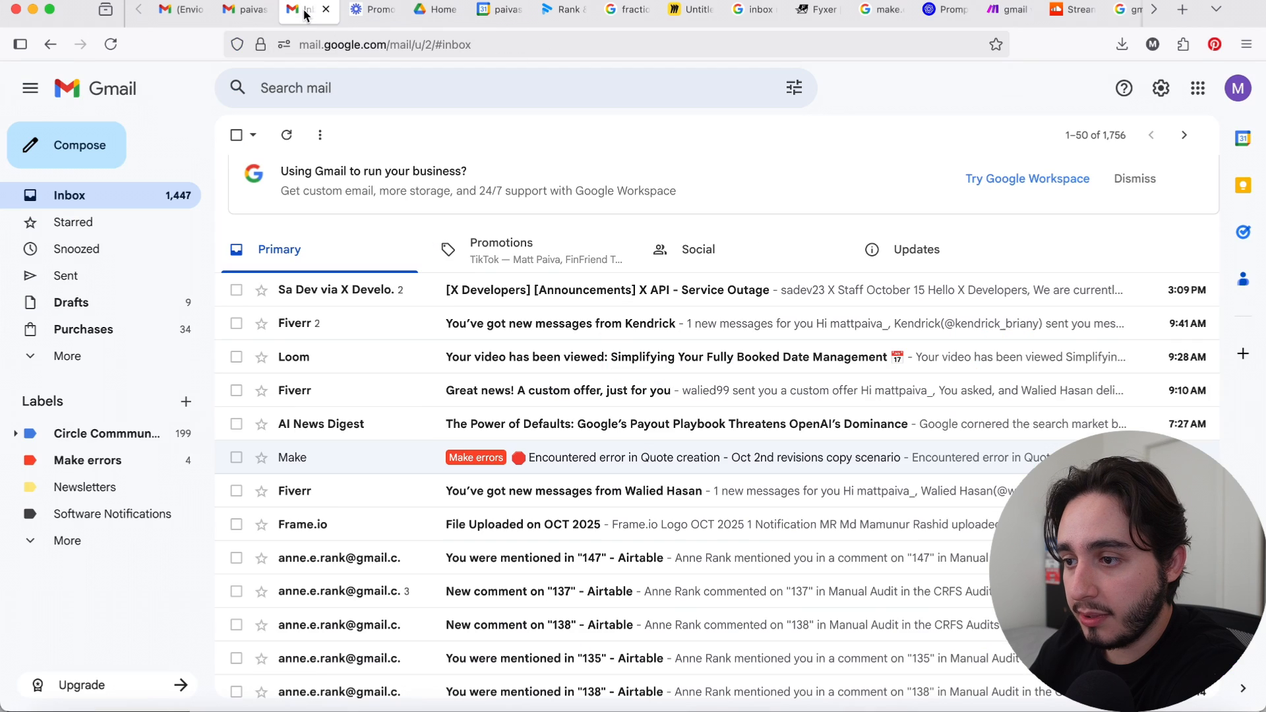
pyautogui.click(142, 494)
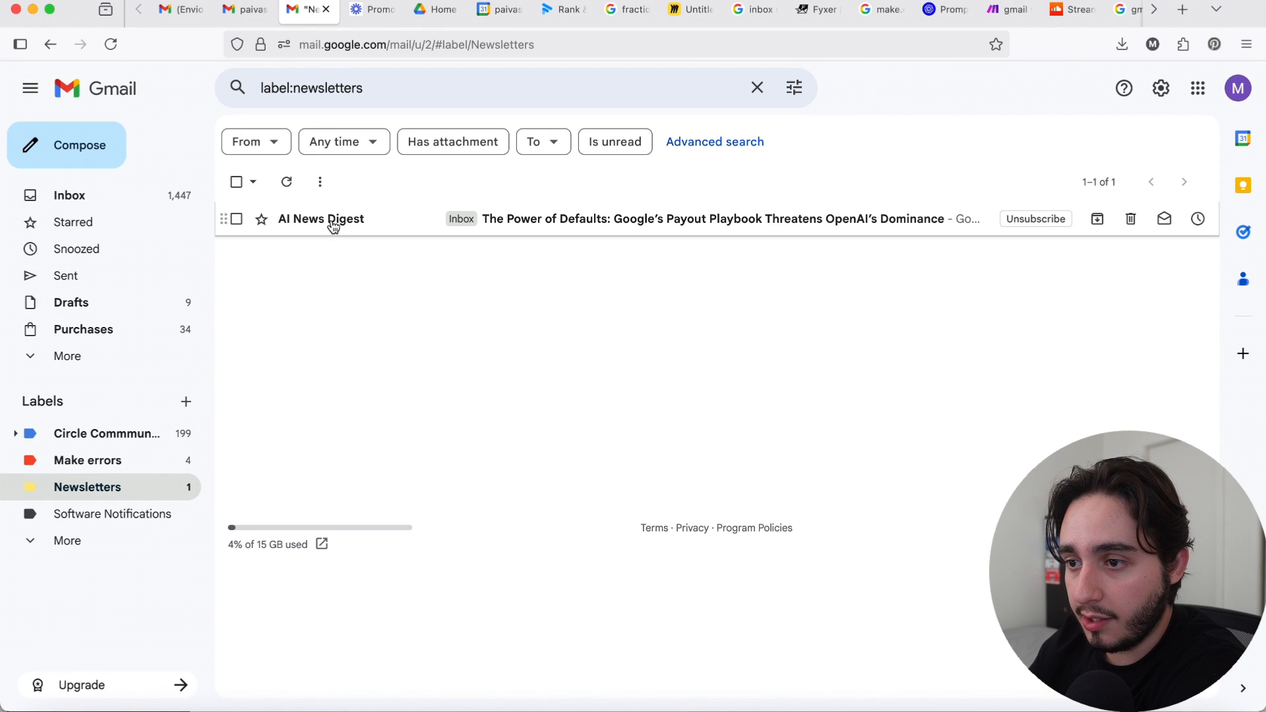
pyautogui.moveTo(317, 223)
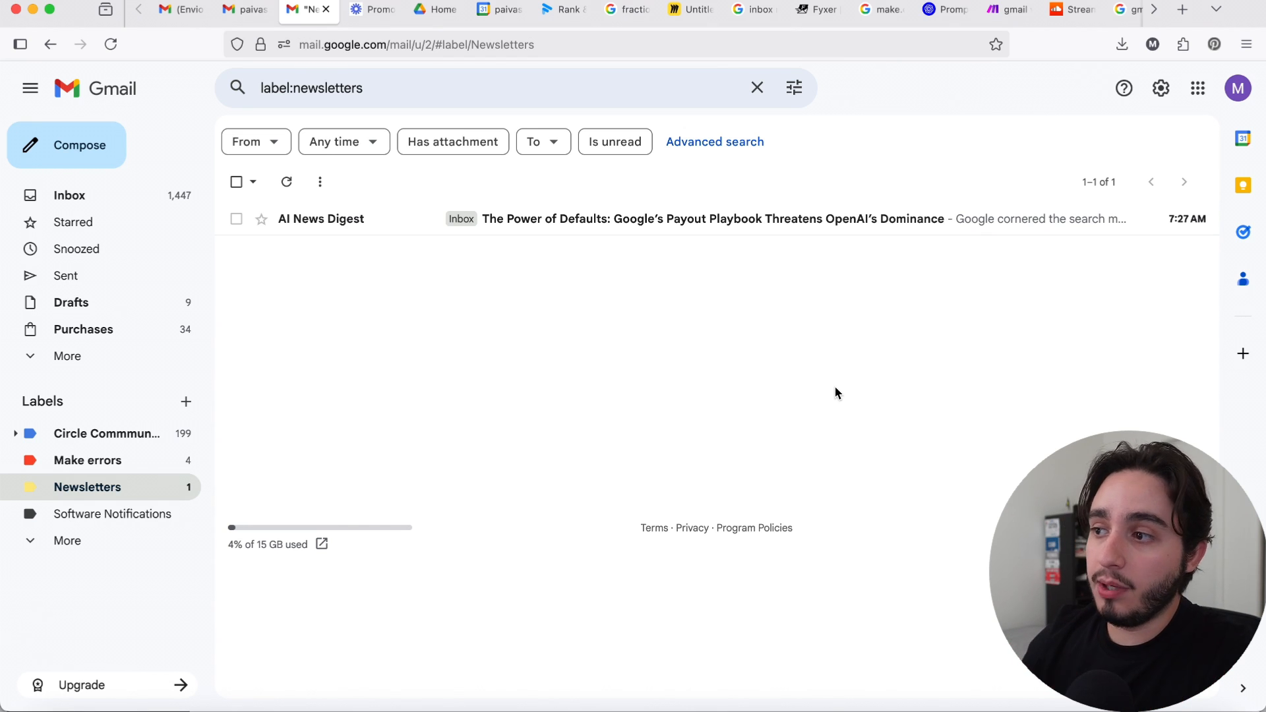
# Step: Switch back to the Make scenario, tidy its three modules with Auto-align, and save the scenario
pyautogui.click(1011, 4)
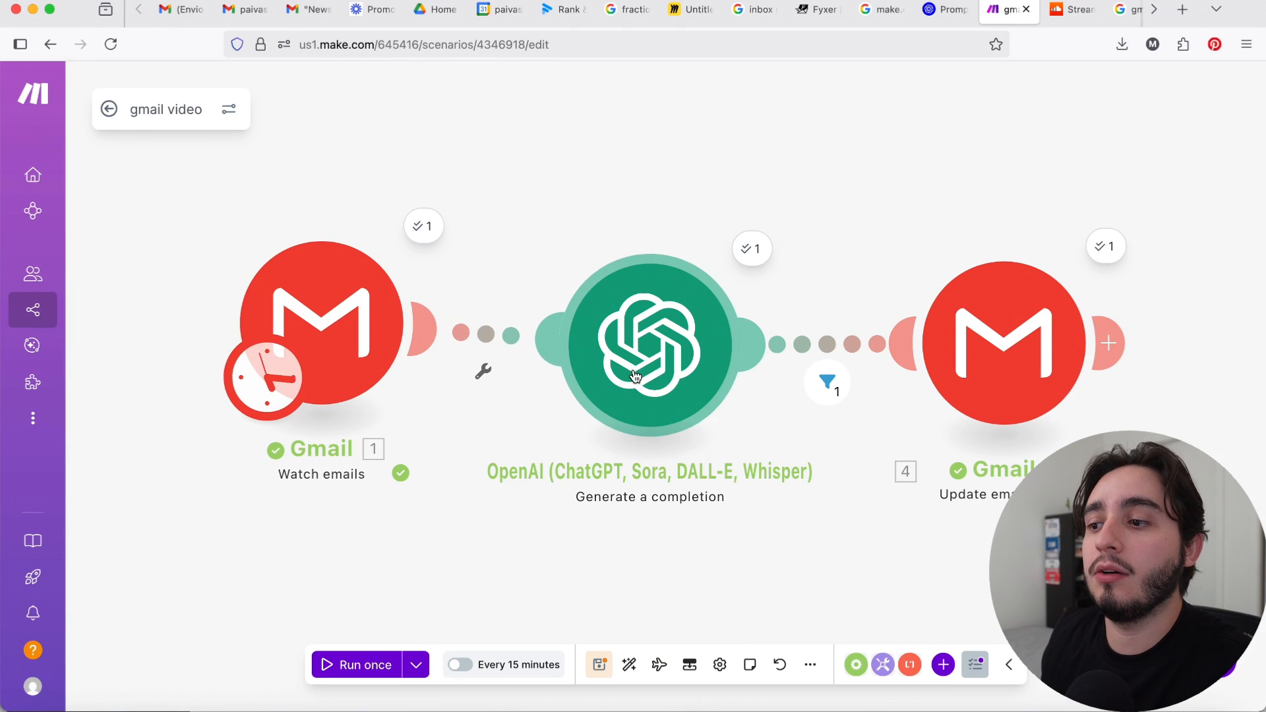
pyautogui.moveTo(643, 370); pyautogui.dragTo(659, 282)
pyautogui.moveTo(1032, 323); pyautogui.dragTo(1020, 254)
pyautogui.moveTo(368, 342); pyautogui.dragTo(389, 290)
pyautogui.click(388, 290)
pyautogui.click(915, 505)
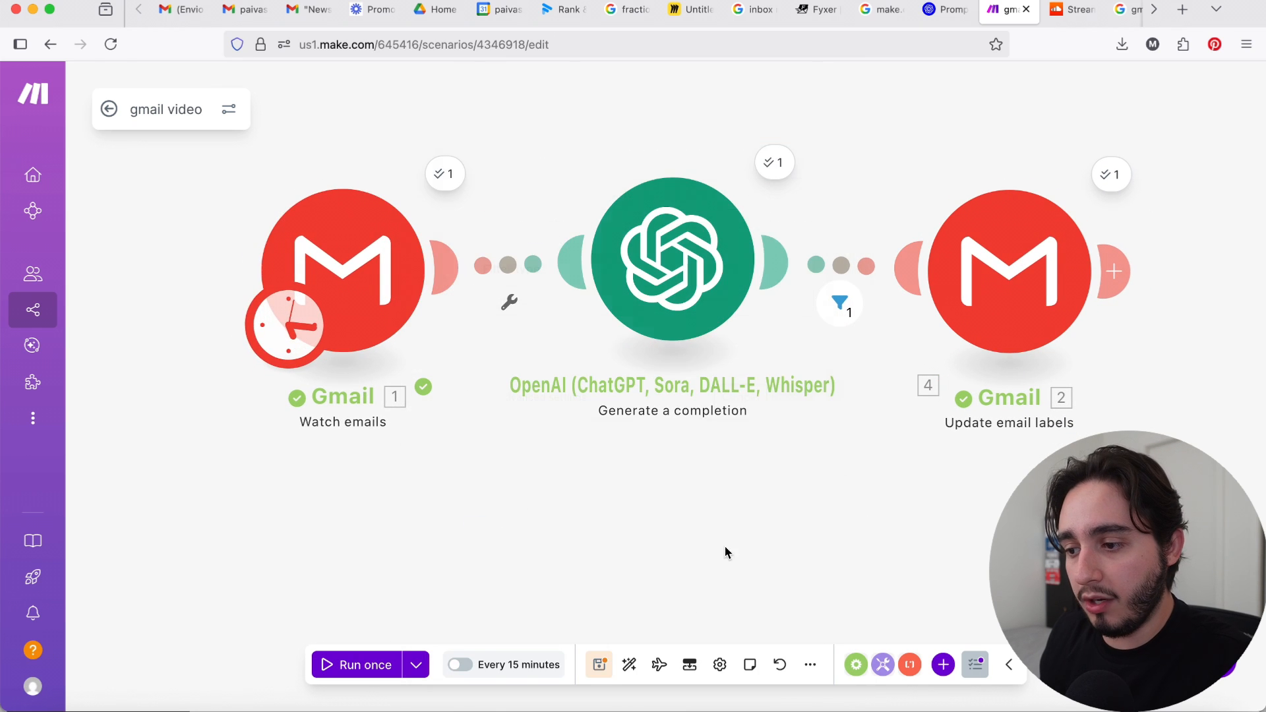
pyautogui.click(628, 664)
pyautogui.click(599, 665)
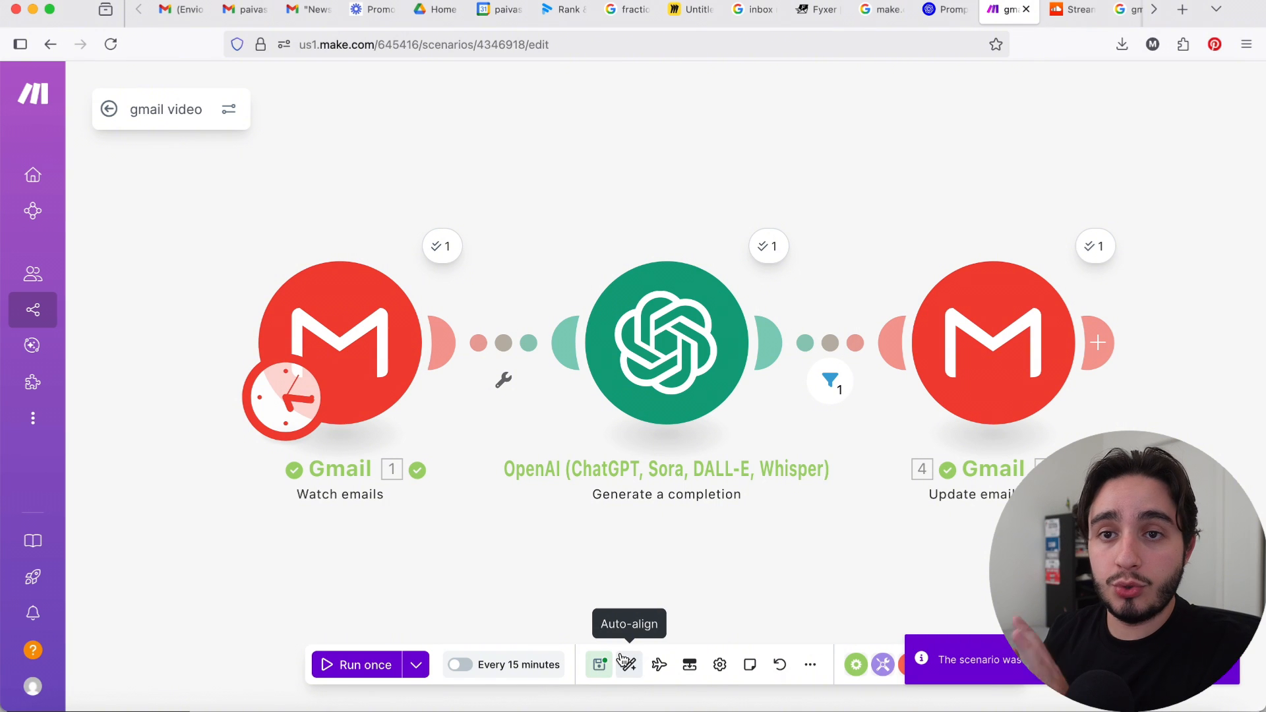